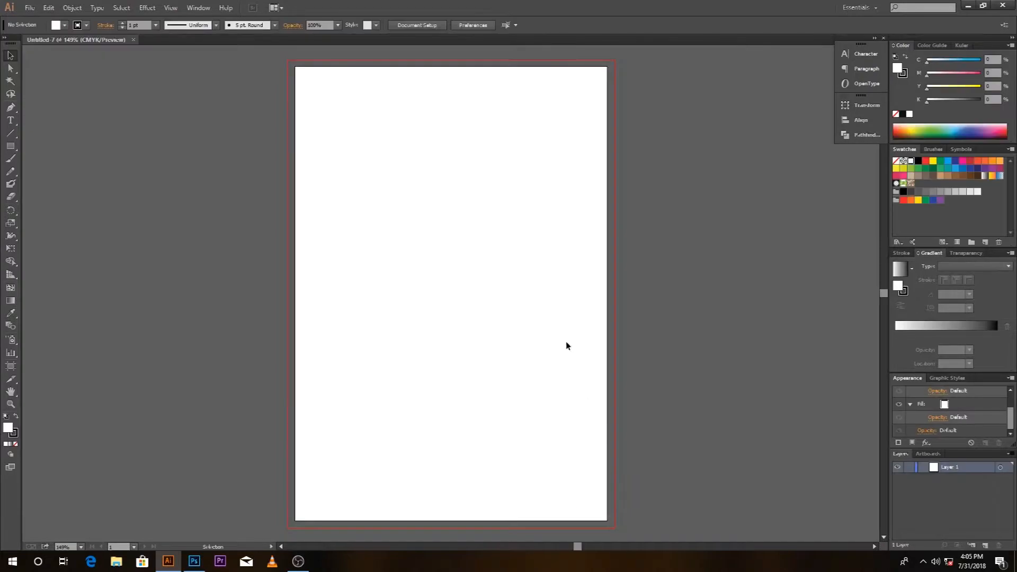
- Draw a white 5.75 × 8.25 in rectangle covering the artboard out to its bleed edges and remove its stroke
key(ctrl+1)
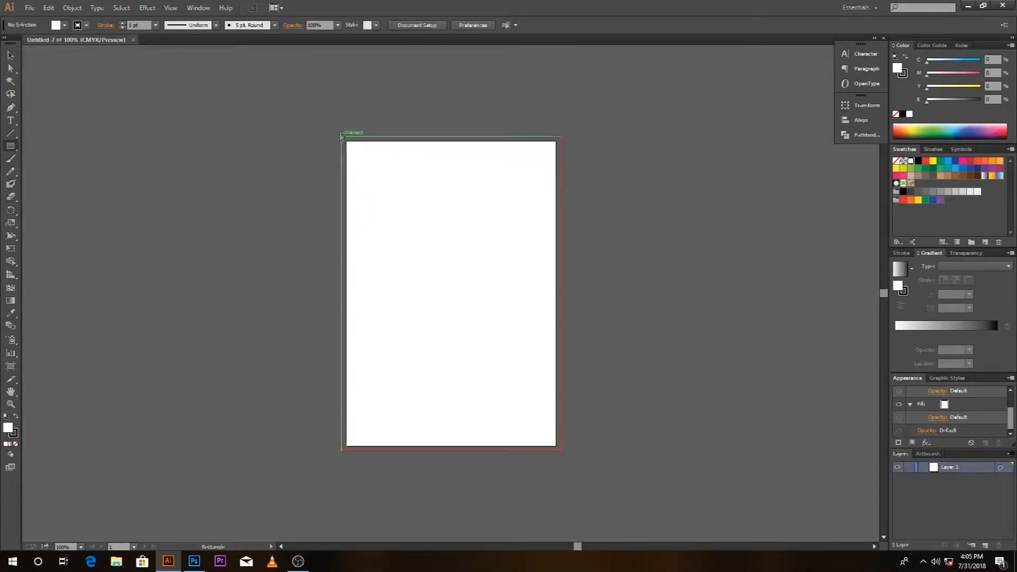
drag(341, 136, 560, 450)
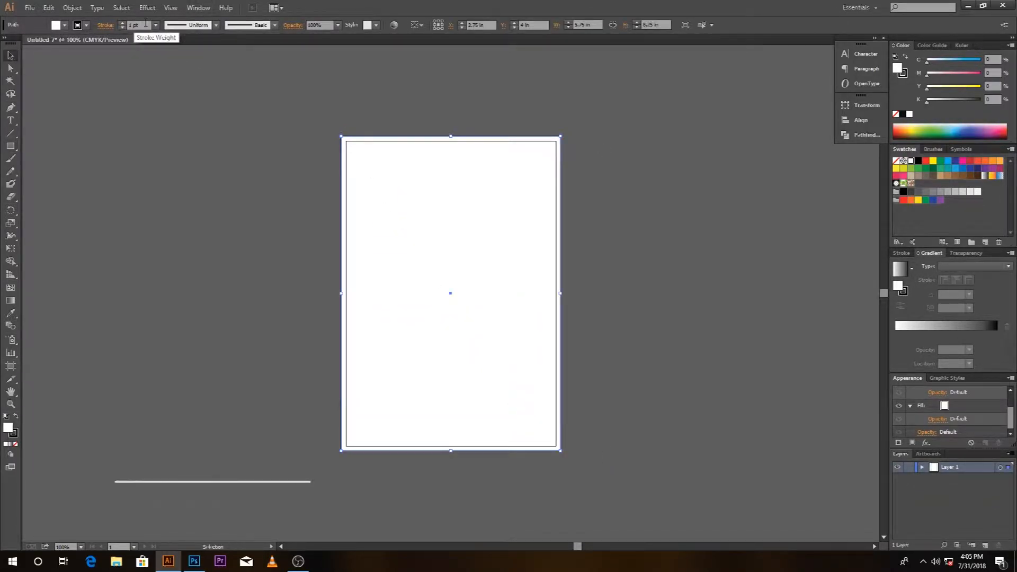
click(86, 26)
click(8, 46)
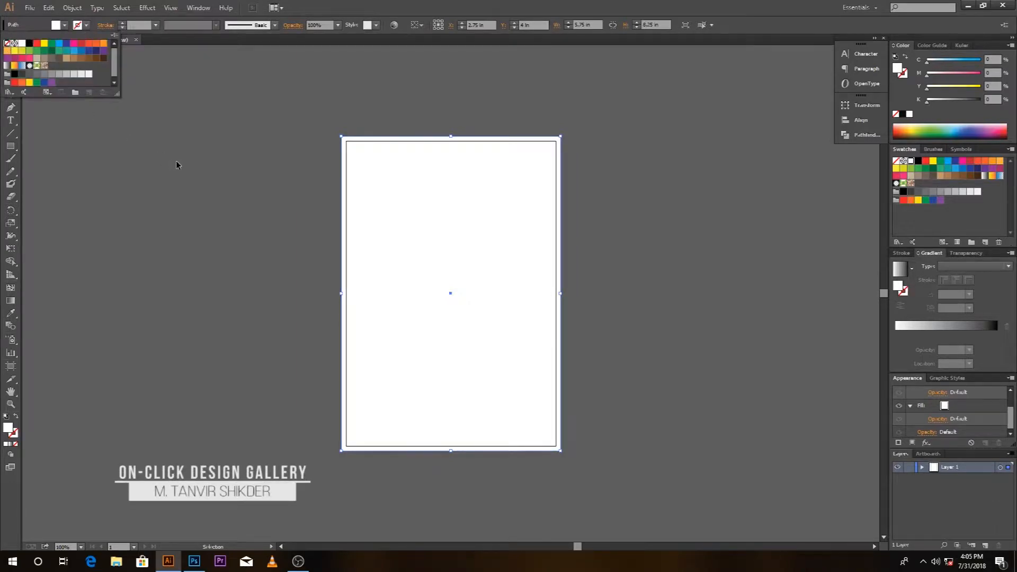
- Place a copy of the white rectangle beside the artboard's left edge, leaving a narrow gap
mouse_move(452, 220)
mouse_down()
mouse_move(634, 203)
mouse_move(402, 200)
mouse_move(424, 206)
mouse_up()
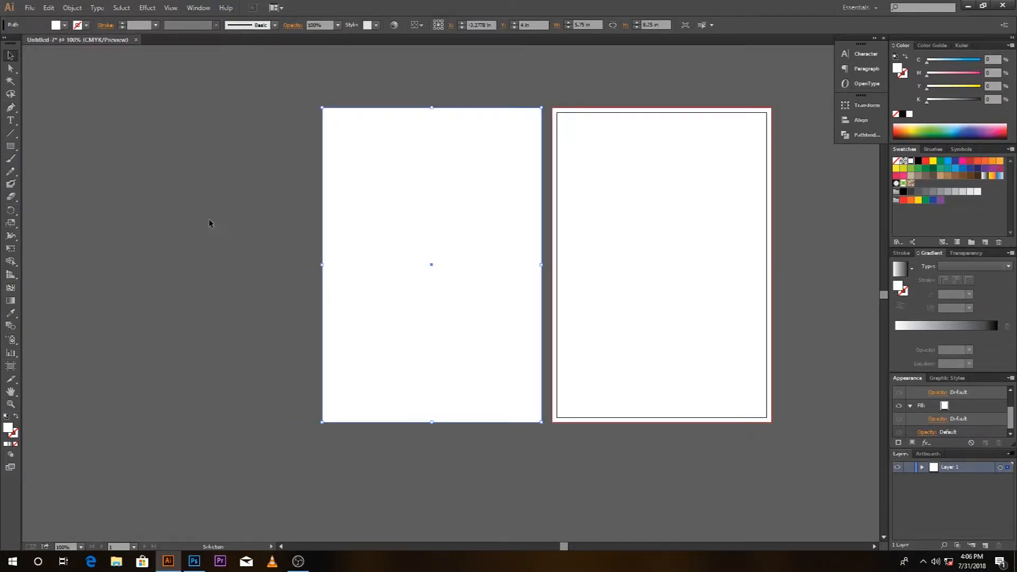
click(225, 227)
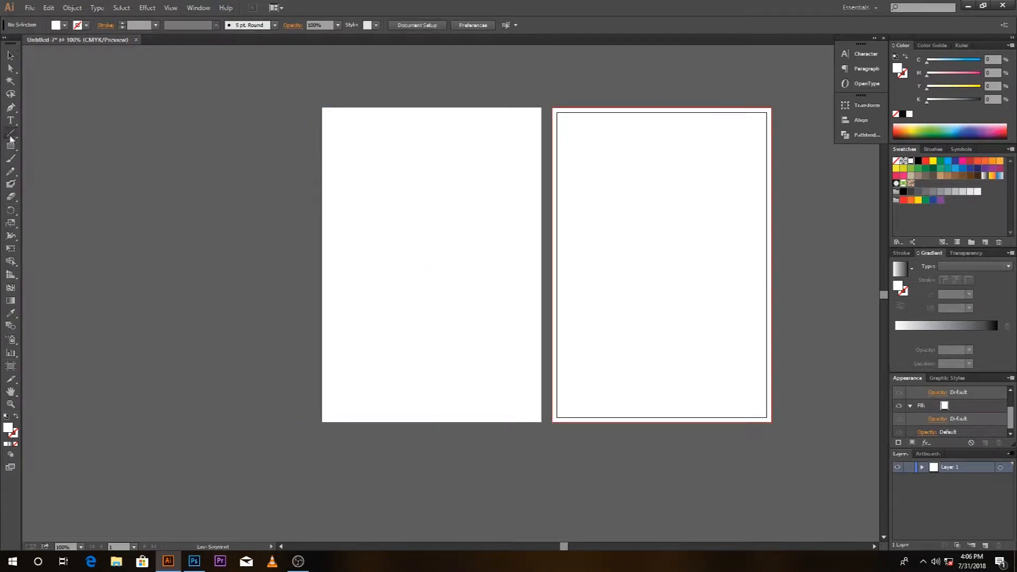
- Draw a rising diagonal line about 13.72 in wide and 6.17 in high across both pages with a 0.25 pt stroke
drag(307, 397, 824, 155)
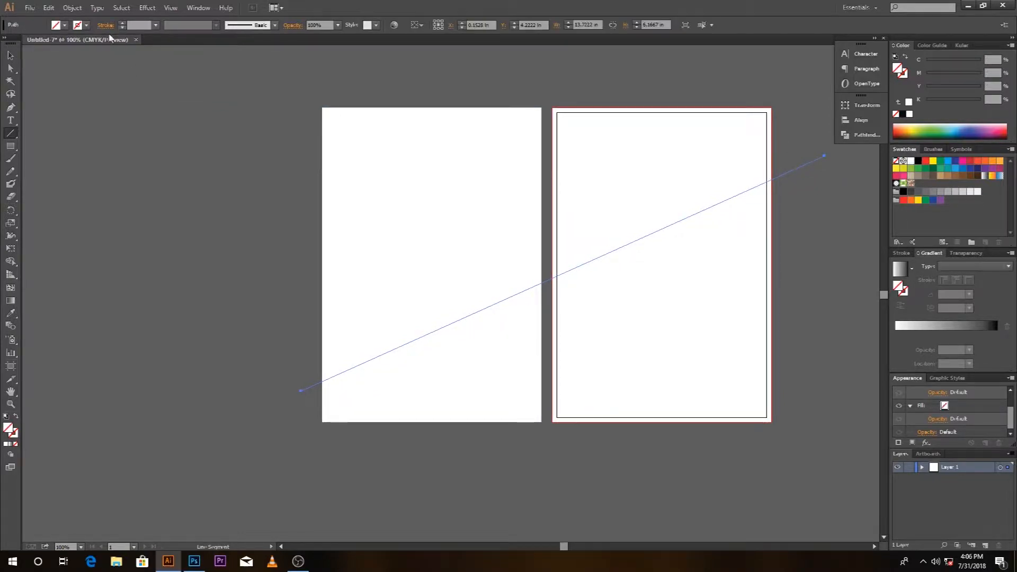
click(12, 55)
click(155, 25)
click(156, 37)
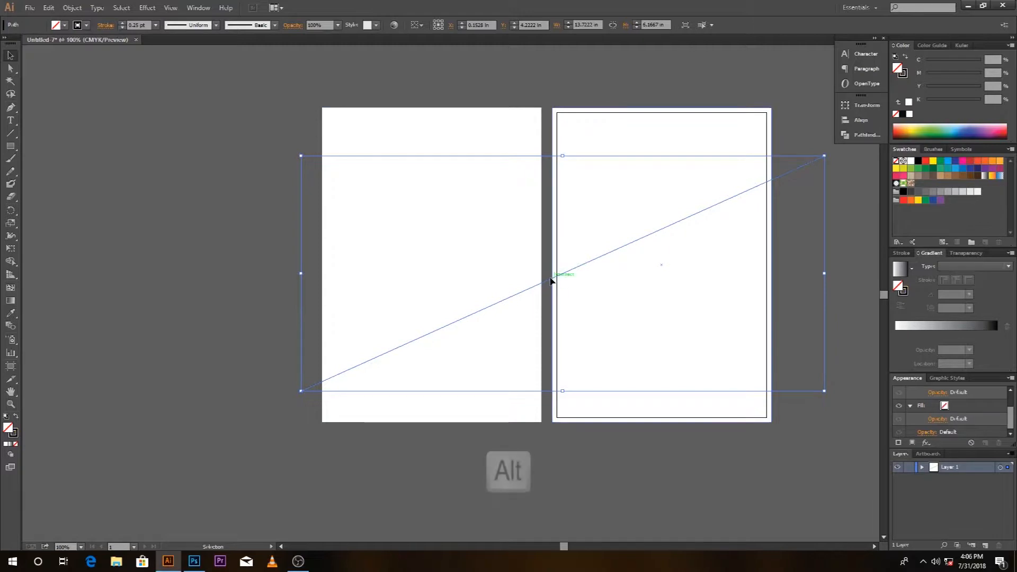
- Copy the diagonal line straight up by about 1.7 in to make a second parallel line
drag(551, 277, 527, 218)
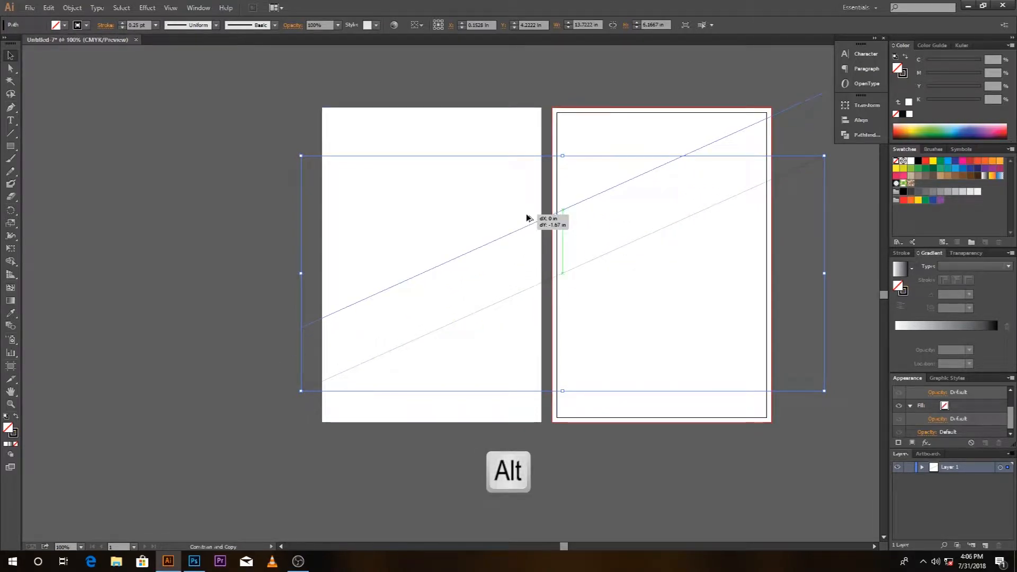
drag(527, 218, 528, 218)
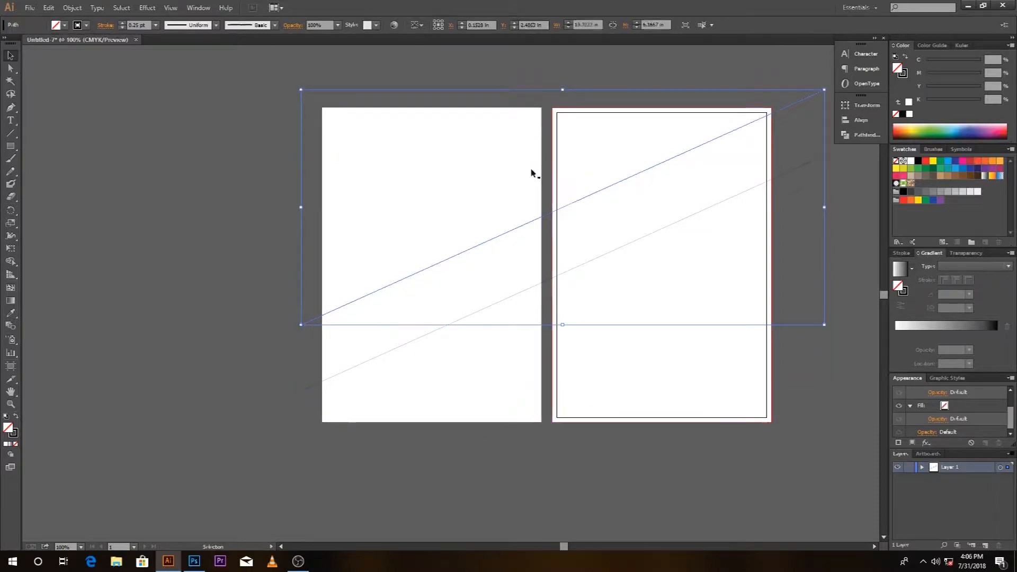
click(559, 177)
- Draw a Pen line across the artboard from the upper diagonal at the left bleed edge to the lower diagonal at the right bleed edge
scroll(560, 178, up, 5)
scroll(443, 257, down, 1)
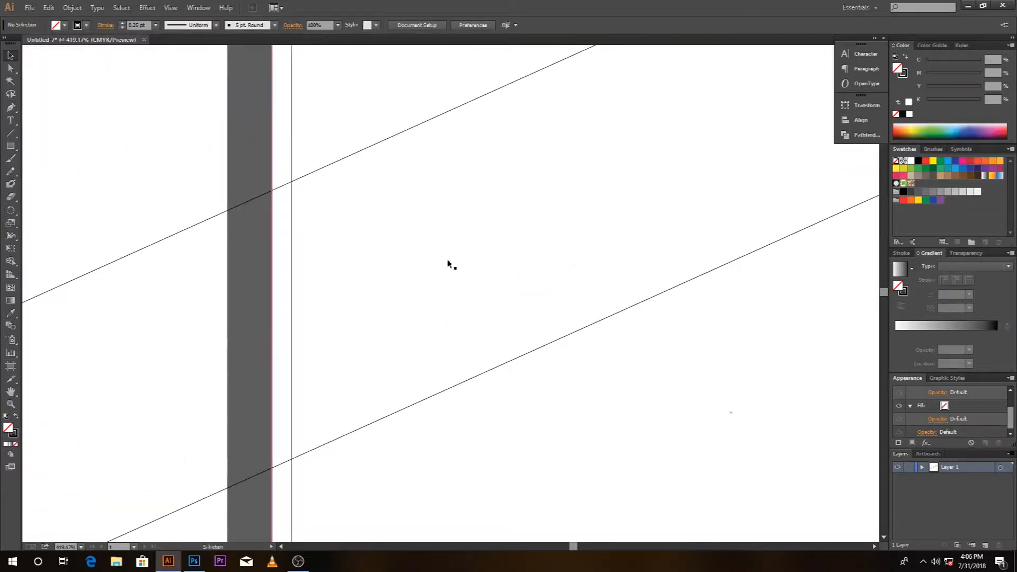
click(11, 109)
drag(268, 195, 305, 289)
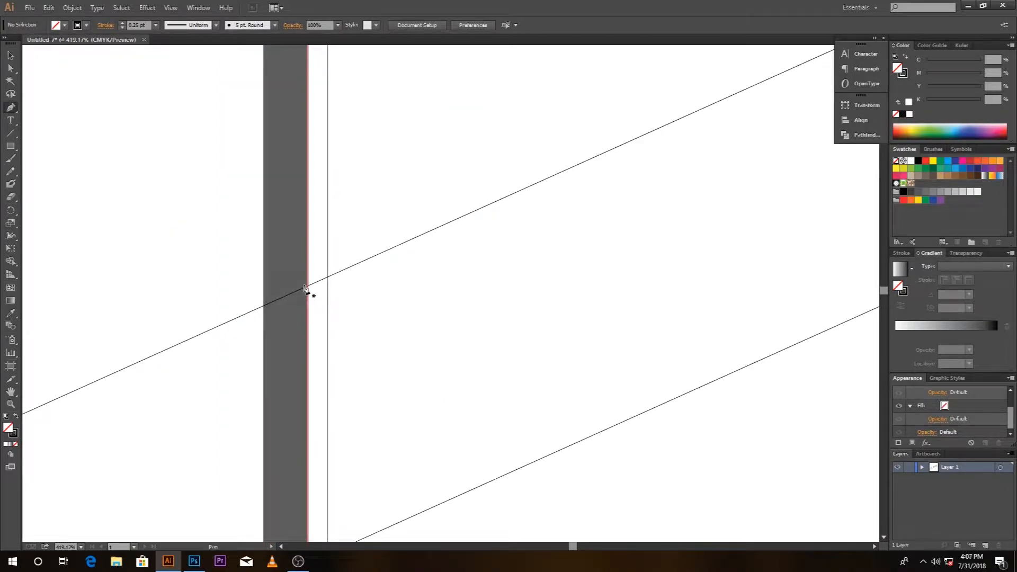
click(304, 288)
scroll(438, 286, right, 10)
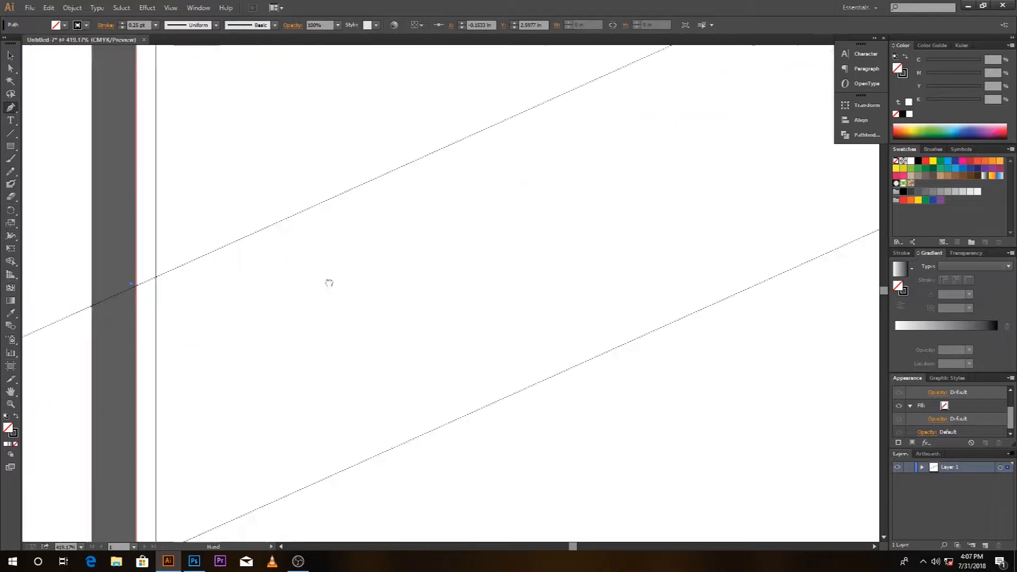
drag(447, 193, 696, 303)
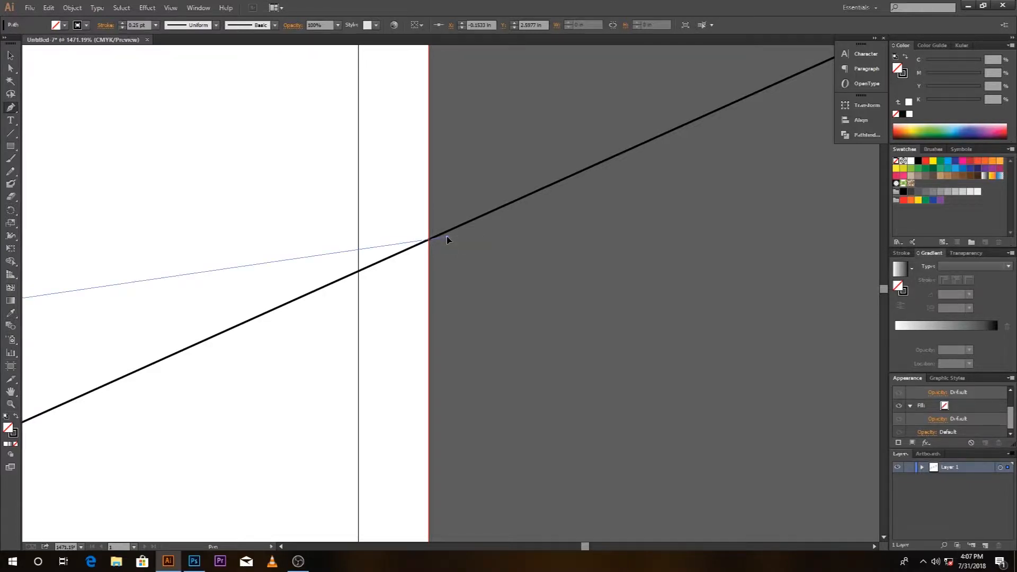
click(446, 237)
click(7, 57)
click(627, 341)
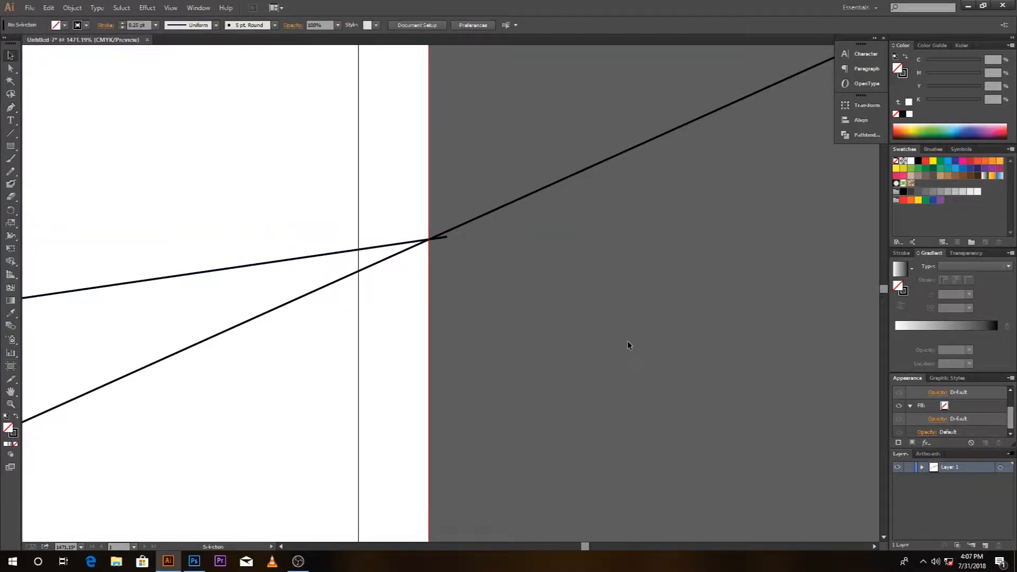
- Adjust the left end of the connecting line so it passes exactly through the crossing of the upper diagonal and the left bleed edge
key(ctrl+minus)
key(ctrl+minus)
key(ctrl+minus)
key(ctrl+minus)
key(ctrl+minus)
key(ctrl+minus)
key(ctrl+minus)
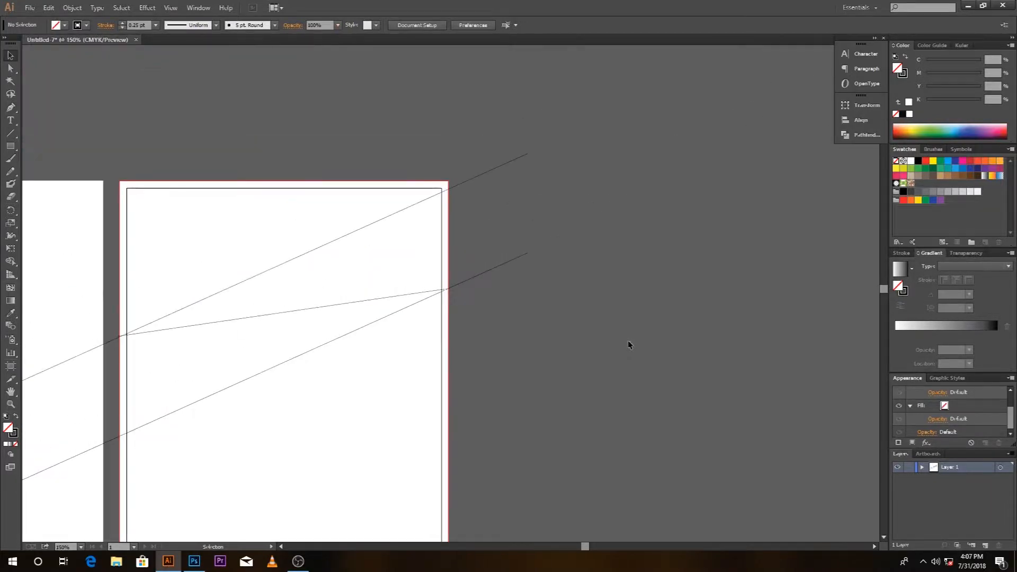
drag(282, 371, 575, 352)
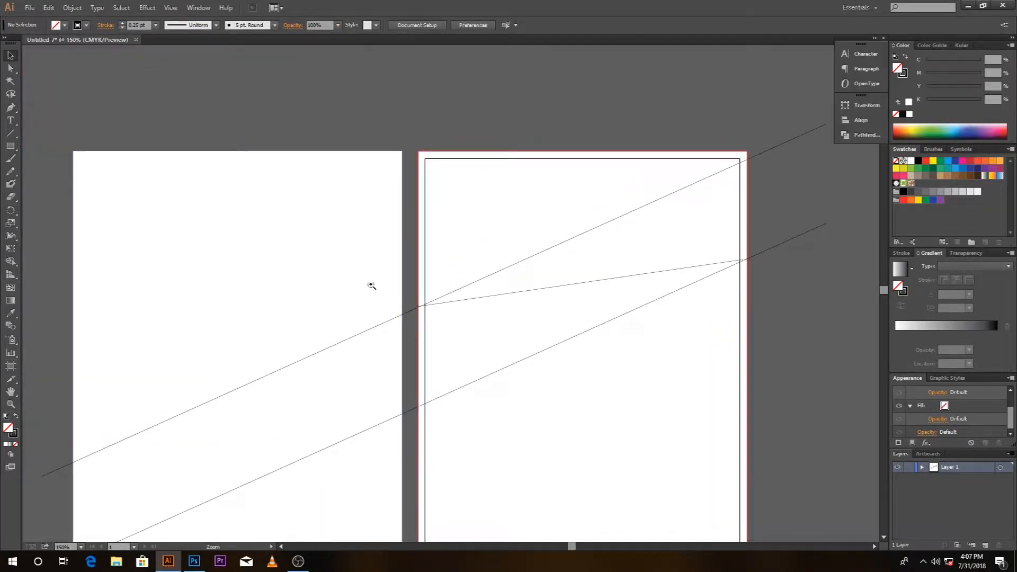
drag(372, 285, 472, 336)
click(411, 281)
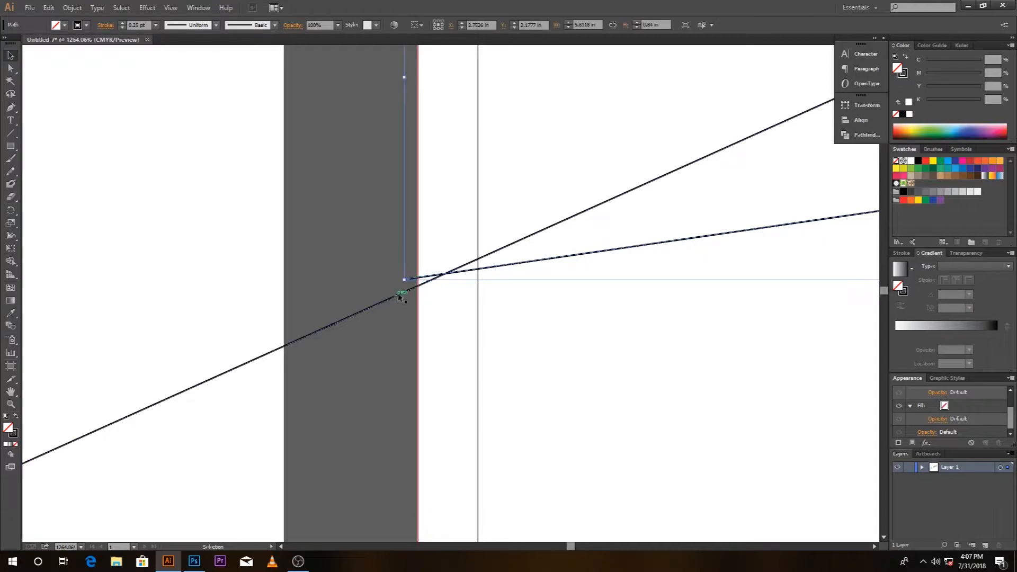
drag(412, 277, 394, 290)
click(392, 342)
key(space)
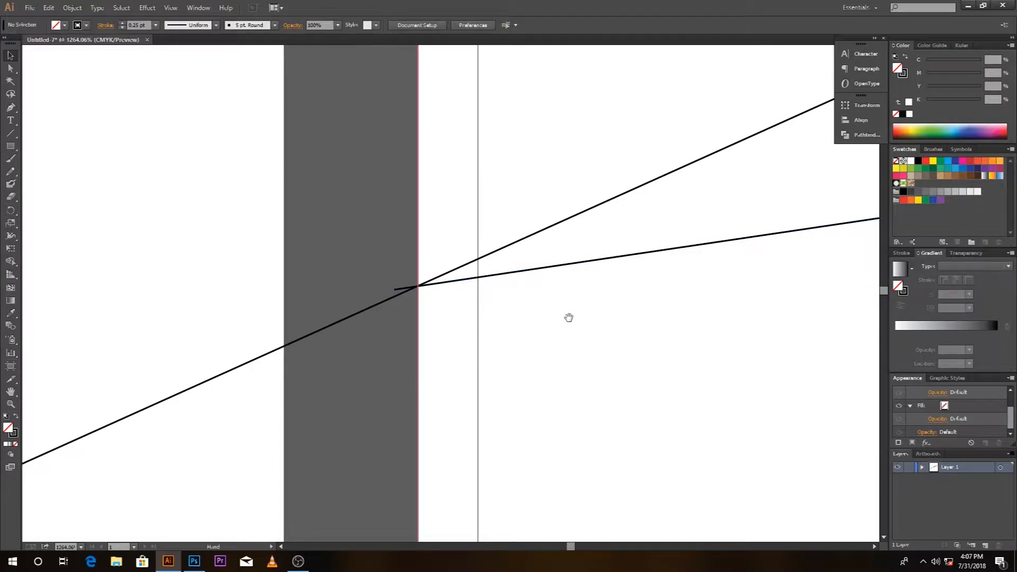
- Draw a descending Pen line from the upper diagonal's crossing with the left bleed edge down to the lower diagonal
key(ctrl+minus)
key(ctrl+minus)
key(ctrl+minus)
key(ctrl+minus)
key(ctrl+minus)
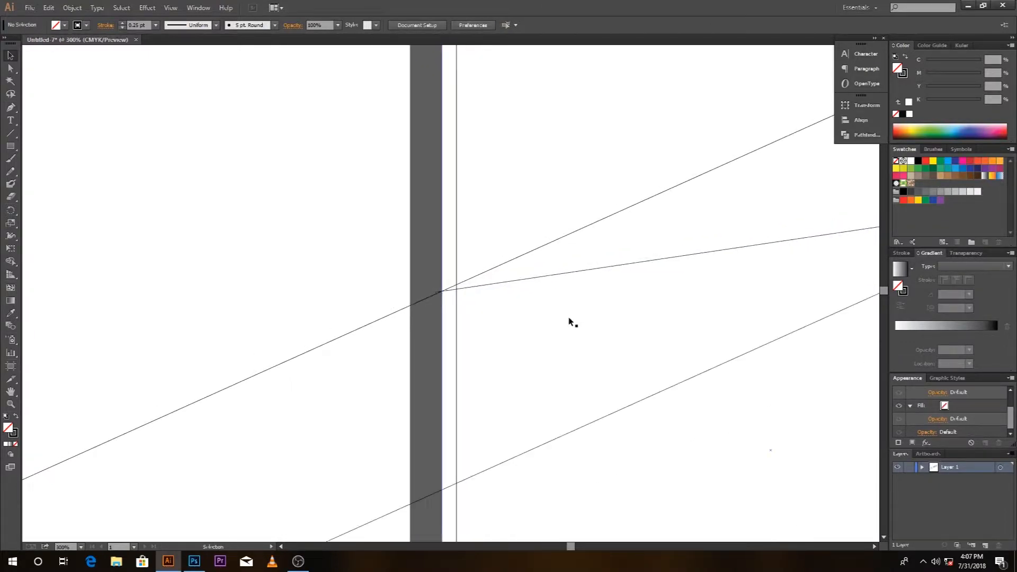
drag(760, 296, 520, 293)
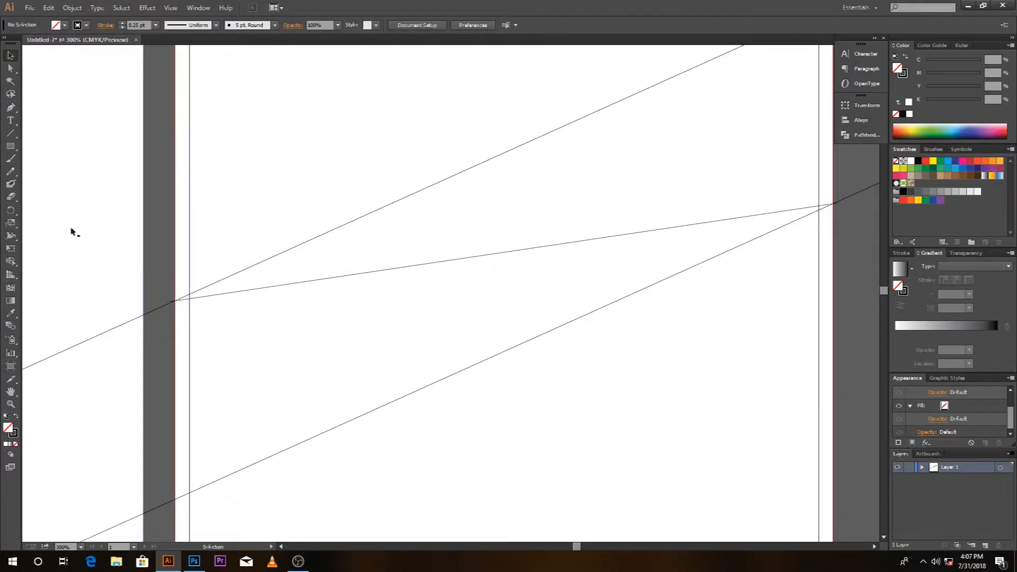
click(176, 300)
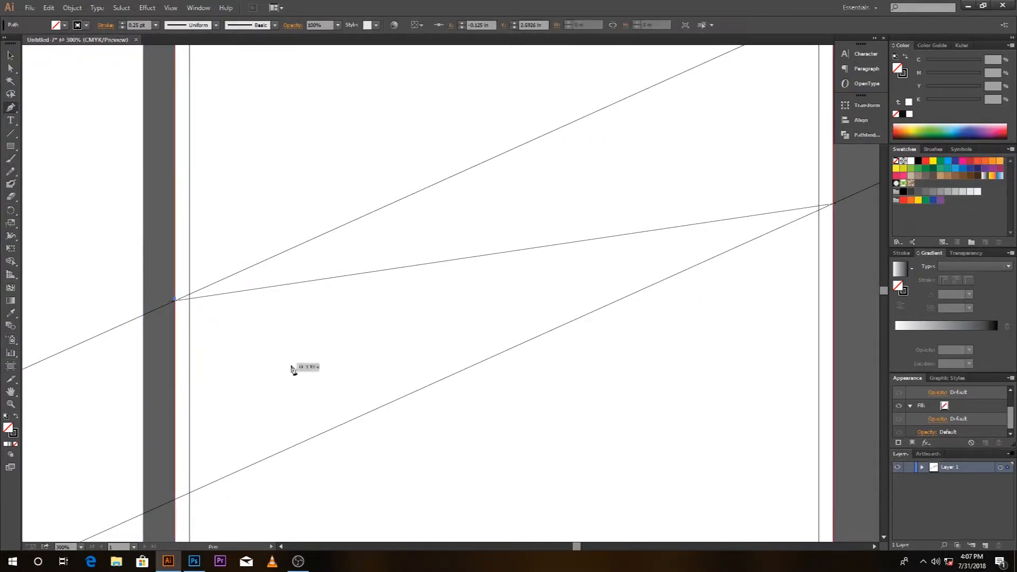
click(385, 409)
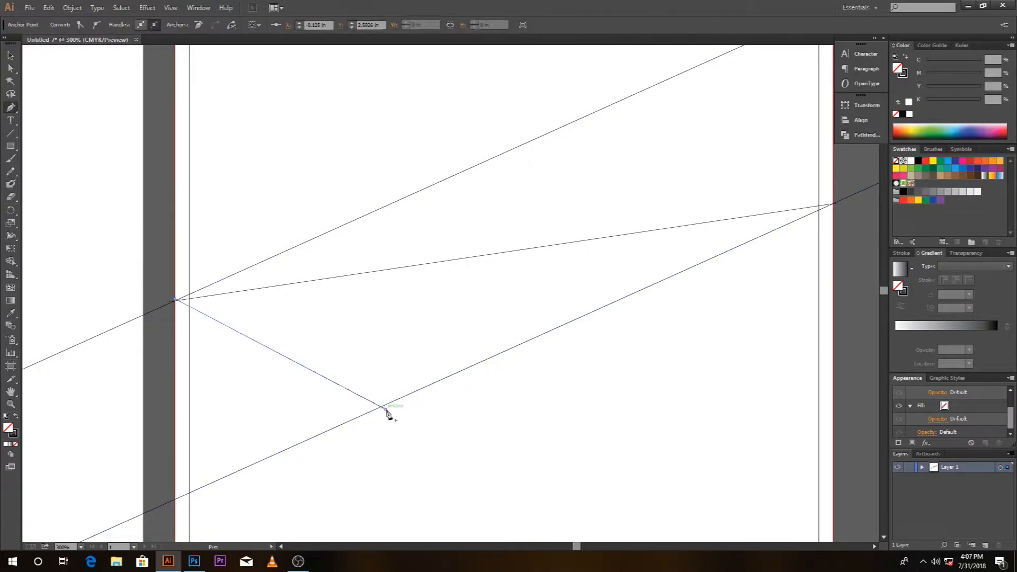
key(v)
- Extend both ends of the short descending line slightly past the left bleed edge and the lower diagonal
drag(385, 409, 397, 415)
key(a)
drag(98, 267, 333, 383)
drag(386, 235, 393, 235)
click(254, 283)
drag(607, 284, 188, 55)
- Draw a steep Pen line from the short line's crossing with the lower diagonal up to the upper diagonal just beyond the right bleed edge
key(ctrl+minus)
key(ctrl+minus)
key(ctrl+minus)
key(ctrl+minus)
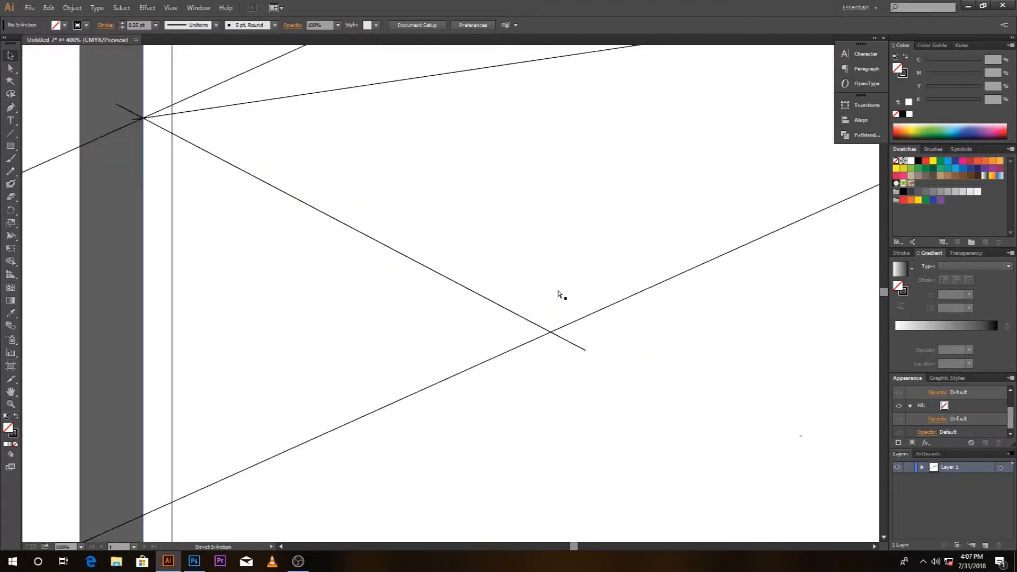
drag(566, 259, 420, 392)
click(12, 108)
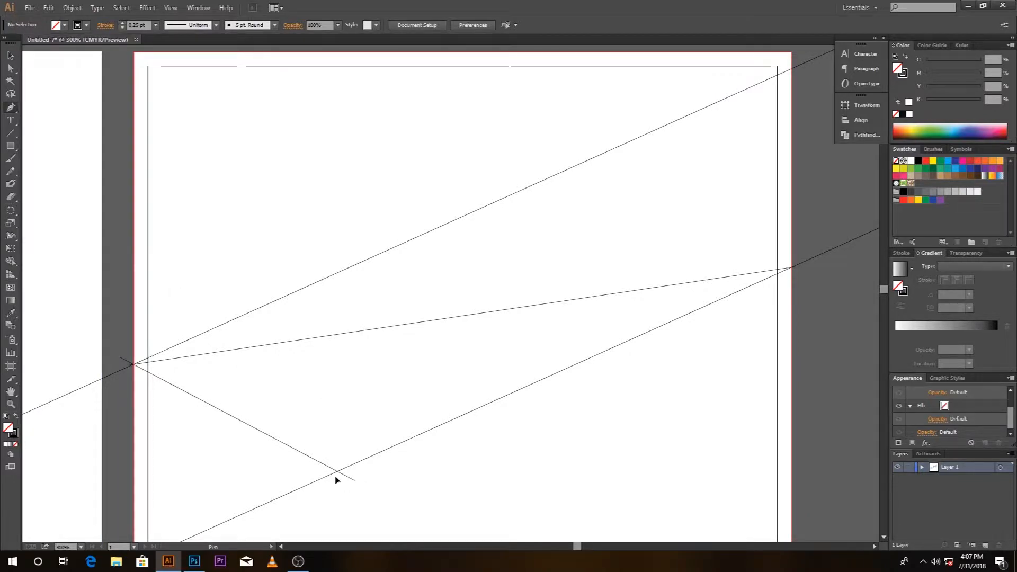
click(336, 477)
drag(385, 453, 391, 413)
drag(765, 154, 595, 295)
click(634, 147)
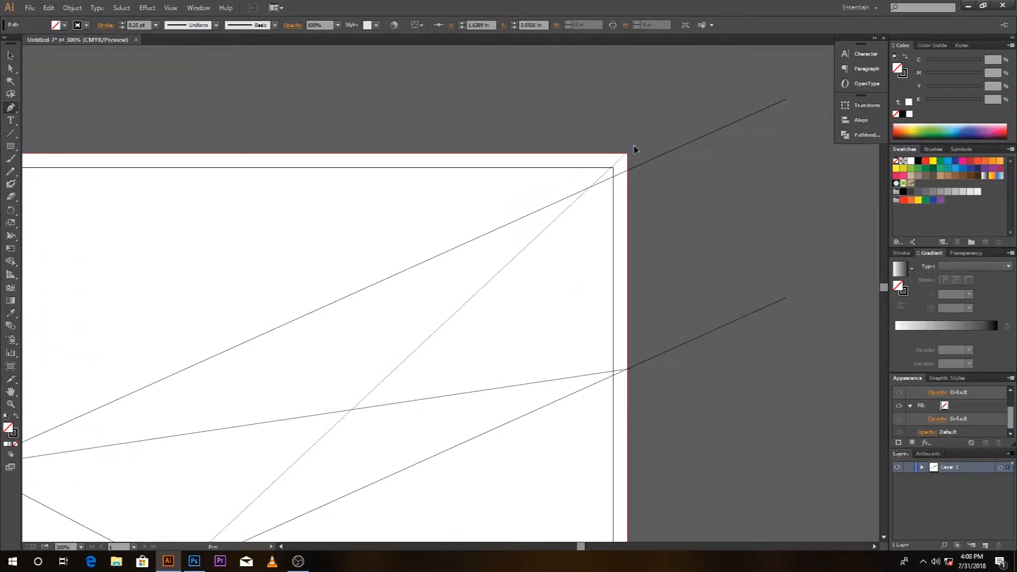
key(ctrl+z)
click(644, 159)
key(ctrl+z)
click(644, 159)
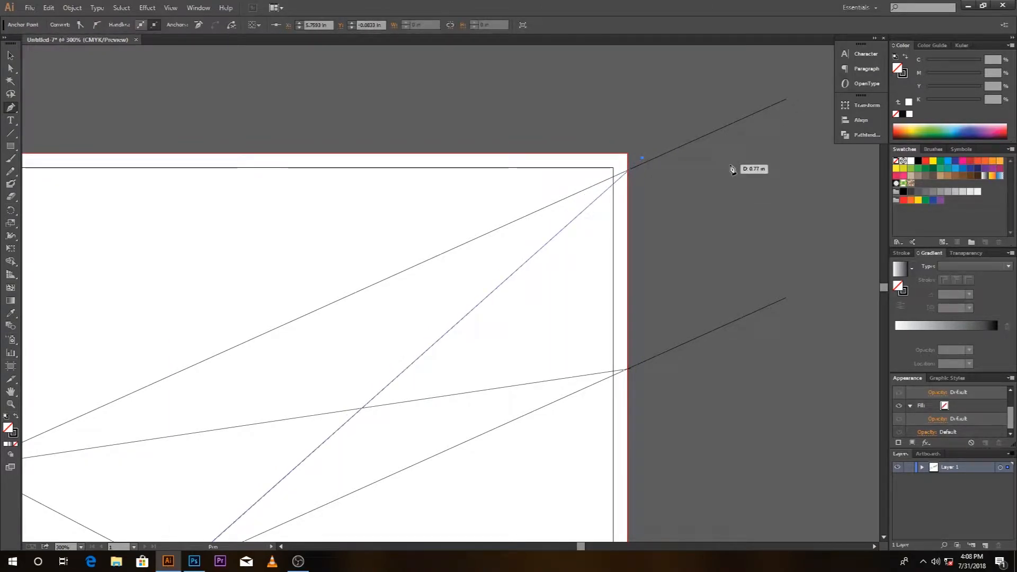
click(14, 55)
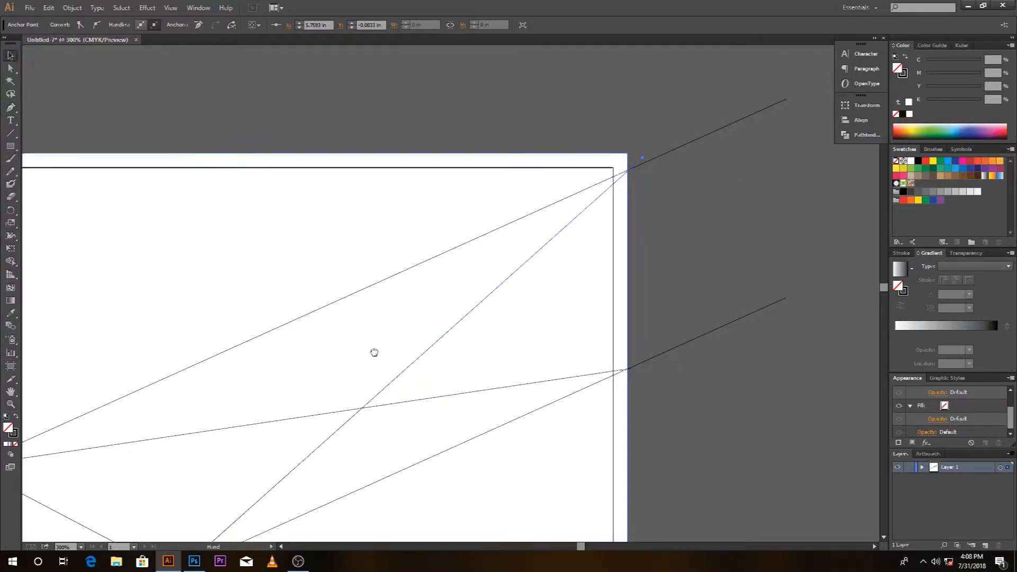
- Adjust the steep line's lower end so it passes exactly through the crossing of the short line and the lower diagonal
drag(374, 352, 584, 118)
drag(380, 344, 414, 368)
key(z)
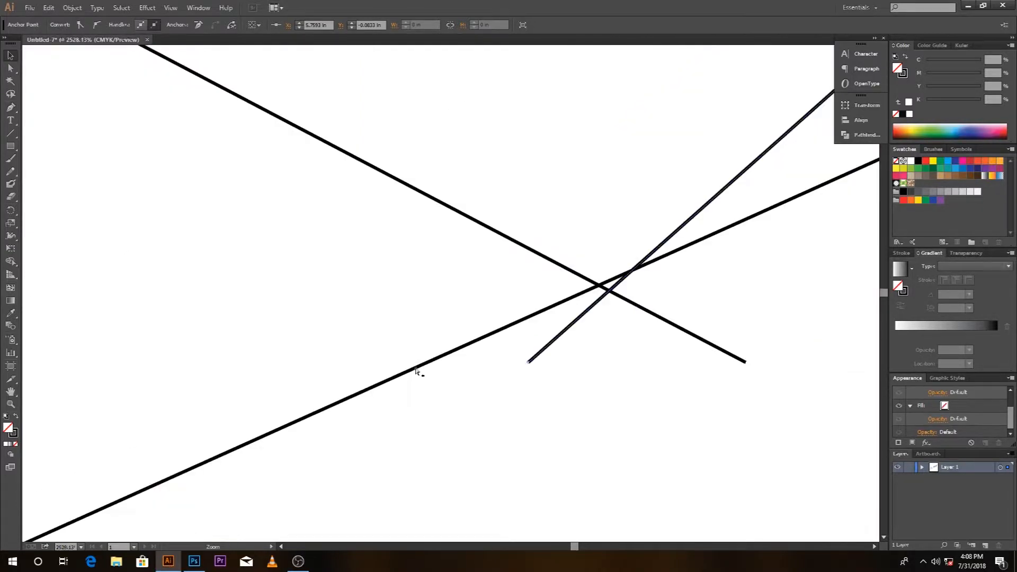
drag(528, 362, 515, 360)
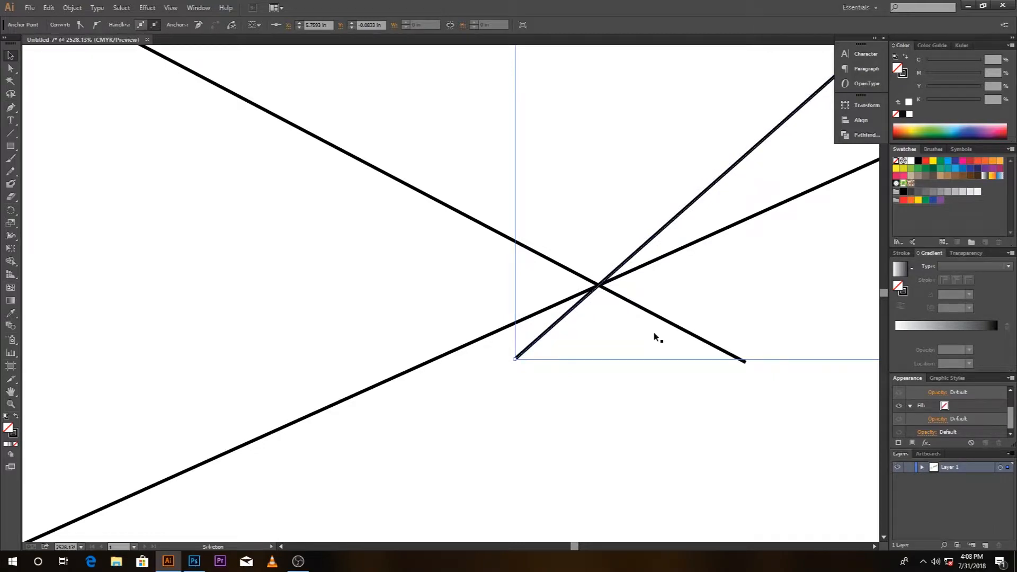
- Adjust the steep line's upper end so it crosses the upper diagonal exactly at the right page's outer bleed edge
key(ctrl+minus)
key(ctrl+minus)
key(ctrl+minus)
key(ctrl+minus)
key(ctrl+minus)
key(ctrl+minus)
key(ctrl+minus)
key(ctrl+minus)
key(ctrl+minus)
key(ctrl+minus)
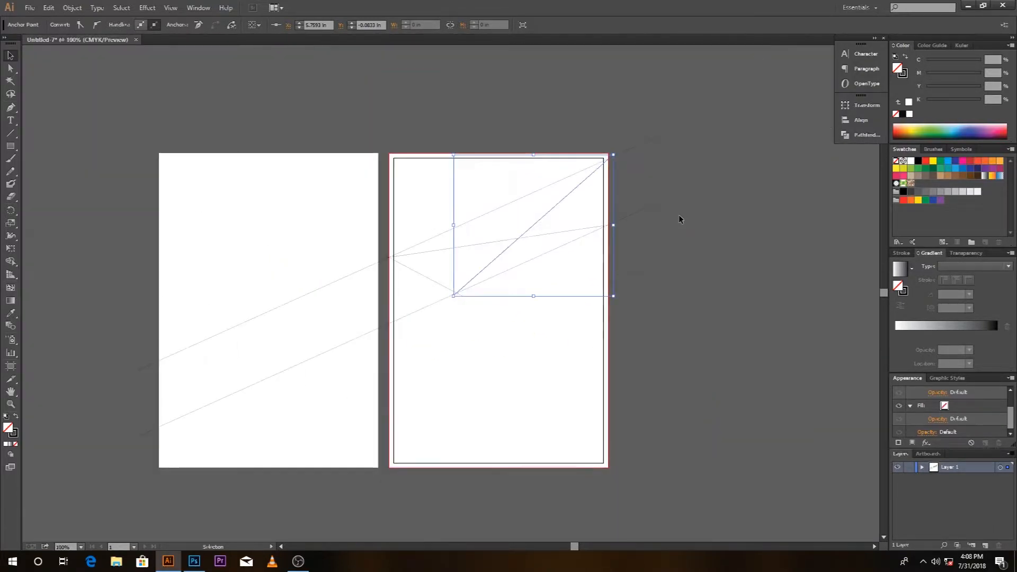
drag(554, 116, 660, 236)
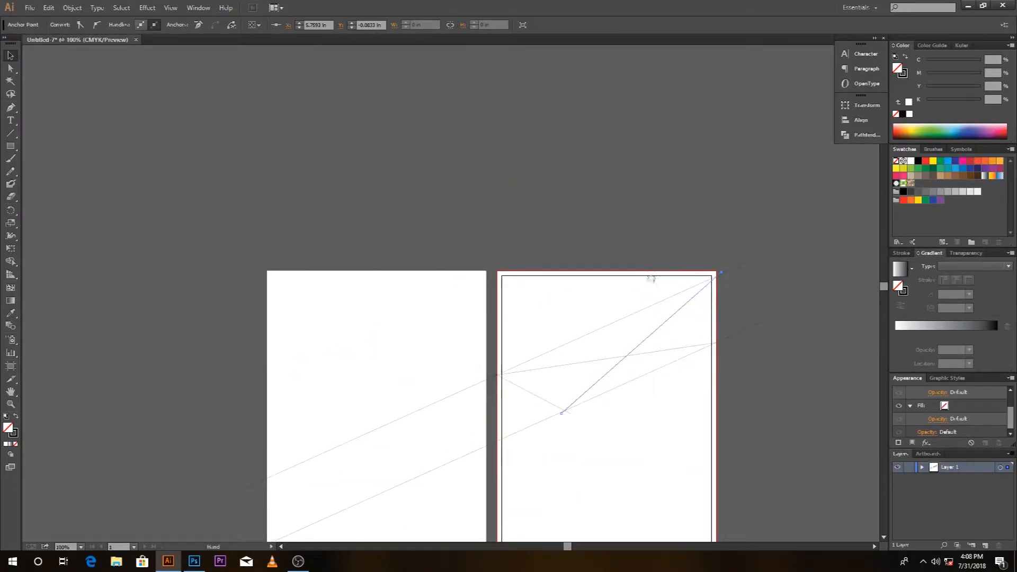
drag(662, 291, 596, 192)
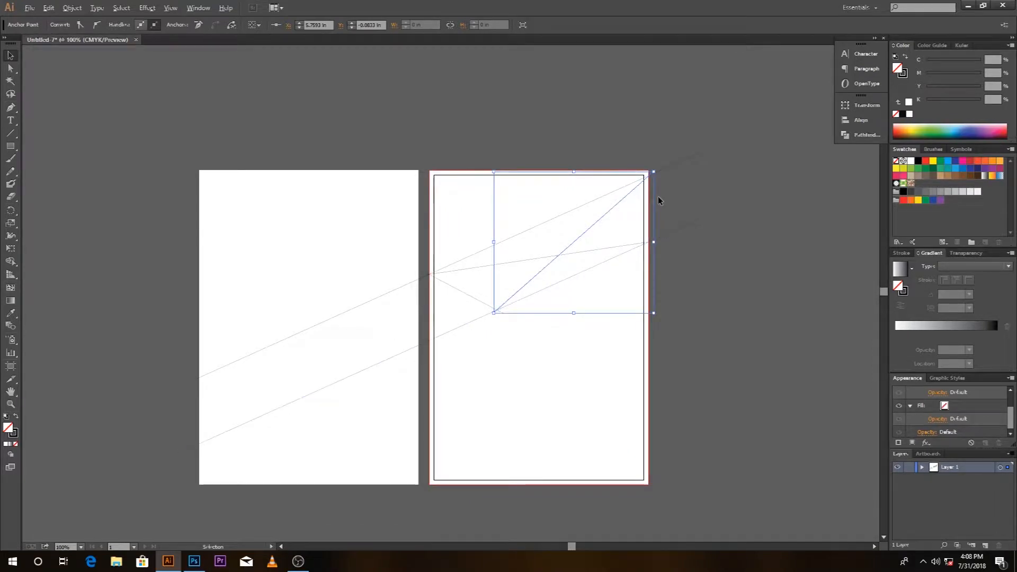
key(ctrl+space)
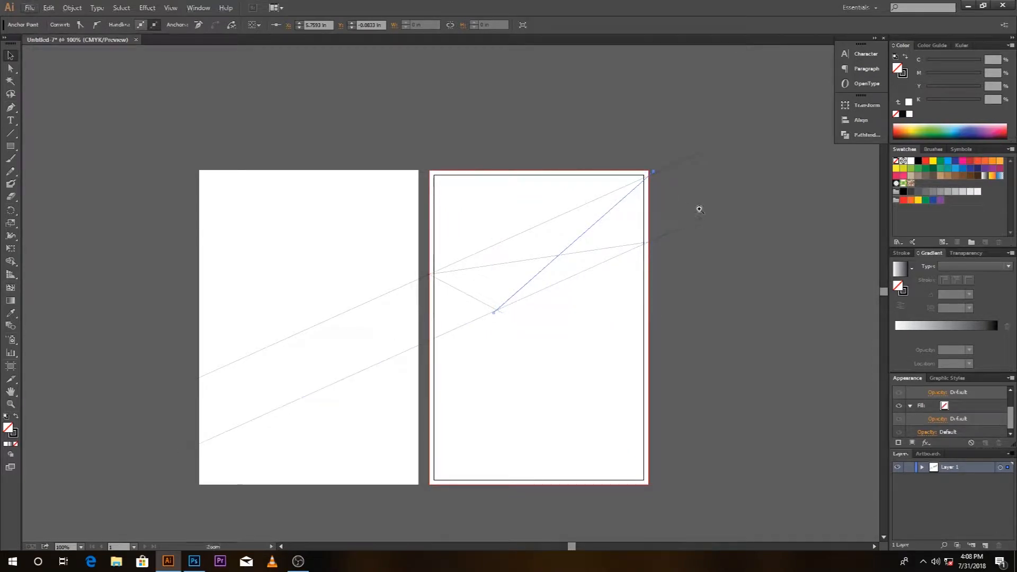
drag(735, 221, 604, 133)
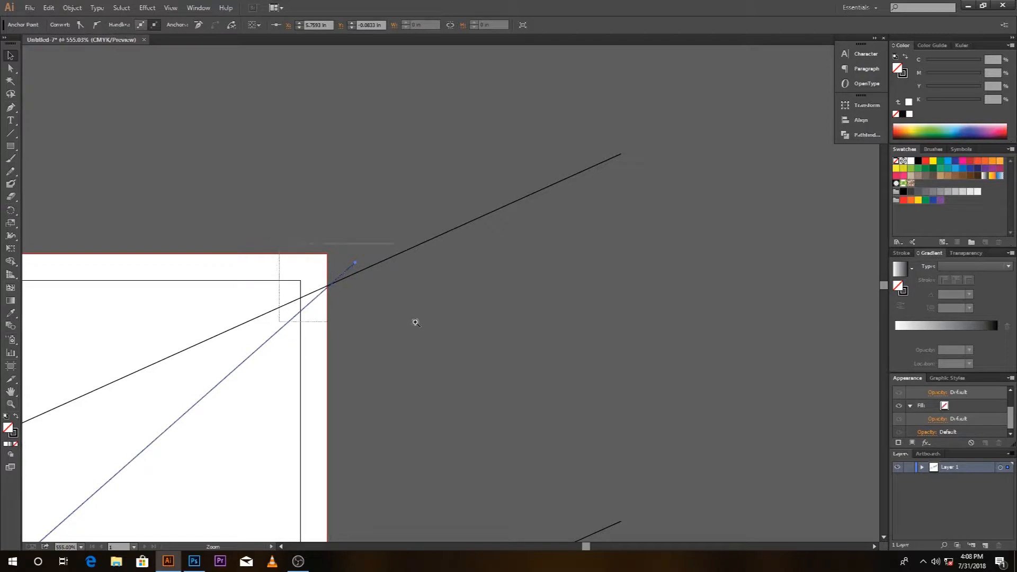
drag(415, 322, 416, 320)
drag(431, 397, 500, 397)
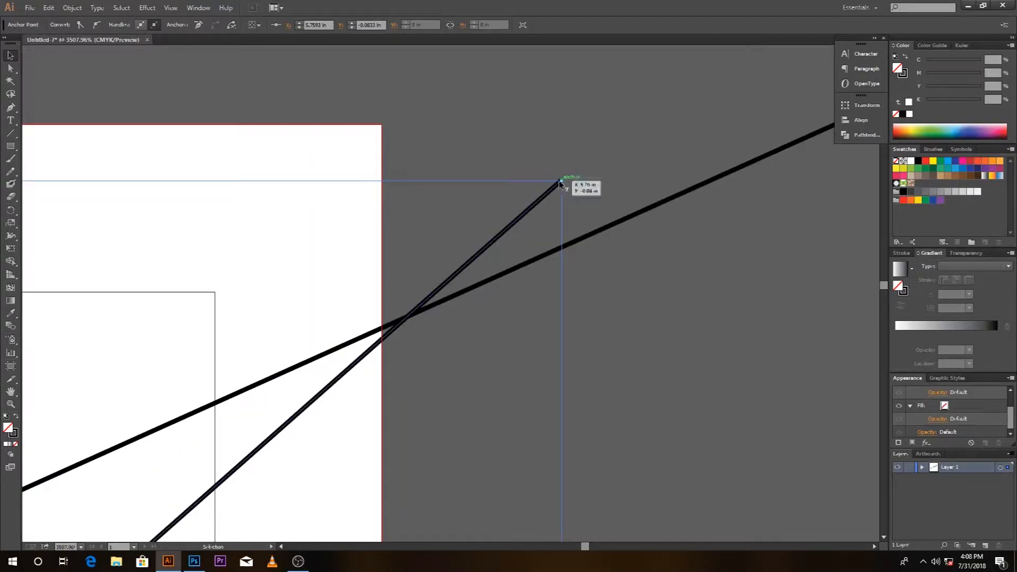
drag(560, 182, 556, 177)
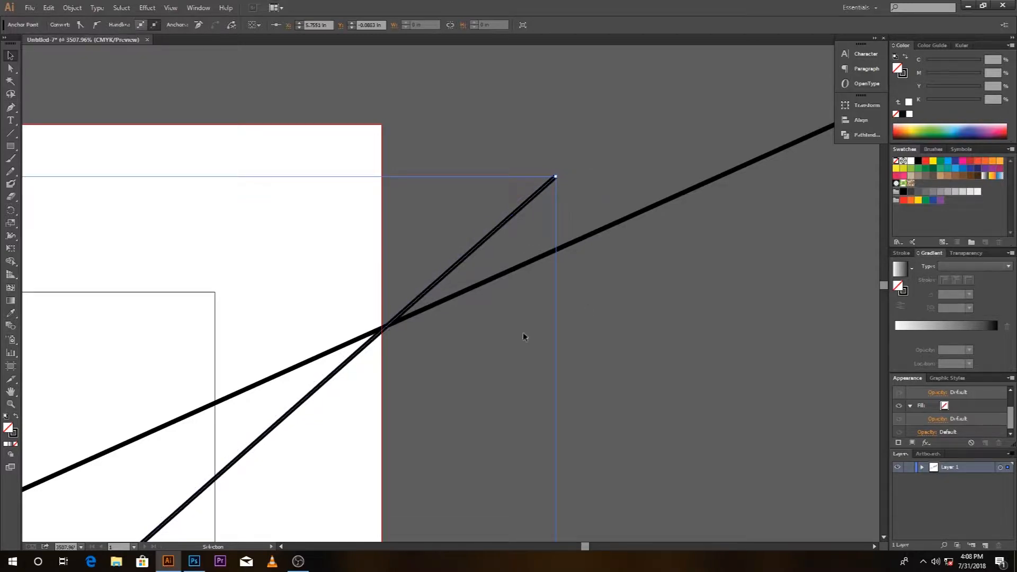
key(ctrl+minus)
key(ctrl+minus)
key(ctrl+minus)
key(ctrl+minus)
key(ctrl+minus)
key(ctrl+minus)
key(ctrl+minus)
key(ctrl+minus)
key(ctrl+minus)
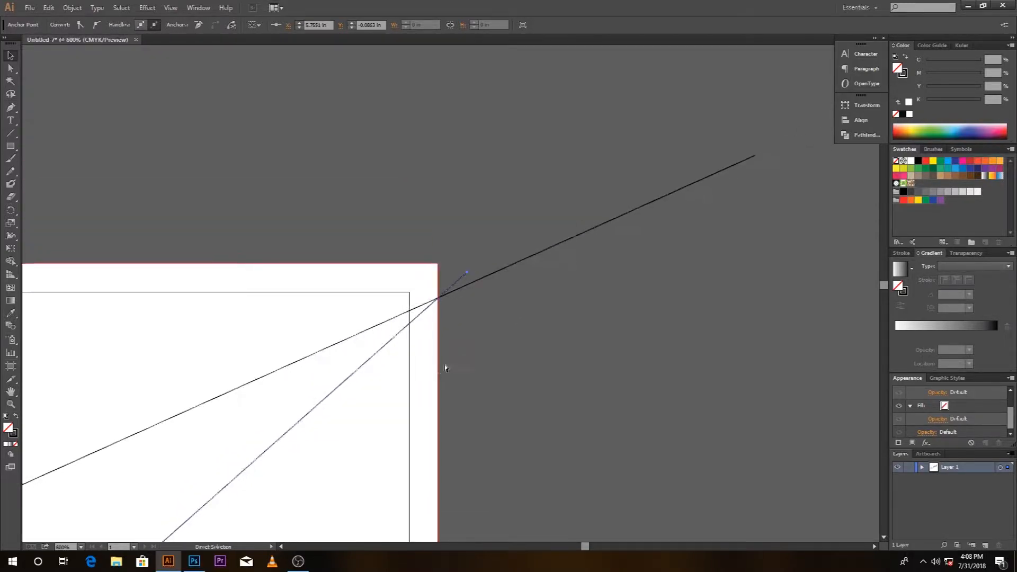
key(ctrl+minus)
drag(310, 454, 399, 363)
click(643, 379)
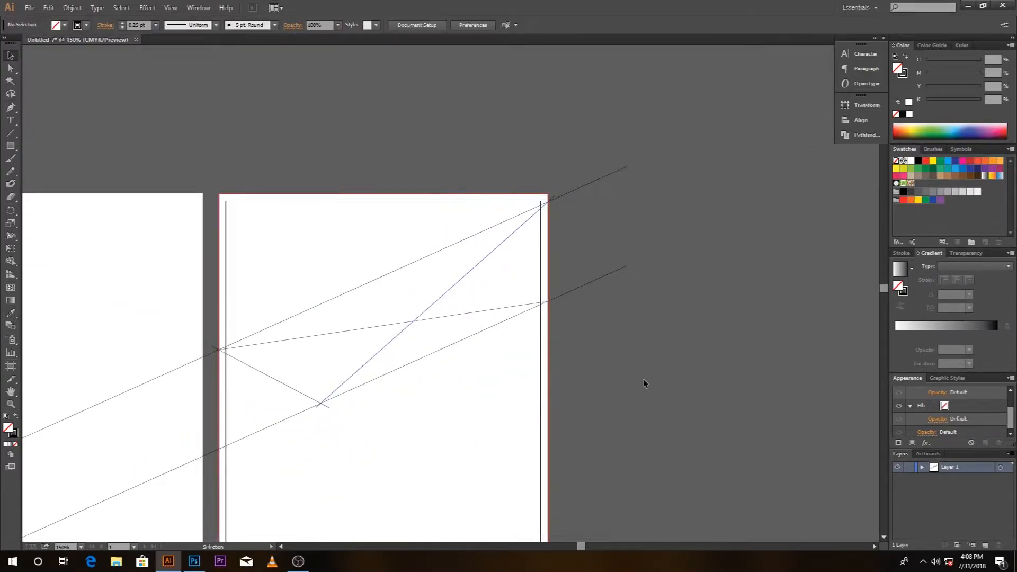
- Divide both page rectangles along the two long diagonals with Pathfinder Divide and ungroup the resulting pieces
drag(460, 407, 667, 300)
key(ctrl+minus)
key(ctrl+minus)
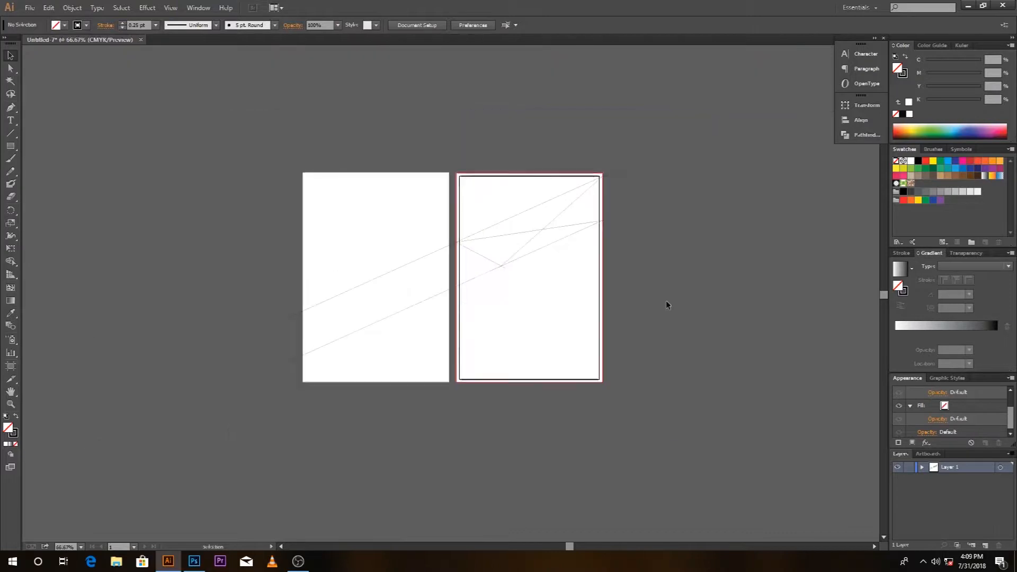
shift+click(433, 334)
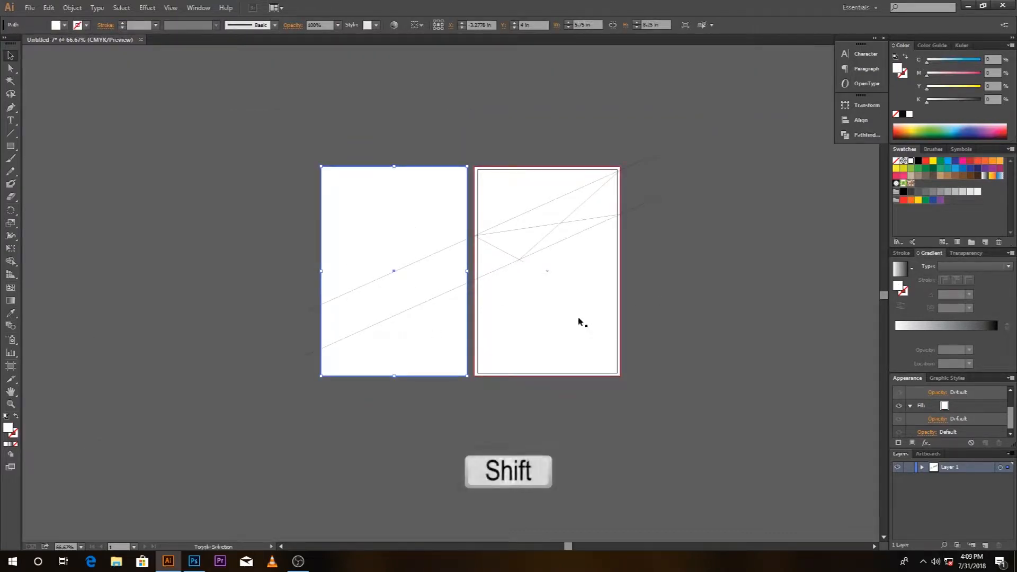
shift+click(383, 276)
shift+click(574, 333)
click(847, 134)
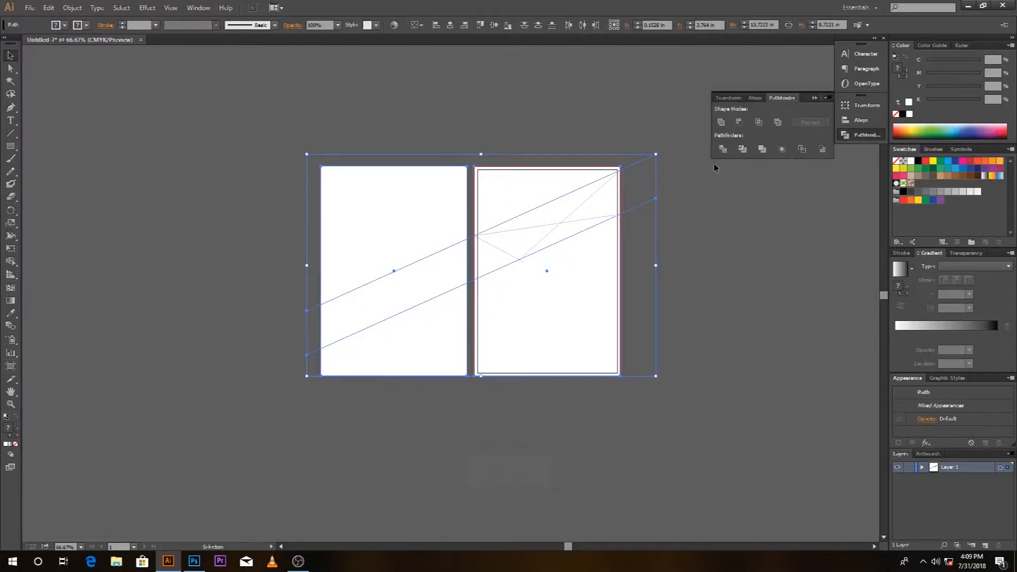
click(722, 149)
right_click(572, 263)
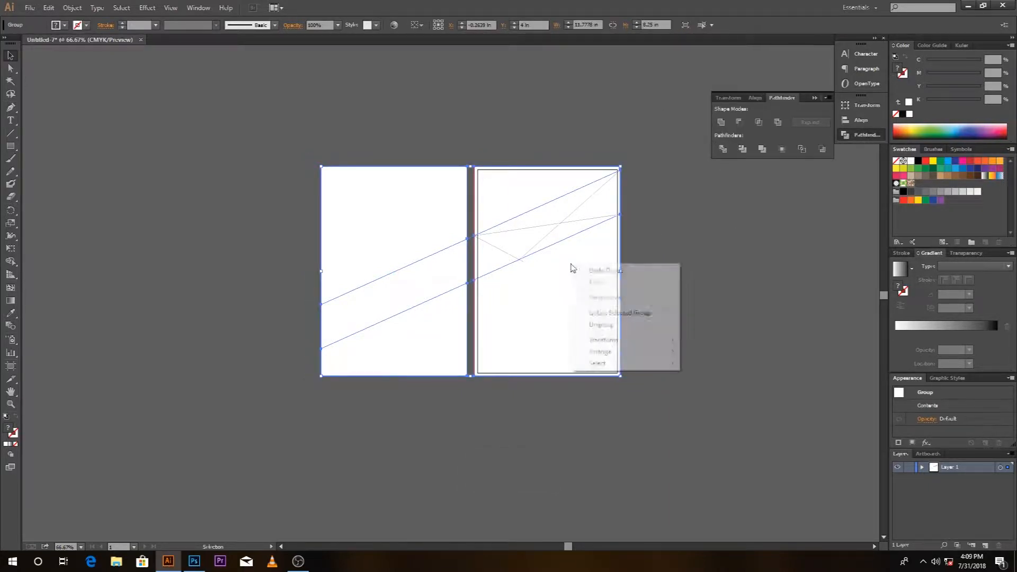
click(609, 324)
click(682, 316)
- Divide the right page's diagonal band along the short, shallow and steep lines, and ungroup the pieces
key(ctrl+space)
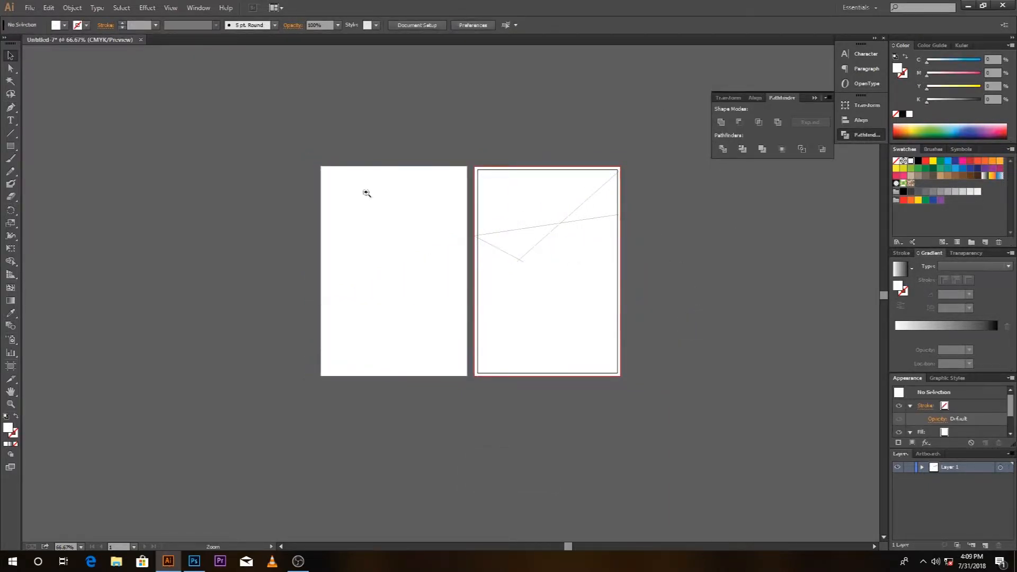
drag(365, 191, 735, 318)
key(space)
drag(475, 327, 542, 327)
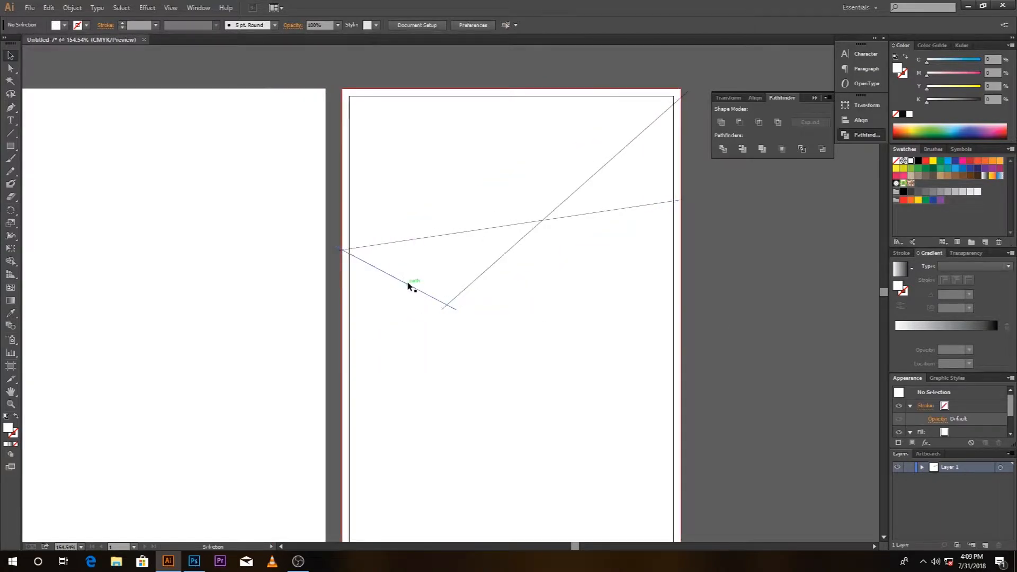
shift+click(407, 285)
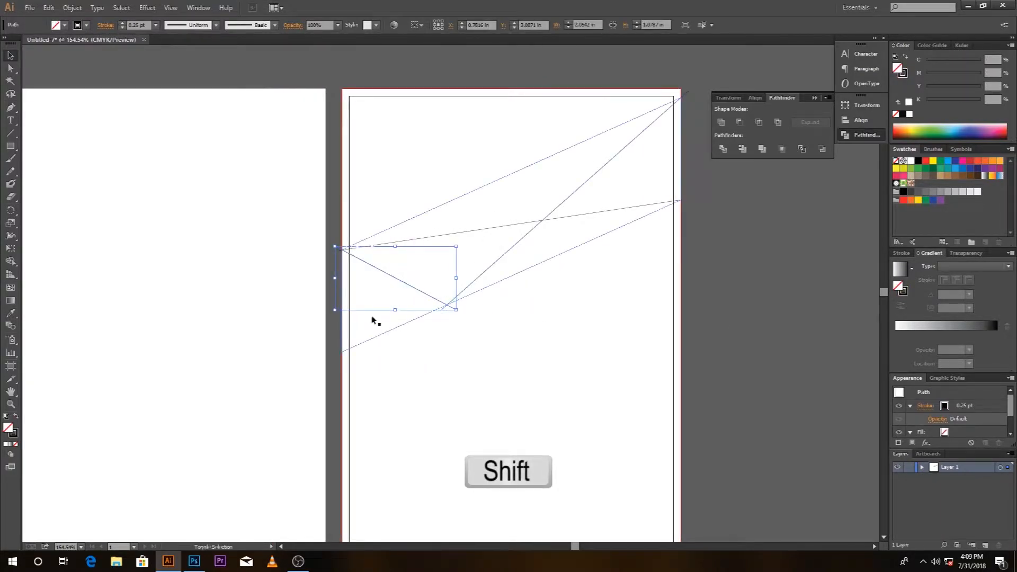
shift+click(489, 273)
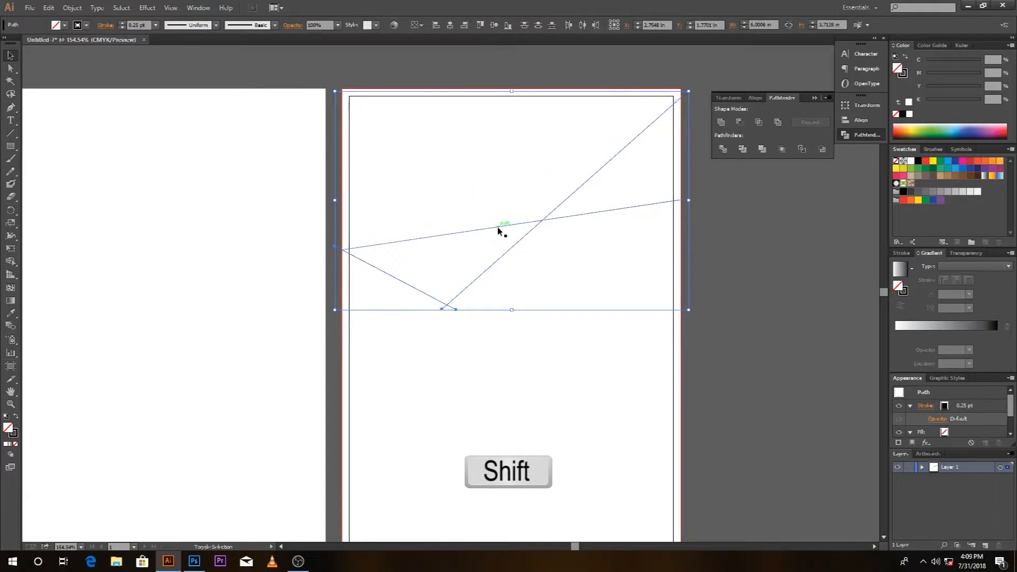
click(722, 149)
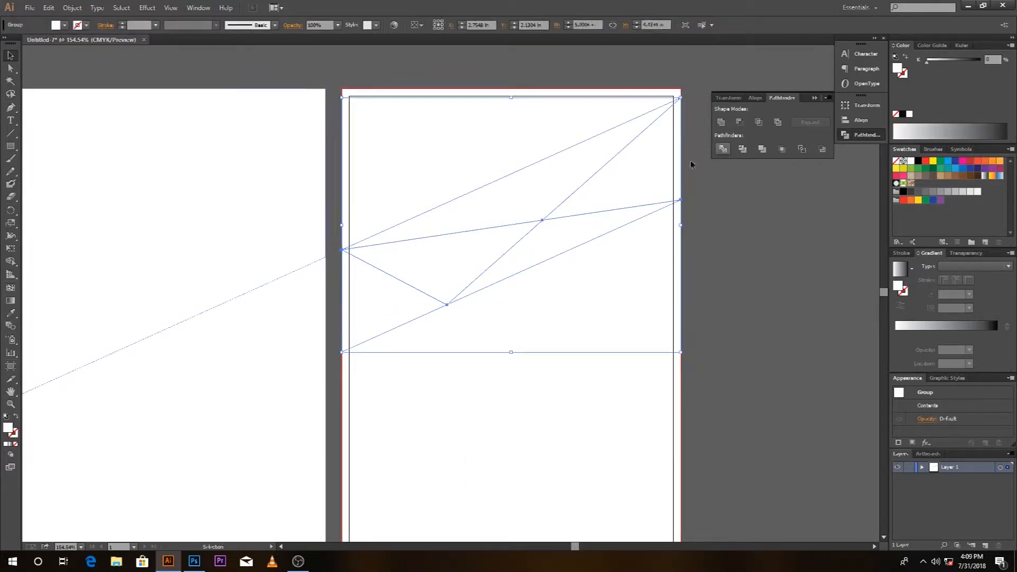
right_click(563, 189)
click(592, 250)
click(768, 282)
- Give all the divided pieces of the right page's diagonal band a 0.25 pt stroke
scroll(649, 311, left, 3)
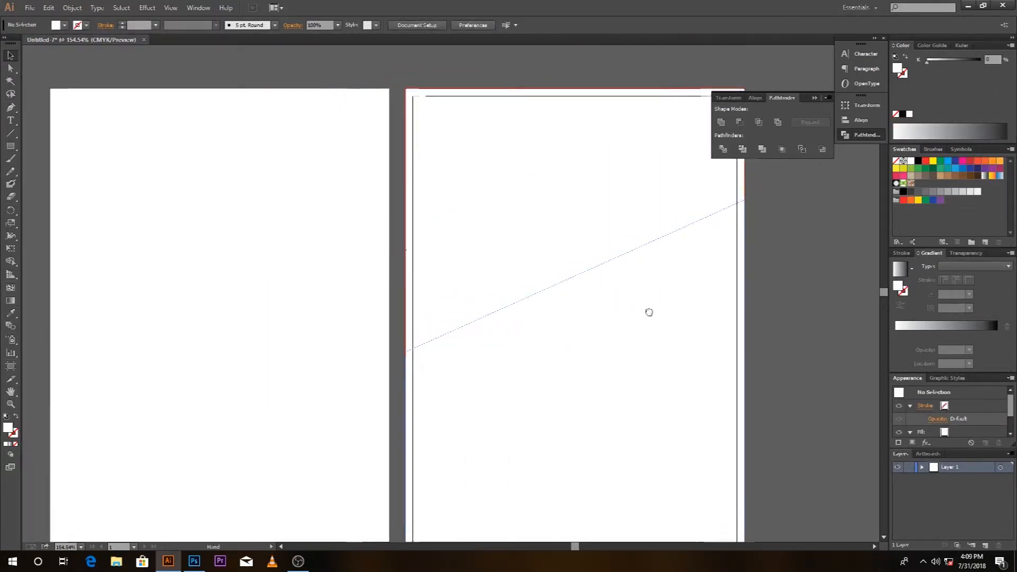
shift+click(484, 283)
shift+click(509, 270)
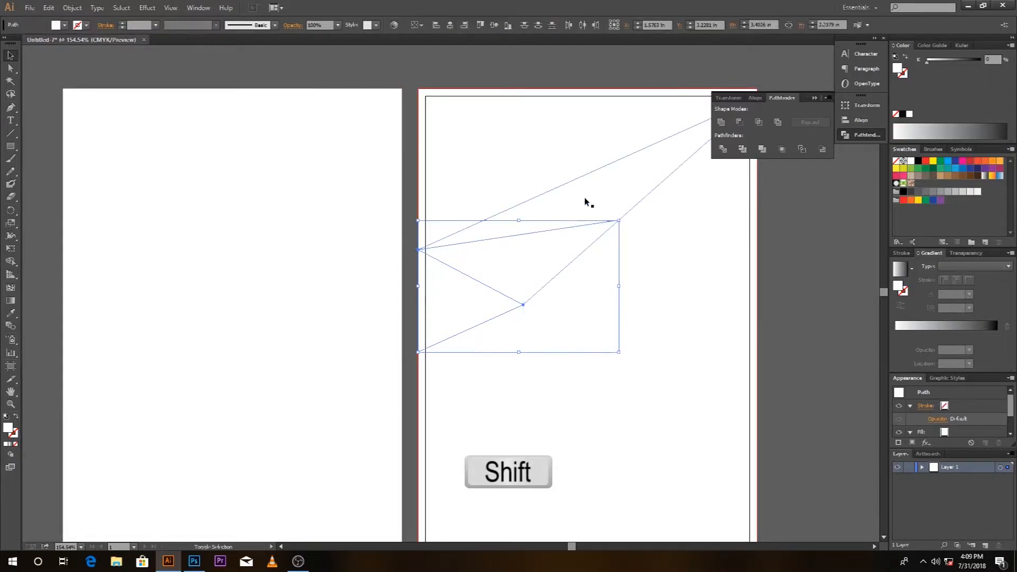
shift+click(669, 198)
shift+click(640, 236)
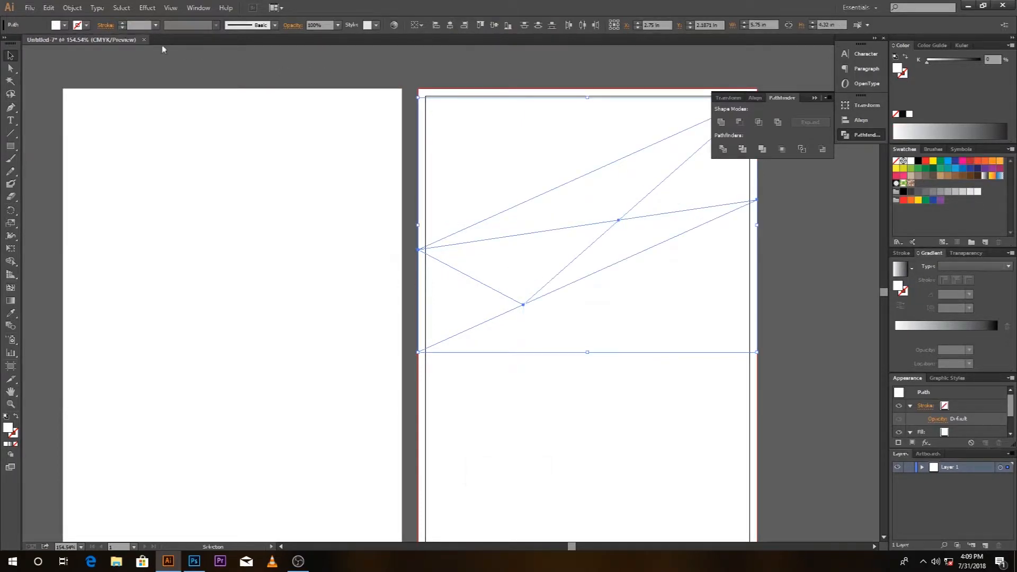
click(155, 24)
click(169, 43)
key(ctrl+shift+a)
- Draw a descending line about 2.9 in wide and 3.6 in high from above the left page's top edge past its upper diagonal
scroll(504, 272, down, 2)
scroll(504, 272, left, 2)
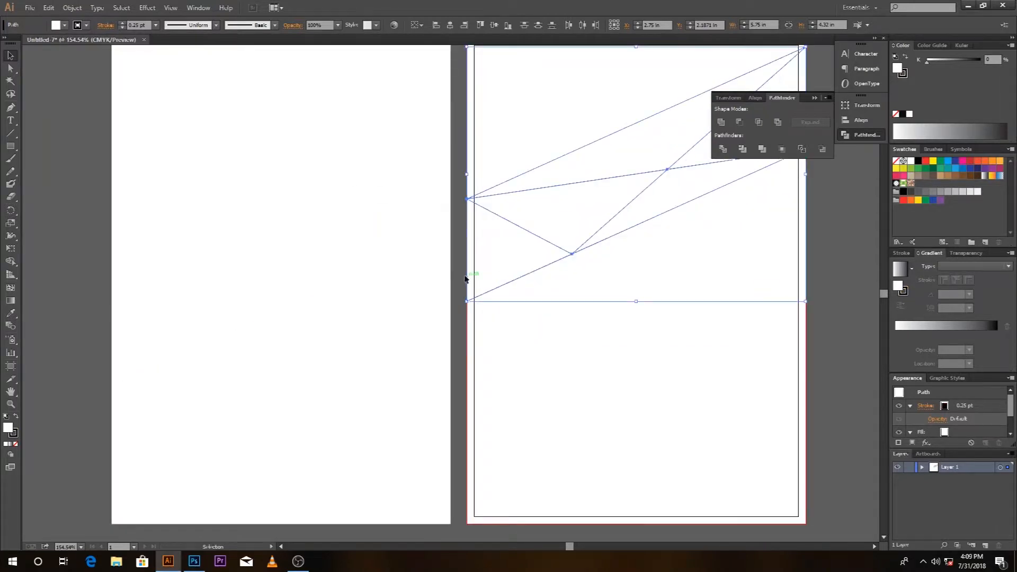
drag(443, 280, 342, 343)
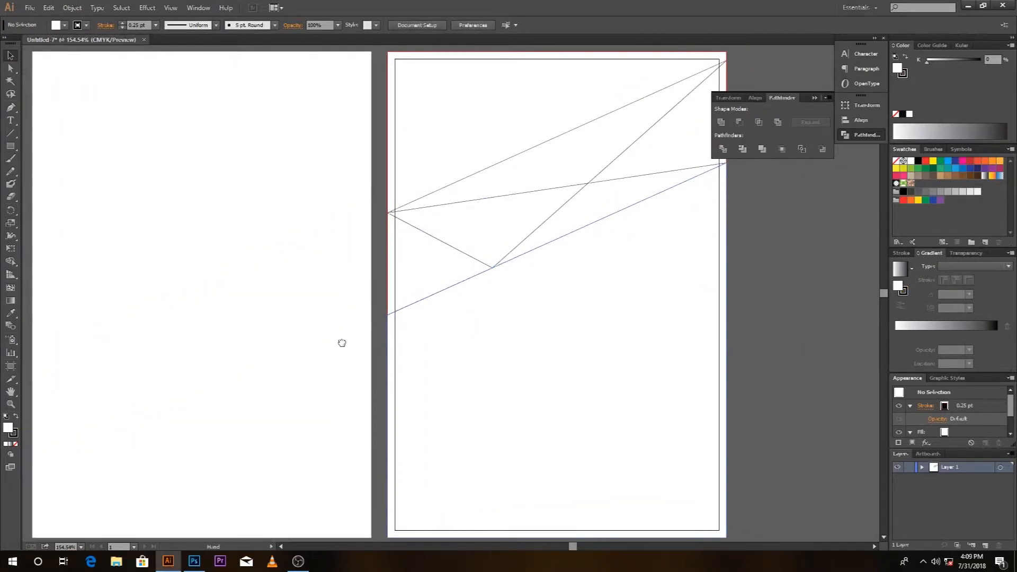
drag(432, 316, 509, 345)
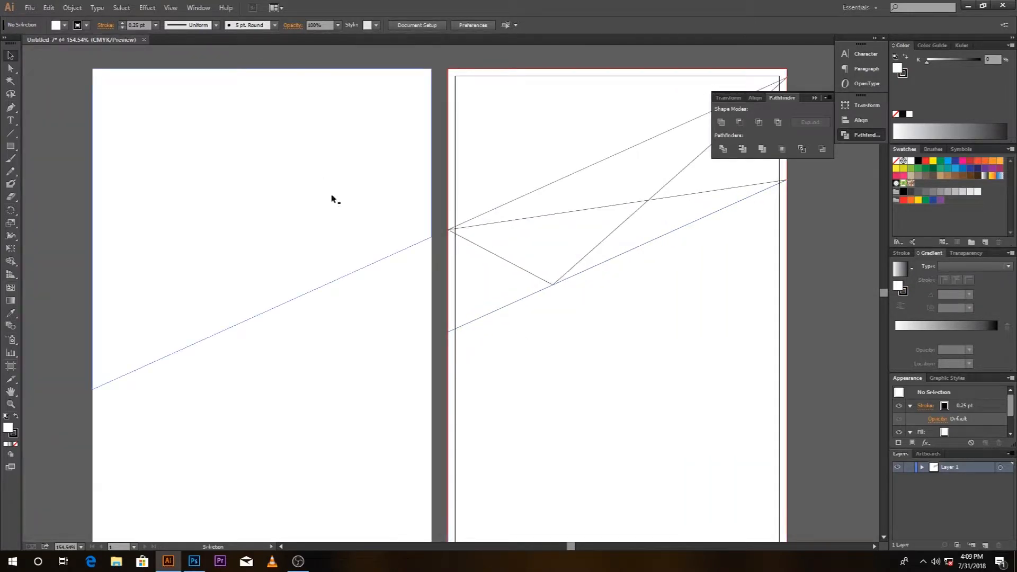
mouse_move(428, 198)
mouse_down()
mouse_move(404, 206)
mouse_move(433, 213)
mouse_up()
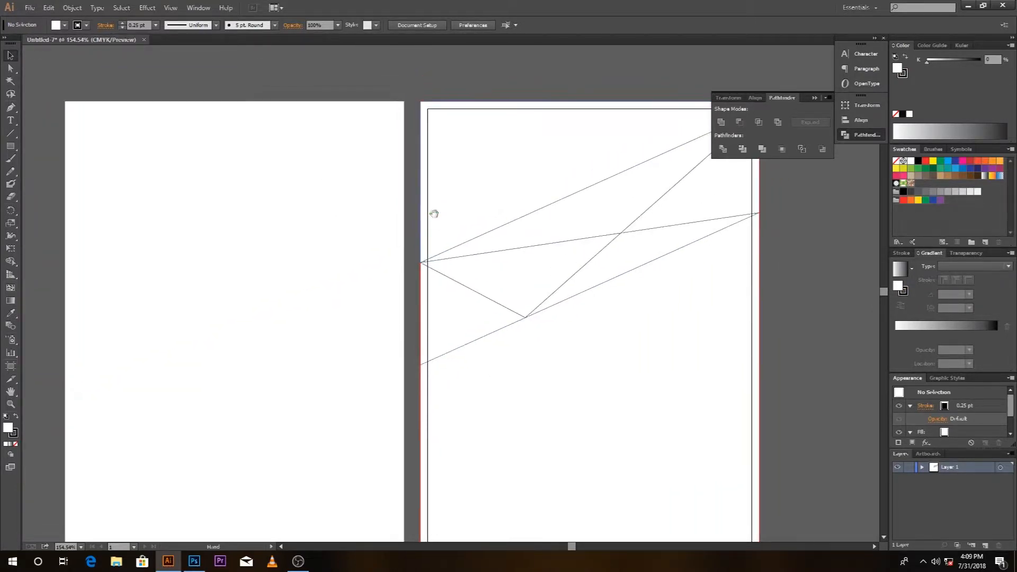
click(10, 133)
drag(244, 101, 384, 304)
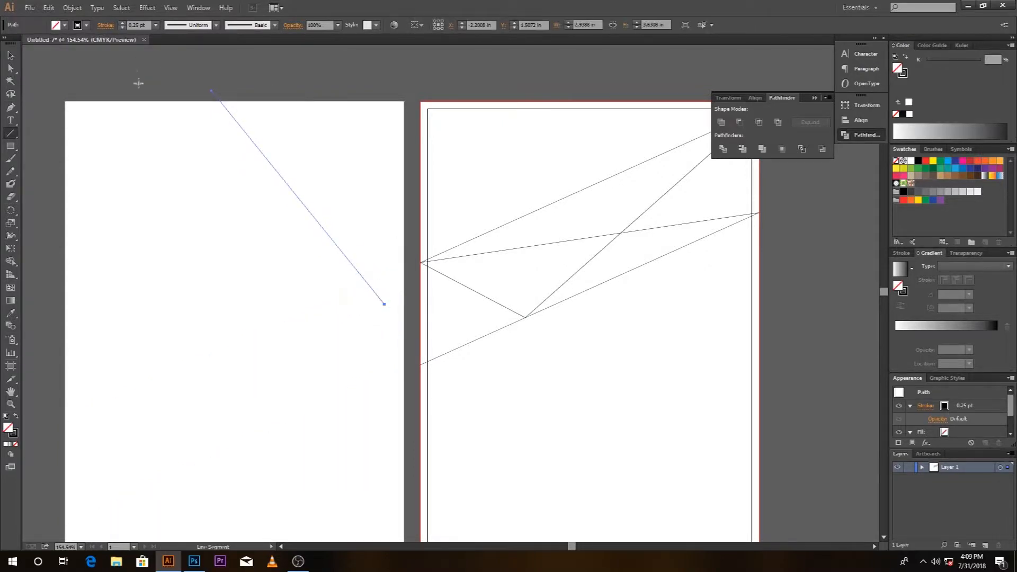
- Divide the left page's upper piece along the new descending line and ungroup the result
click(7, 52)
shift+click(343, 132)
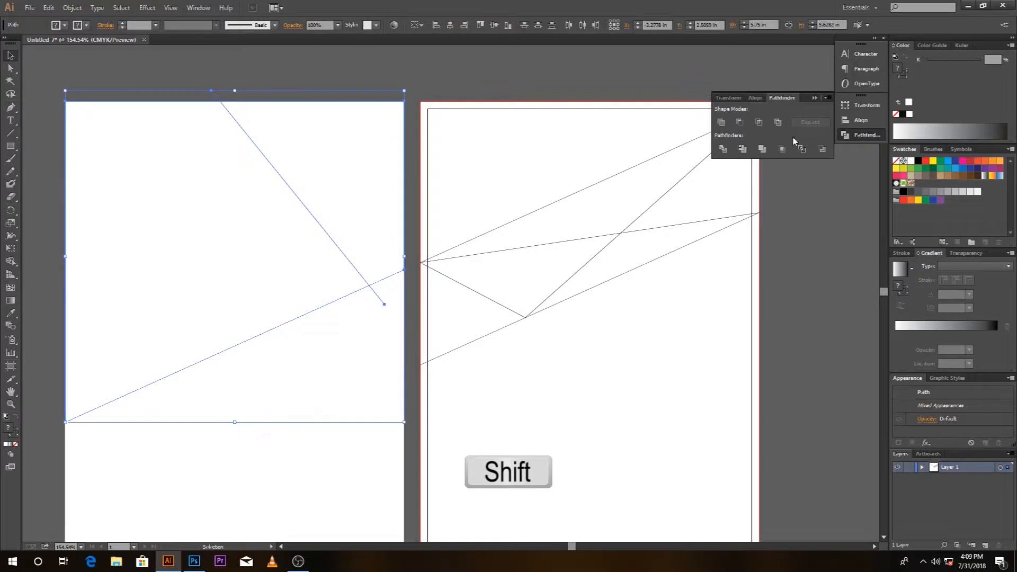
click(722, 149)
right_click(347, 152)
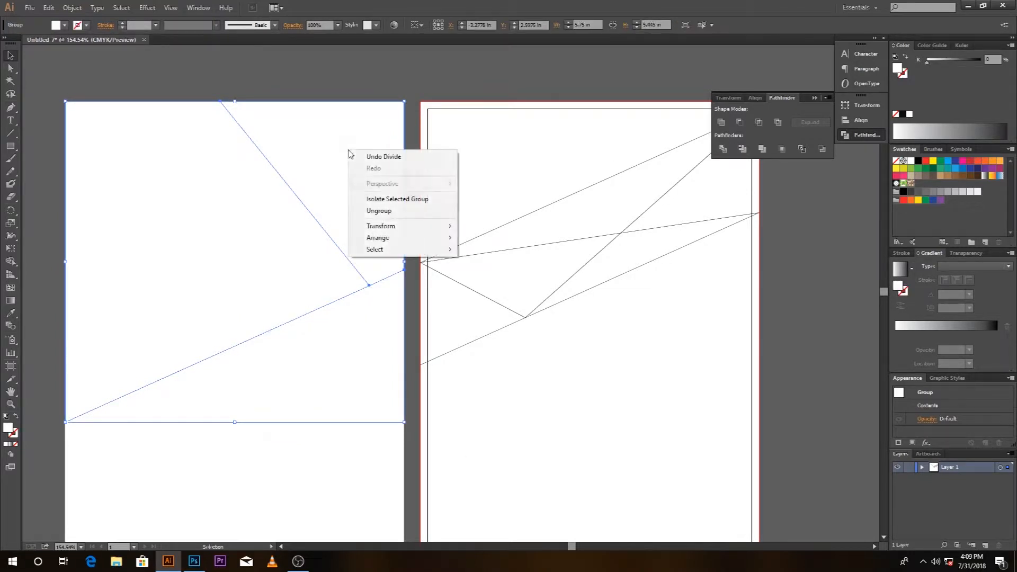
click(374, 209)
click(374, 72)
- Draw a line about 3 in wide and 2.8 in high from just above the left page's lower diagonal past its lower-right corner
key(space)
drag(357, 340, 399, 190)
drag(370, 300, 366, 256)
click(9, 135)
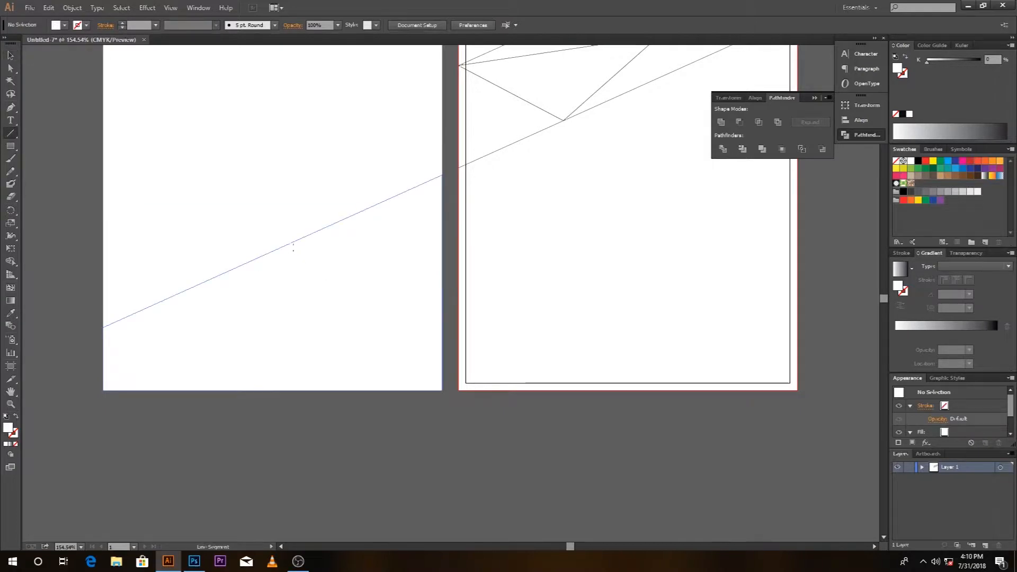
drag(278, 240, 442, 389)
drag(451, 403, 456, 404)
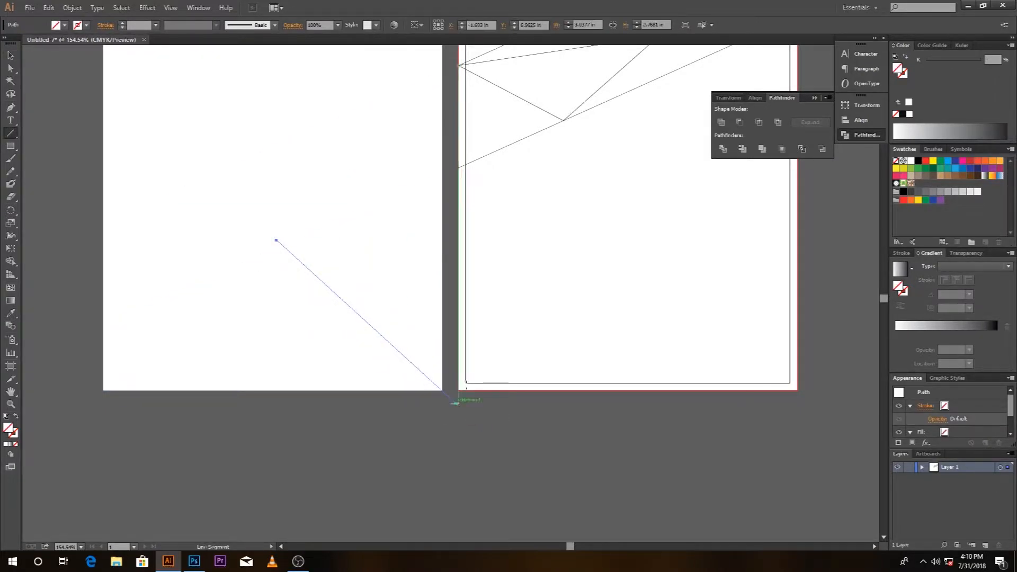
- Divide the left page's lower piece along the line through its corner and ungroup the result
click(10, 55)
shift+click(258, 315)
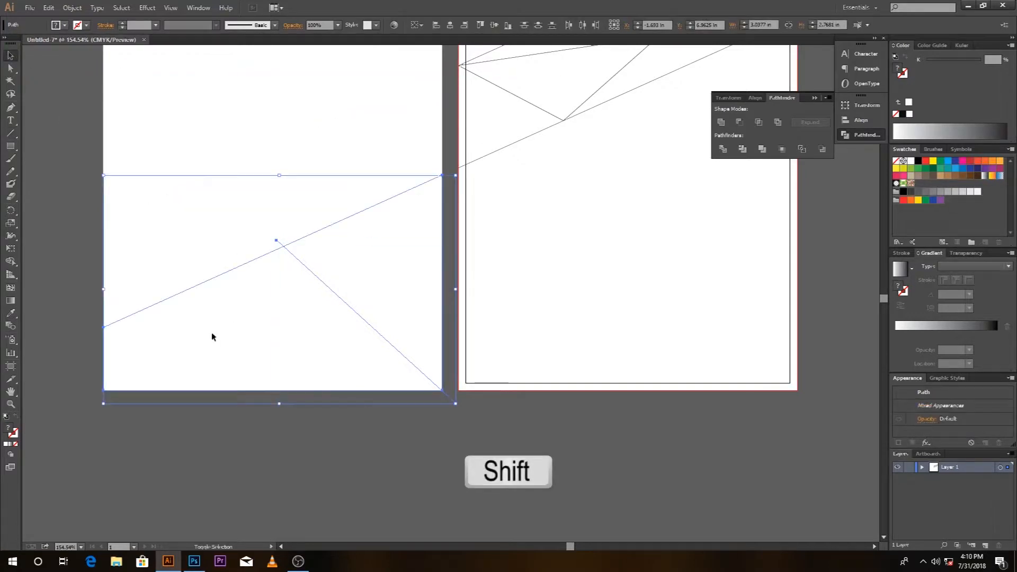
click(722, 149)
right_click(330, 279)
click(372, 340)
click(407, 399)
- Draw a circle about 0.49 in across just below the lower diagonal near the right page's left edge
key(space)
drag(436, 204, 311, 262)
drag(485, 220, 521, 197)
drag(438, 236, 444, 224)
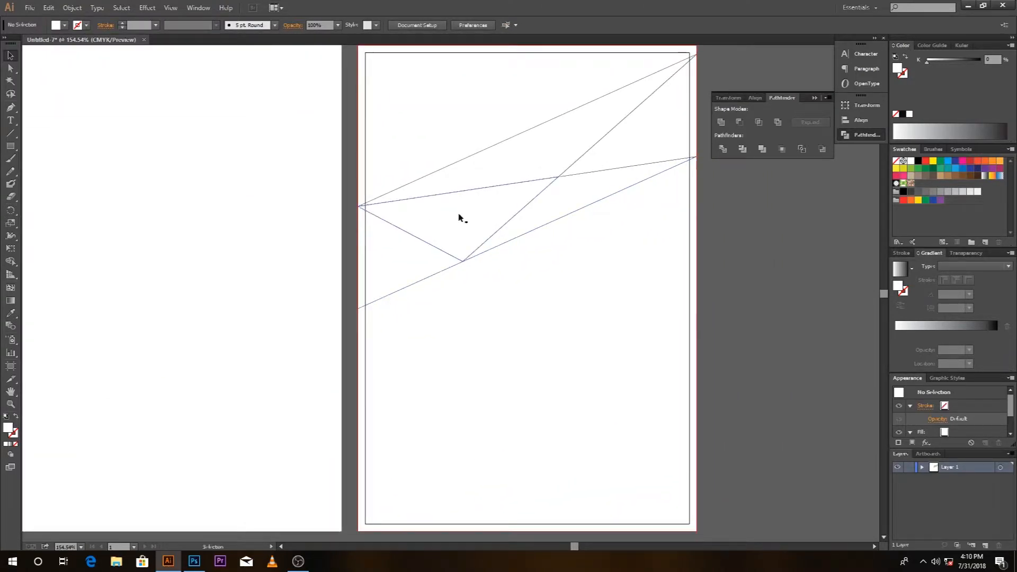
drag(10, 149, 47, 170)
drag(377, 323, 390, 336)
click(11, 55)
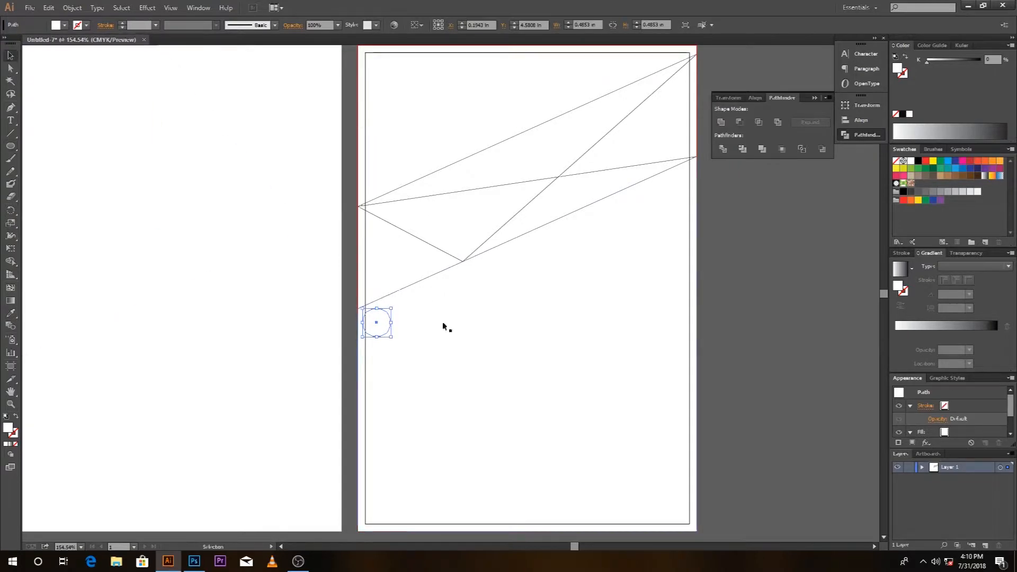
- Give the circle a 0.25 pt stroke and shift it slightly inward, down and away from the page's left edge
click(156, 24)
click(170, 37)
scroll(413, 318, down, 2)
drag(370, 267, 377, 273)
click(734, 316)
drag(420, 331, 439, 292)
drag(393, 228, 393, 231)
click(762, 301)
- Draw a rectangle about 2.08 in wide and 0.42 in high against the right page's right edge, below the diagonal band
drag(590, 204, 503, 215)
key(m)
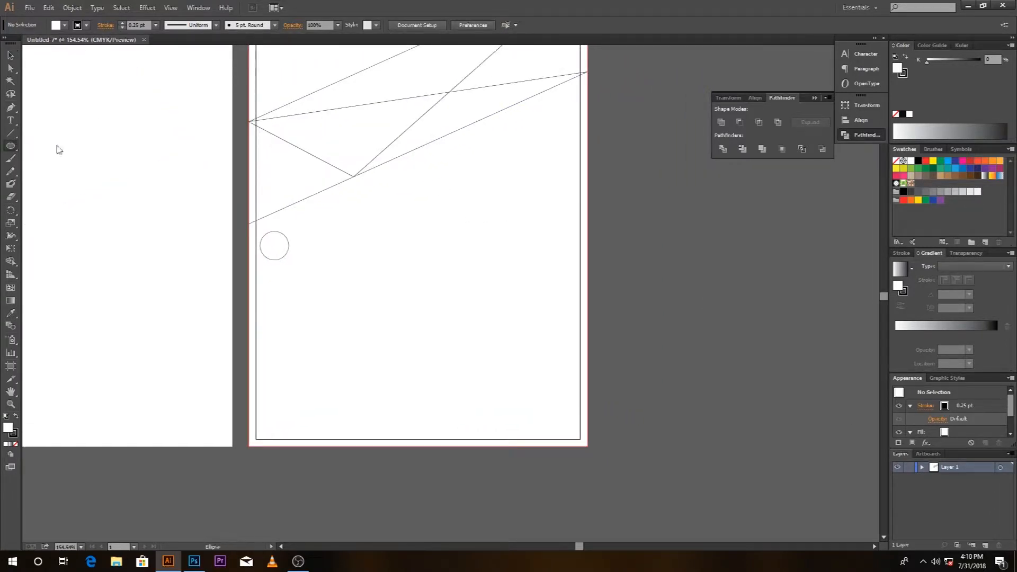
drag(587, 194, 468, 216)
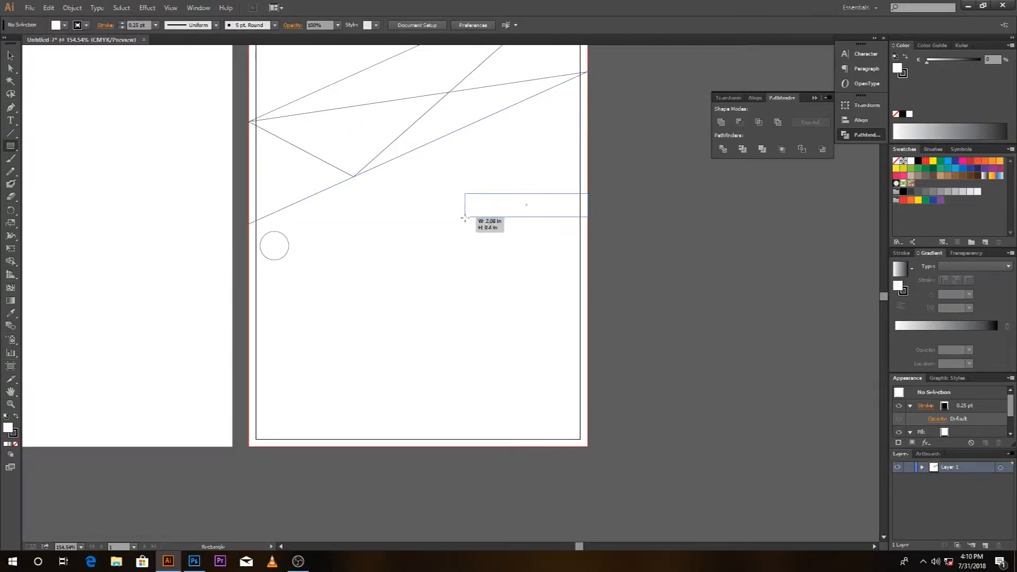
drag(465, 217, 465, 217)
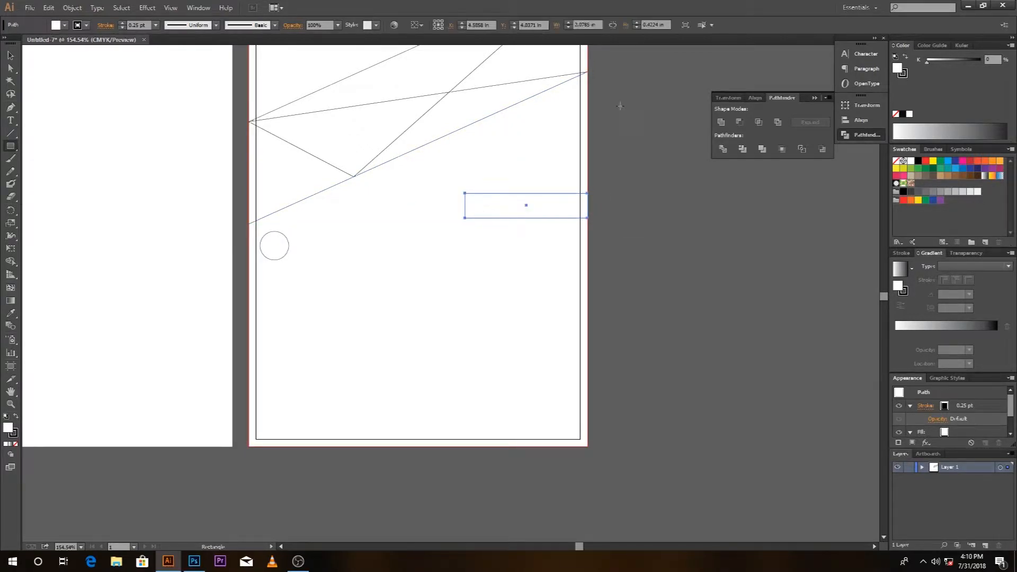
key(v)
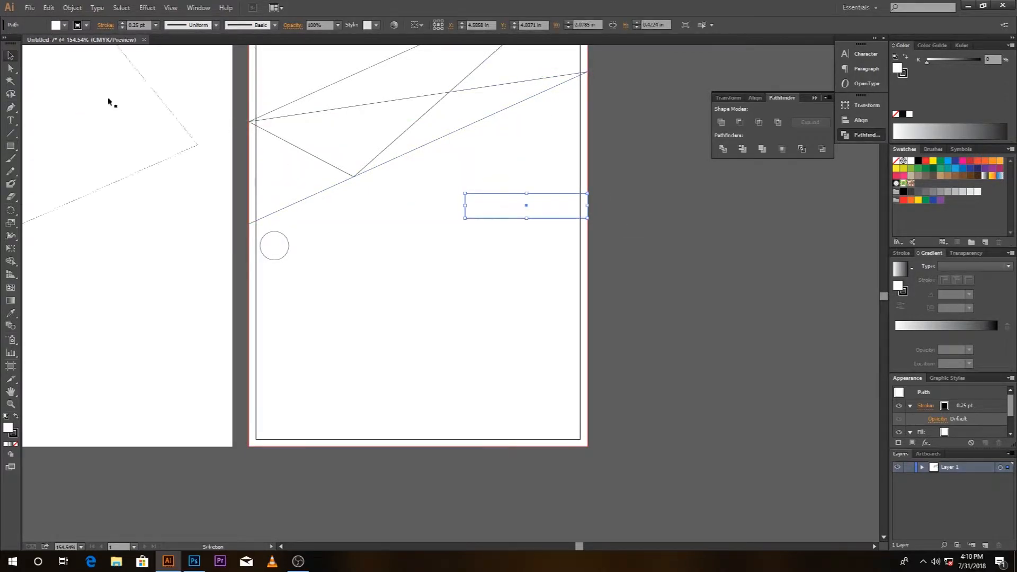
click(677, 250)
- Draw a thin bar about 3.48 in wide and 0.09 in high near the right page's bottom margin, starting under the circle
key(space)
drag(574, 268, 427, 279)
click(10, 146)
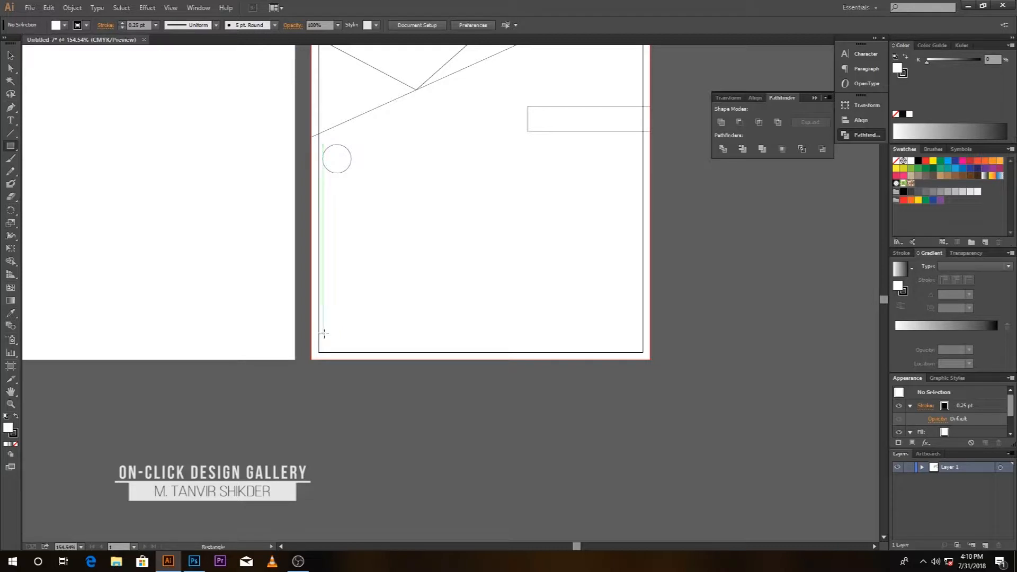
drag(322, 329, 528, 333)
click(10, 55)
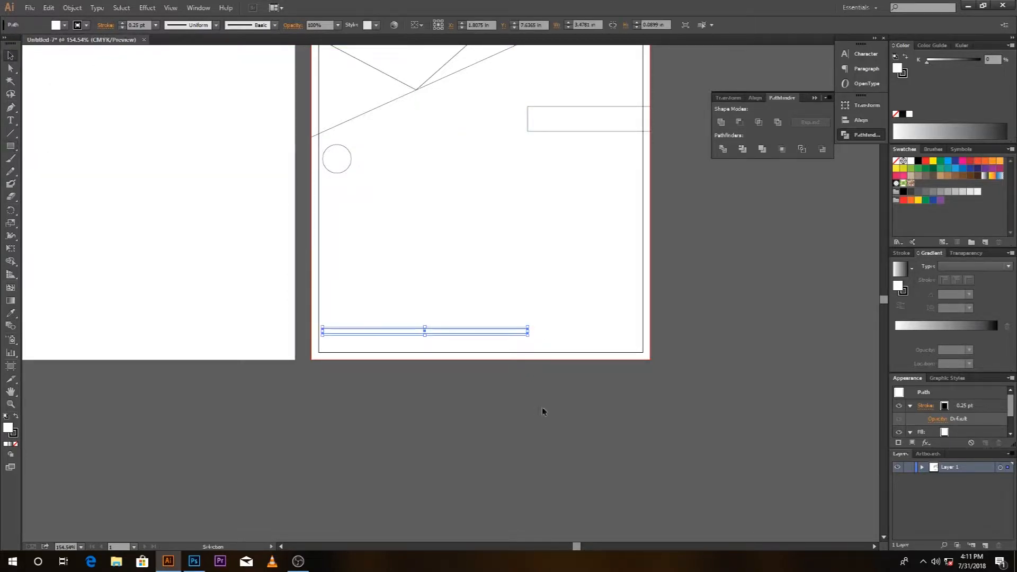
click(625, 339)
- Collapse the Pathfinder options and open text.ai from the icon folder in On-click design gallery
drag(621, 223, 629, 328)
key(ctrl+minus)
key(ctrl+minus)
key(ctrl+minus)
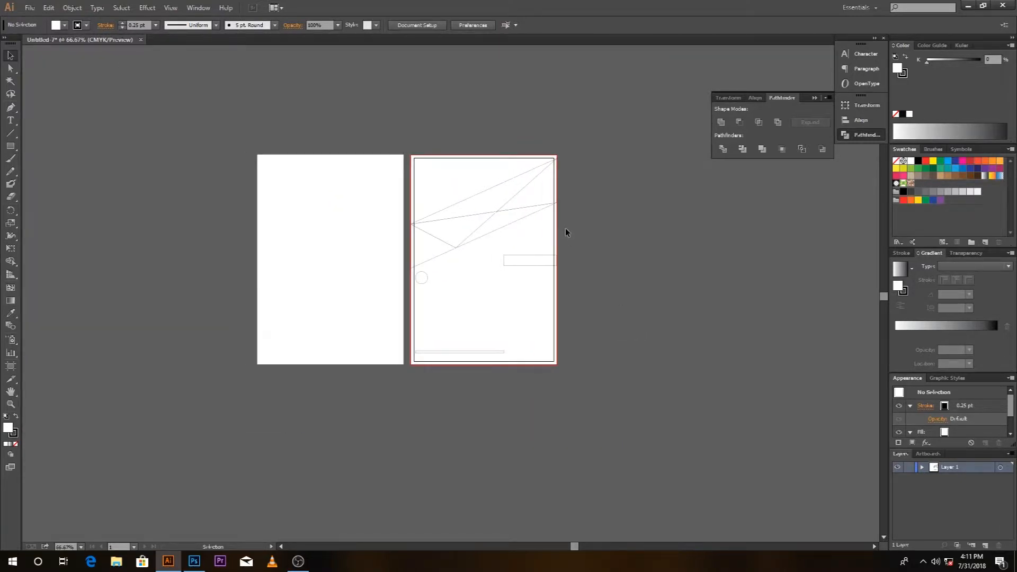
click(814, 97)
click(27, 7)
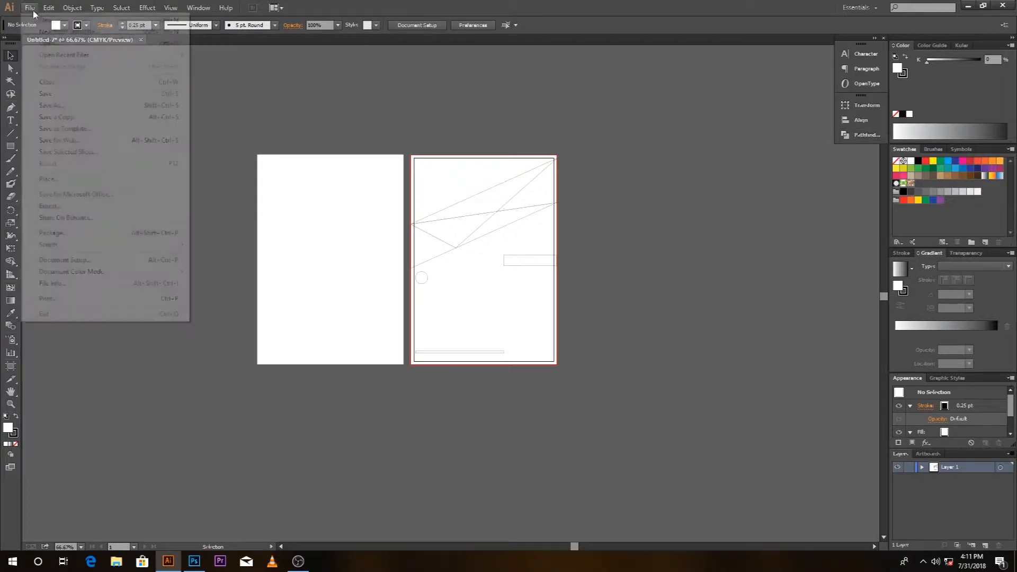
click(75, 43)
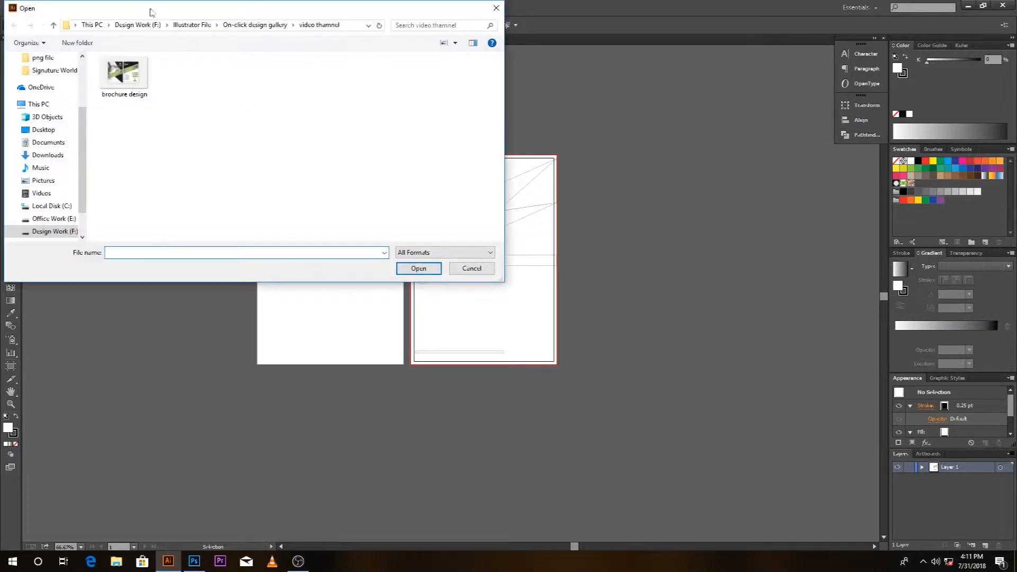
click(255, 25)
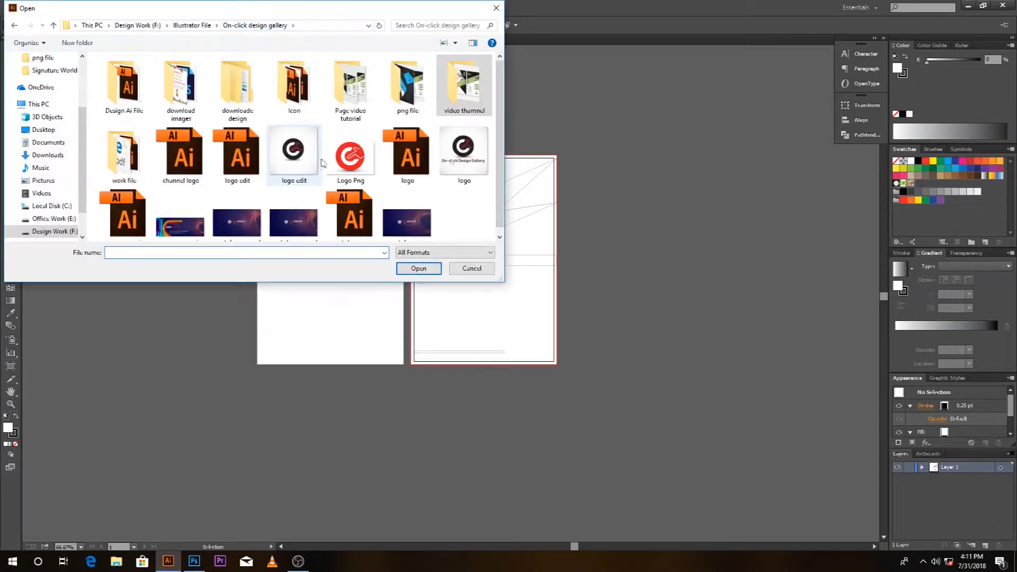
double_click(294, 85)
click(117, 107)
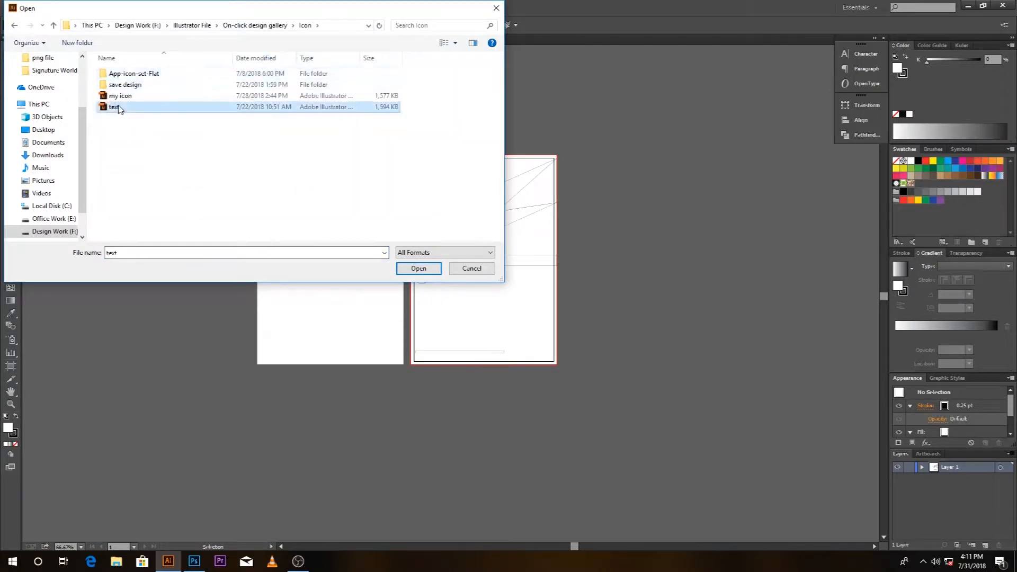
click(418, 269)
drag(513, 277, 544, 299)
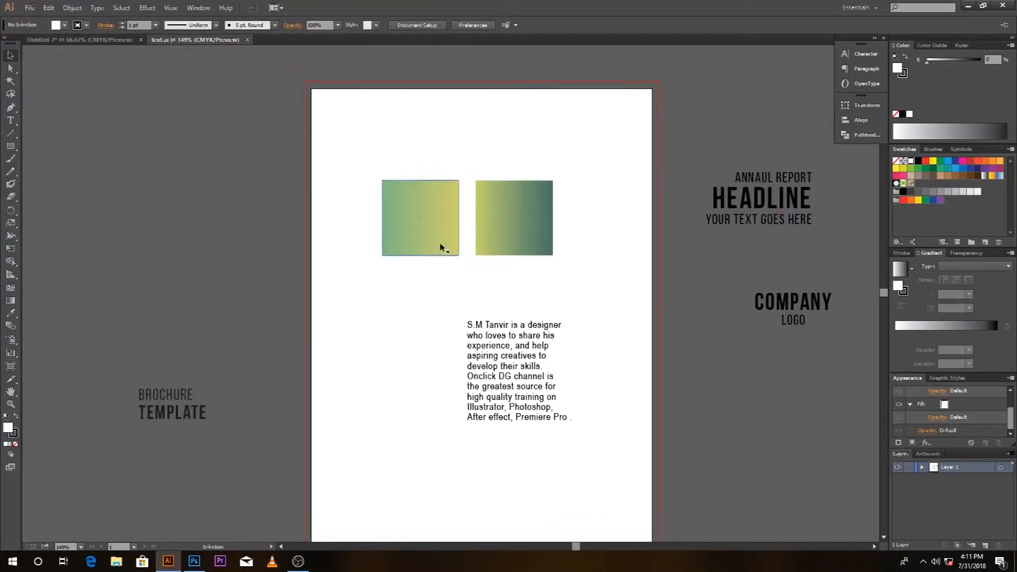
- Copy the two gradient squares from text.ai into the Untitled-7 document and place them above the two pages
click(417, 218)
drag(245, 160, 609, 233)
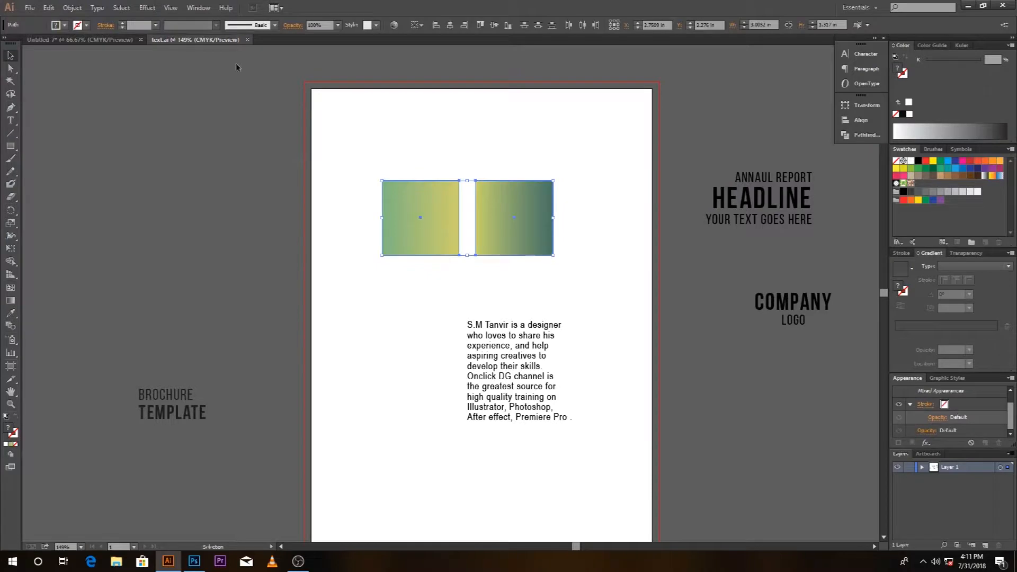
click(48, 8)
click(58, 62)
click(79, 40)
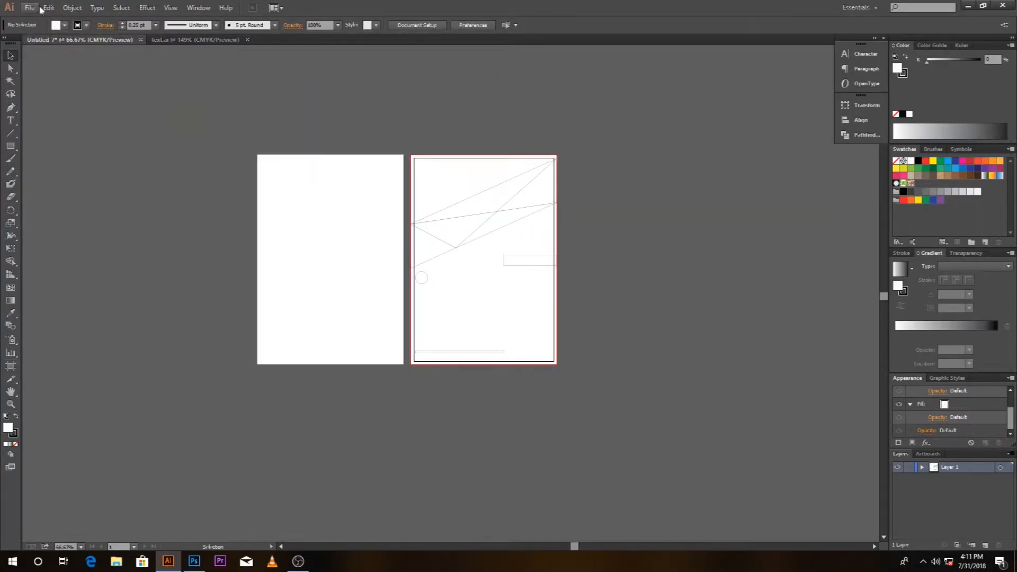
click(46, 8)
click(100, 69)
drag(469, 304, 446, 118)
click(636, 219)
- Fill the triangle at the band's left end with the yellow-to-dark-green gradient sampled from the second square
key(ctrl+space)
drag(339, 120, 686, 309)
key(space)
drag(583, 252, 767, 292)
click(431, 415)
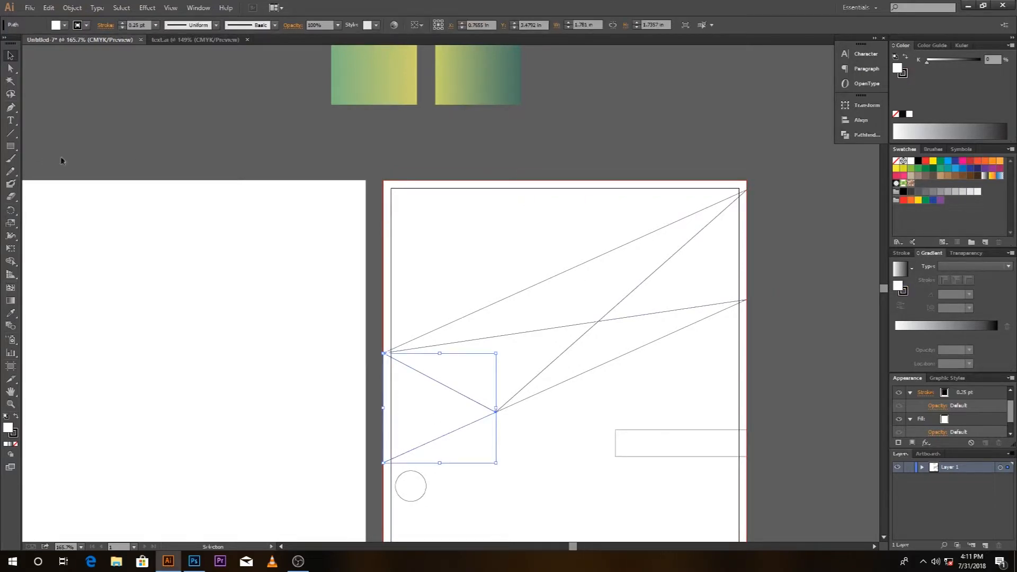
click(10, 312)
click(474, 83)
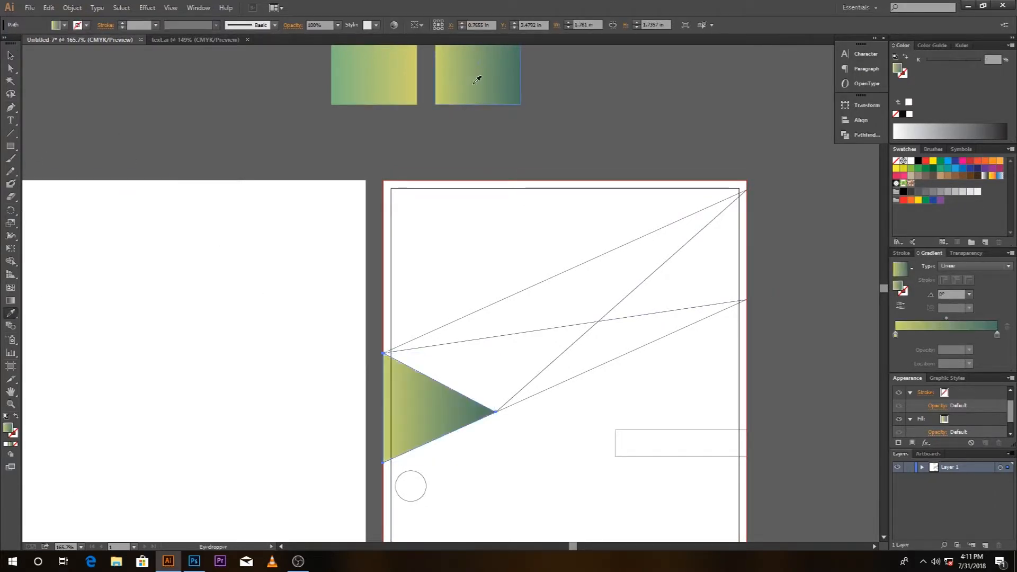
click(9, 56)
click(205, 117)
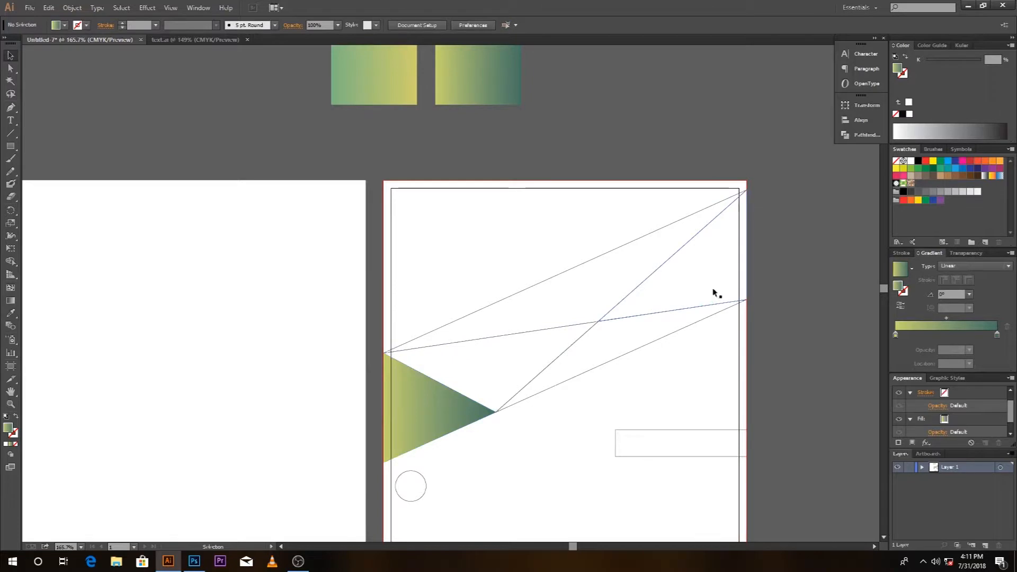
- Fill the long upper triangle of the band with the green-to-yellow gradient sampled from the first square
click(506, 320)
click(11, 313)
click(369, 80)
click(10, 56)
click(227, 129)
- Fill the triangle between the left-end piece and the long upper piece with the first square's green-to-yellow gradient
click(540, 357)
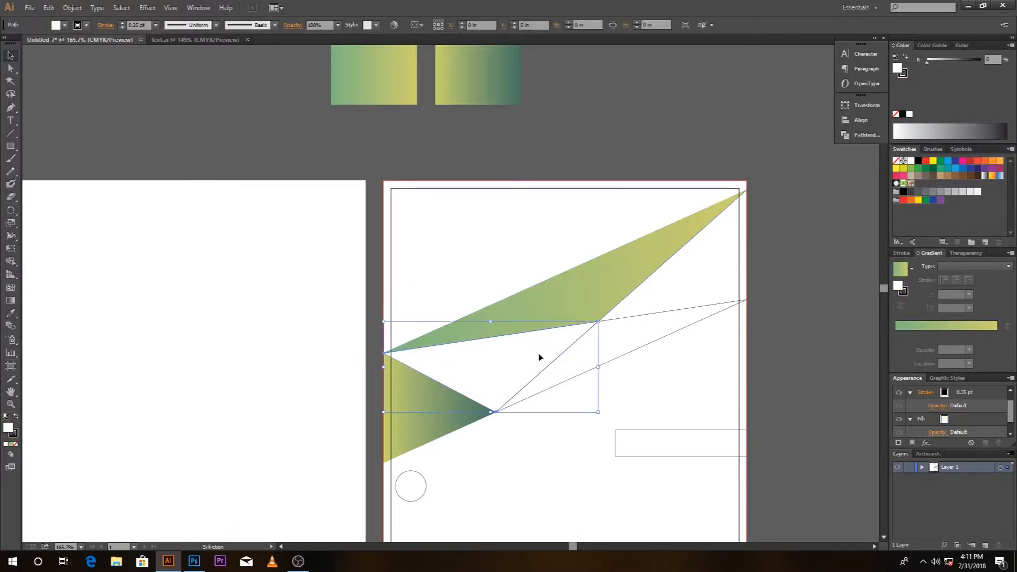
click(11, 313)
click(399, 79)
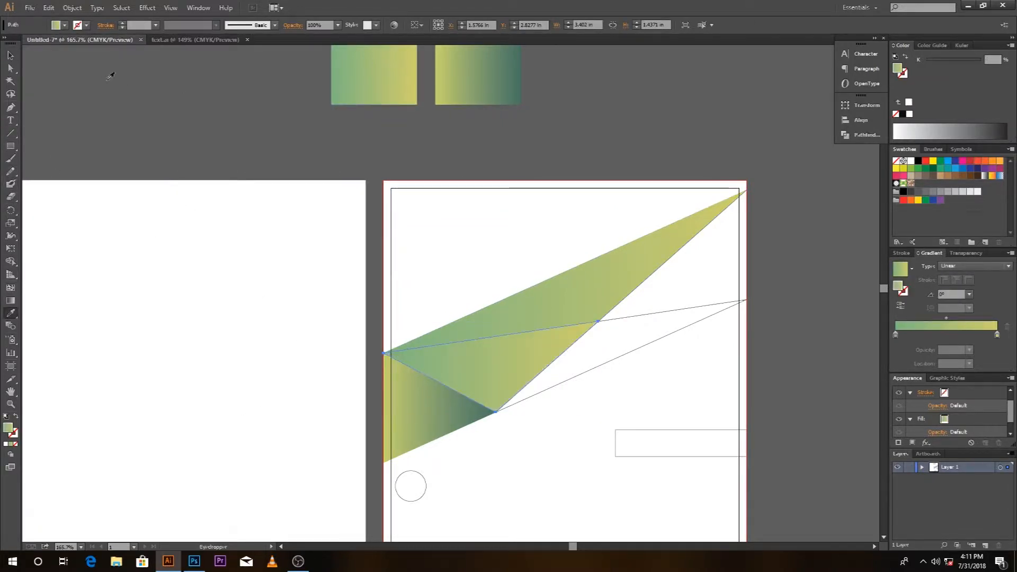
click(10, 56)
- Fill the triangle at the band's right end with the second square's yellow-to-dark-green gradient
click(645, 327)
click(663, 295)
click(11, 313)
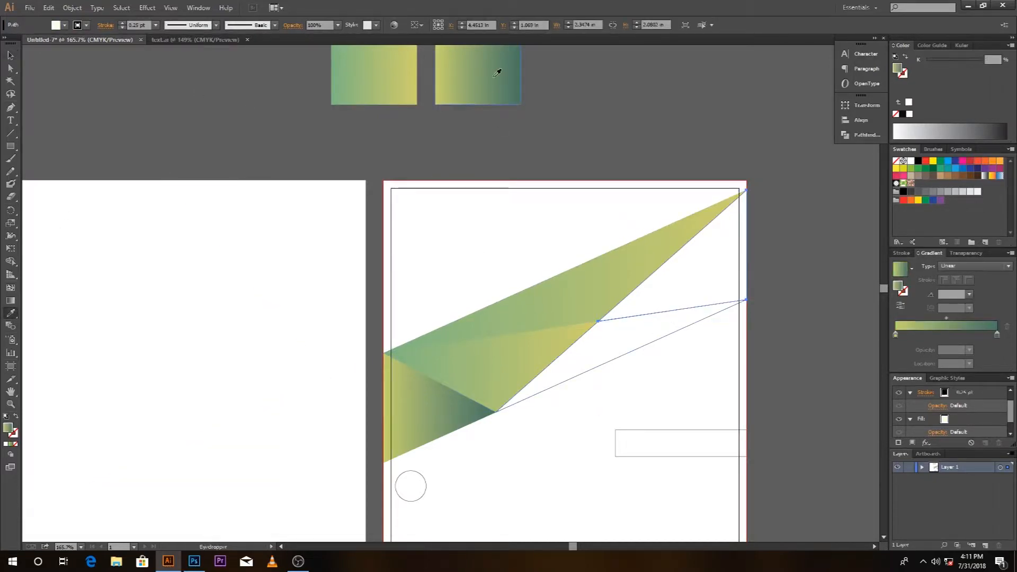
click(495, 73)
click(10, 56)
- Fill the remaining narrow triangle along the band's lower edge with the second square's yellow-to-dark-green gradient
click(617, 345)
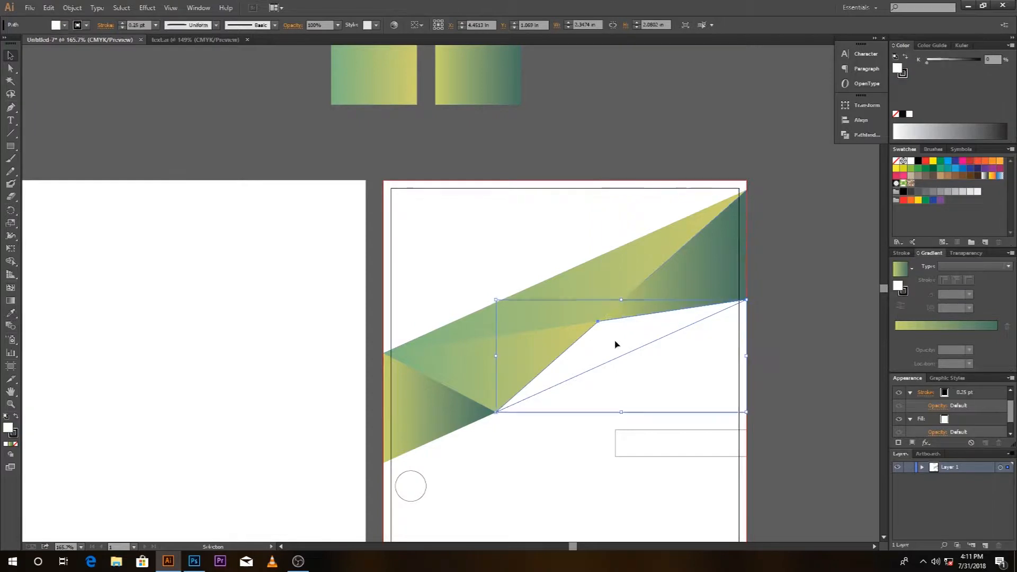
click(11, 313)
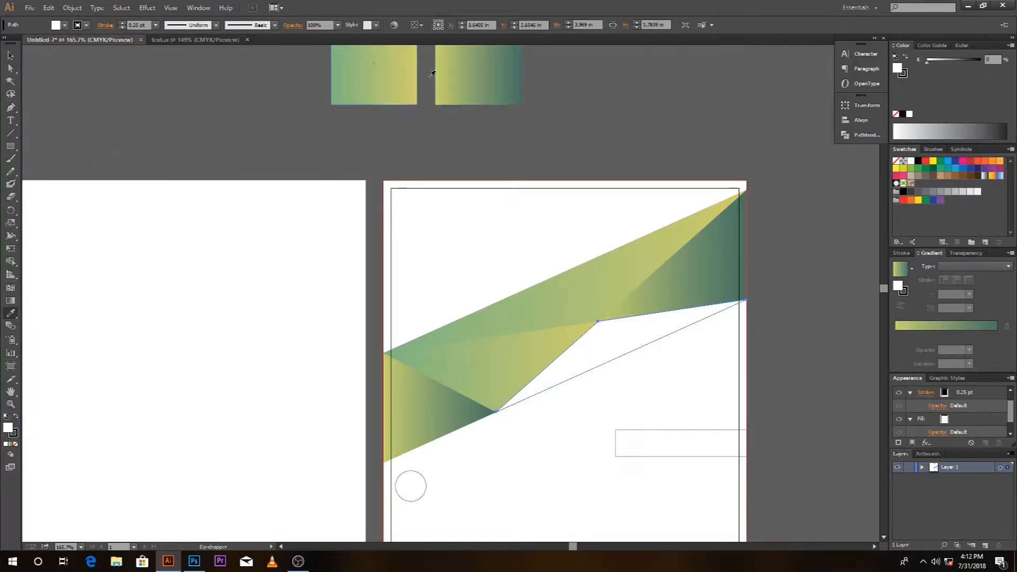
click(469, 72)
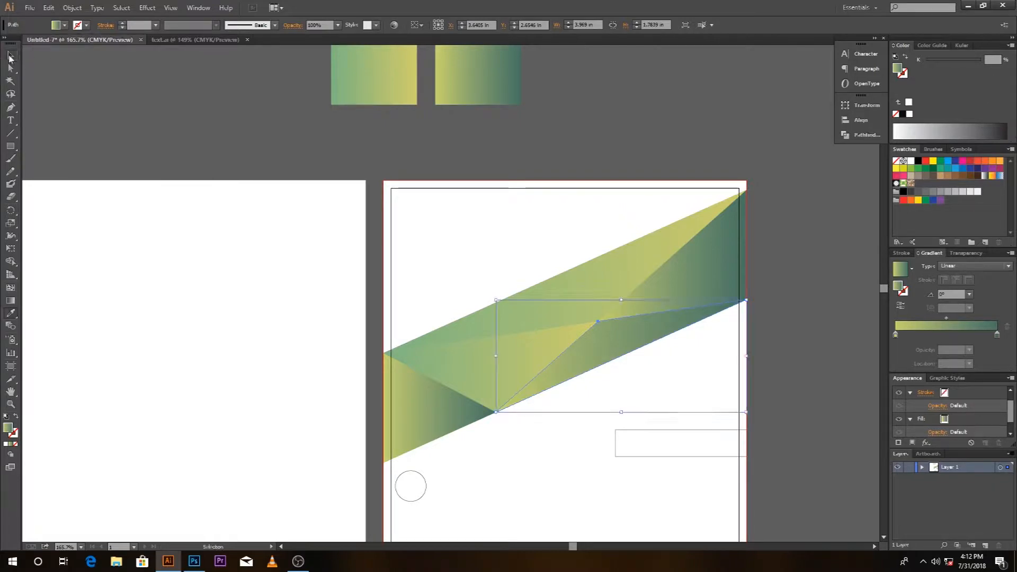
click(9, 56)
click(259, 141)
- Redirect the right-end triangle's gradient diagonally upward to the right, at an angle of about 37°
drag(673, 284, 664, 212)
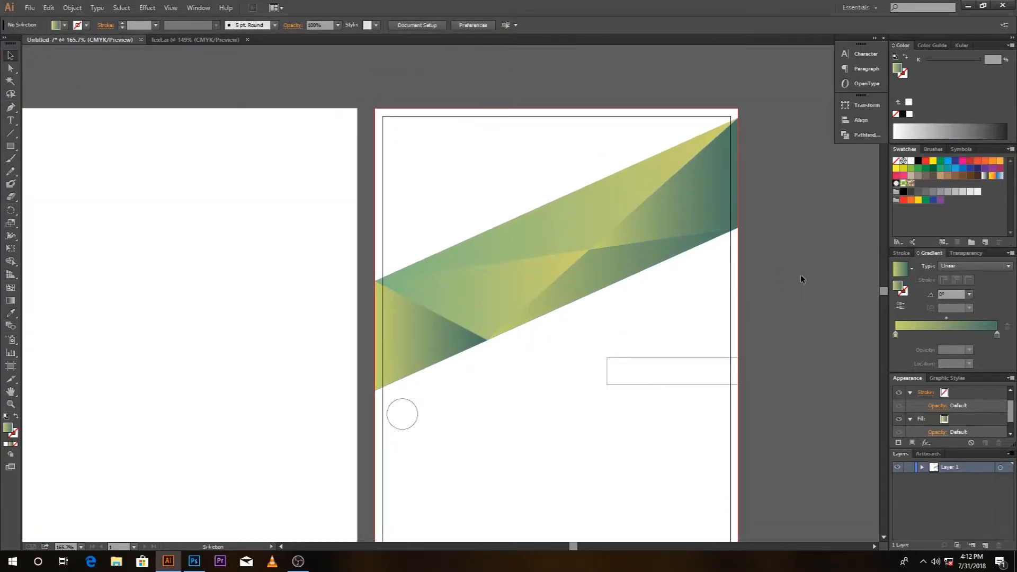
drag(619, 295, 614, 284)
drag(302, 227, 818, 373)
drag(407, 311, 515, 335)
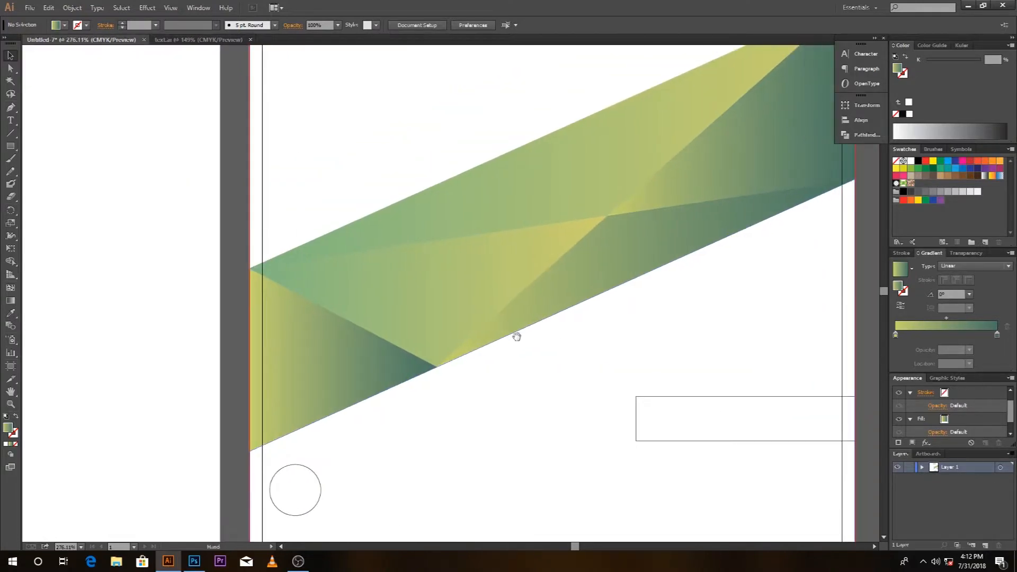
drag(546, 295, 508, 331)
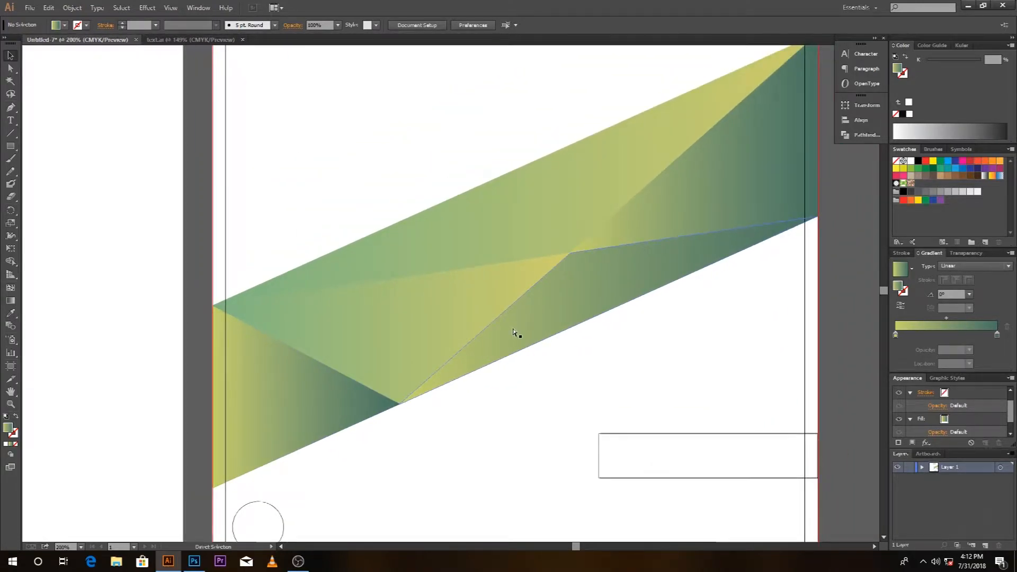
key(ctrl+minus)
key(ctrl+minus)
click(635, 224)
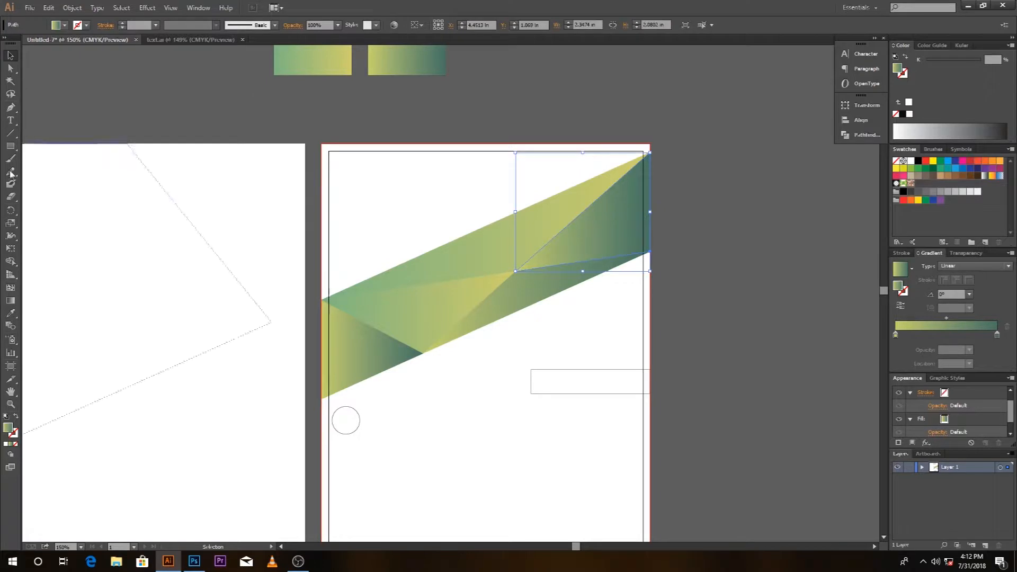
click(11, 300)
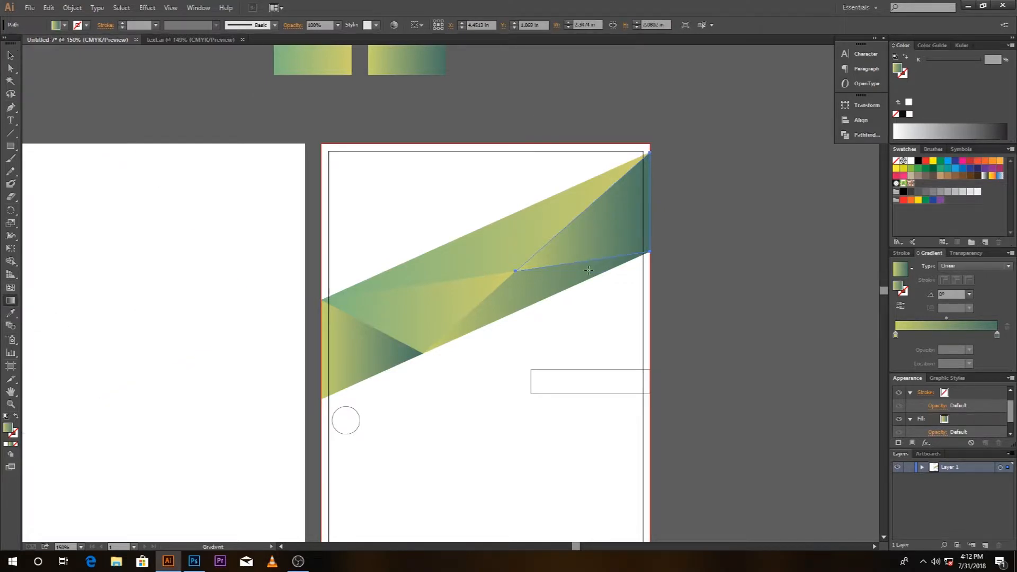
drag(544, 270, 667, 179)
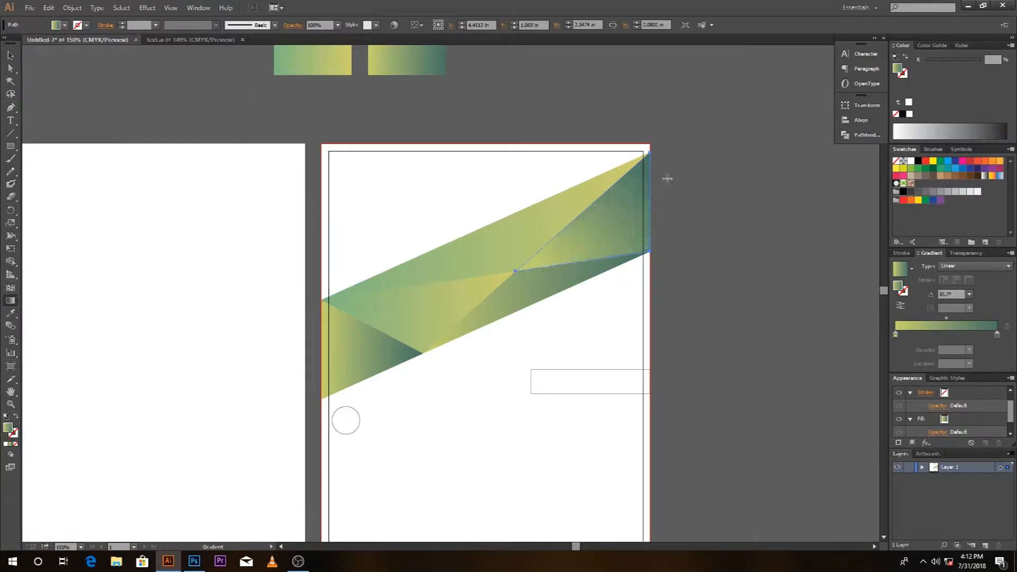
click(11, 55)
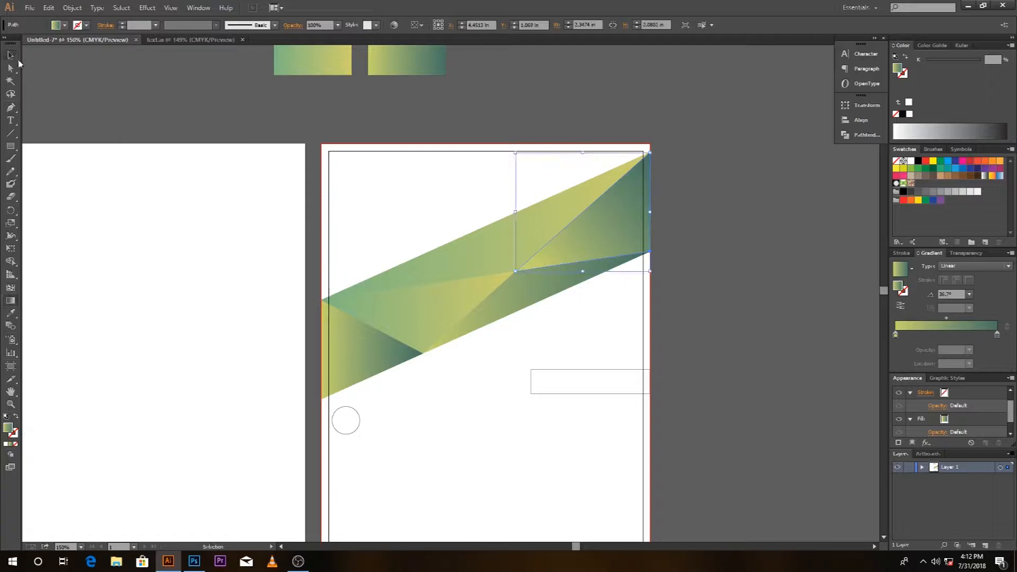
- Redirect the narrow lower triangle's gradient from its left tip diagonally past the page's right edge, at about 31°
scroll(685, 263, down, 2)
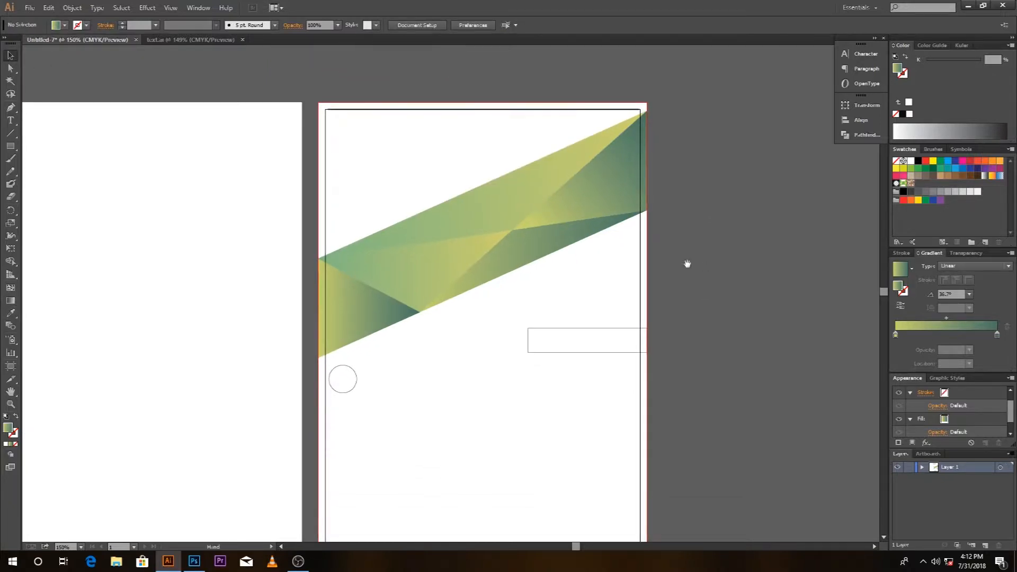
click(523, 237)
click(11, 301)
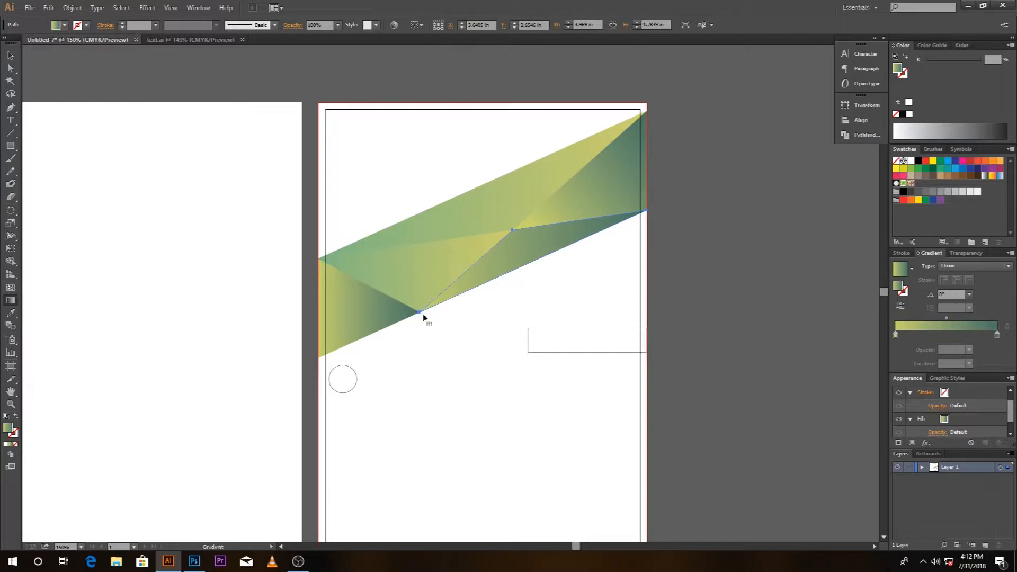
drag(417, 317, 579, 229)
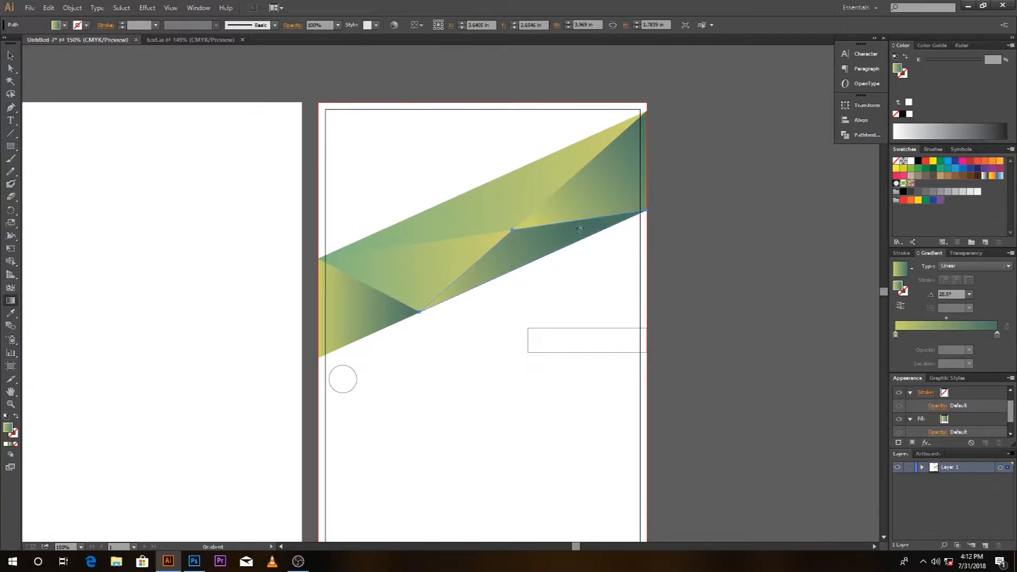
drag(418, 312, 691, 154)
click(11, 55)
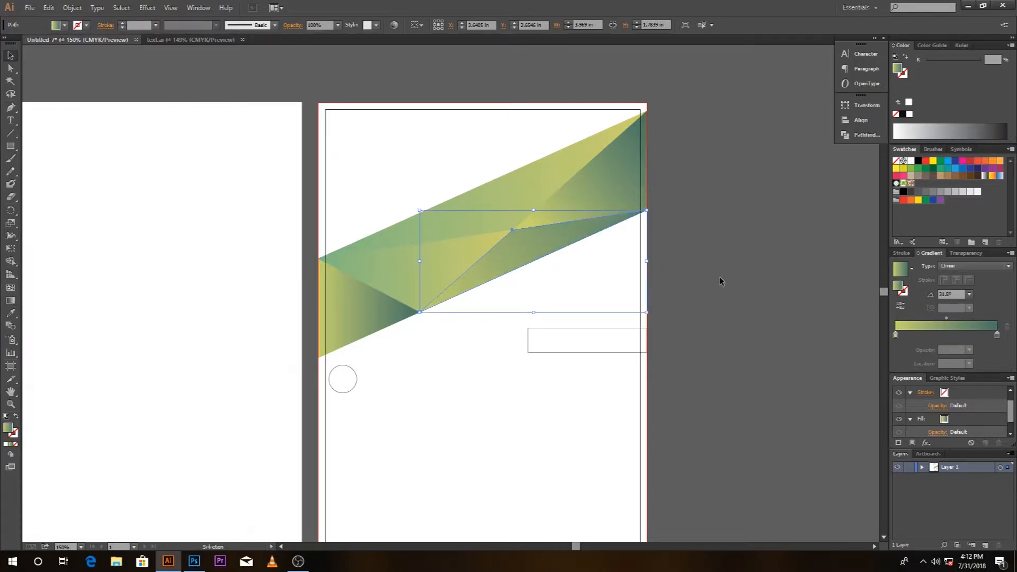
click(508, 297)
drag(484, 313, 583, 295)
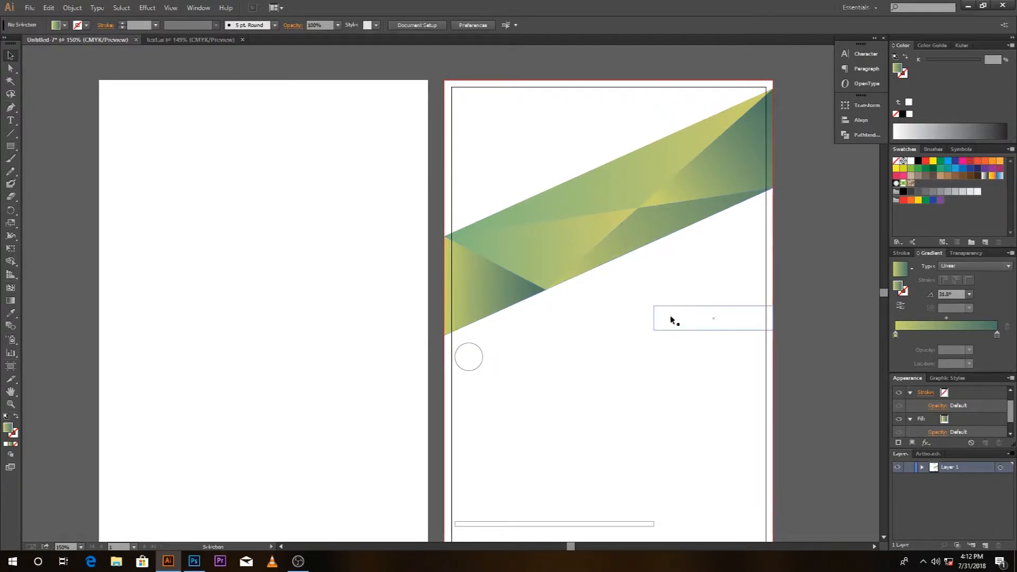
- Redirect the middle triangle's gradient from its left tip slightly downward to the right
click(549, 252)
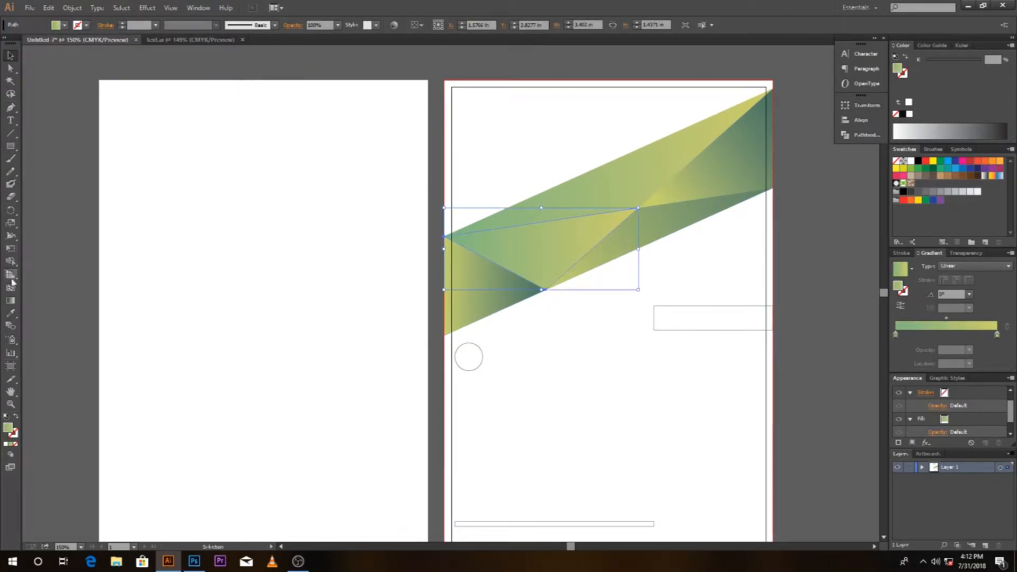
click(10, 301)
drag(614, 255, 365, 204)
drag(444, 236, 575, 253)
click(10, 55)
click(600, 351)
- Redirect the left-end triangle's gradient diagonally up to the left, at an angle of about 142°
key(space)
drag(560, 362, 590, 327)
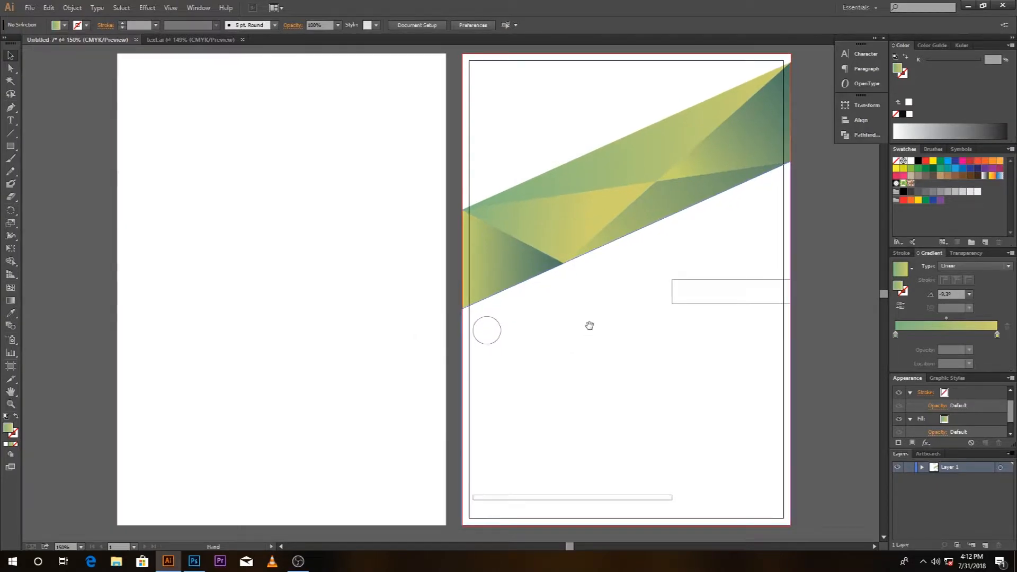
click(503, 266)
click(11, 301)
drag(545, 286, 444, 209)
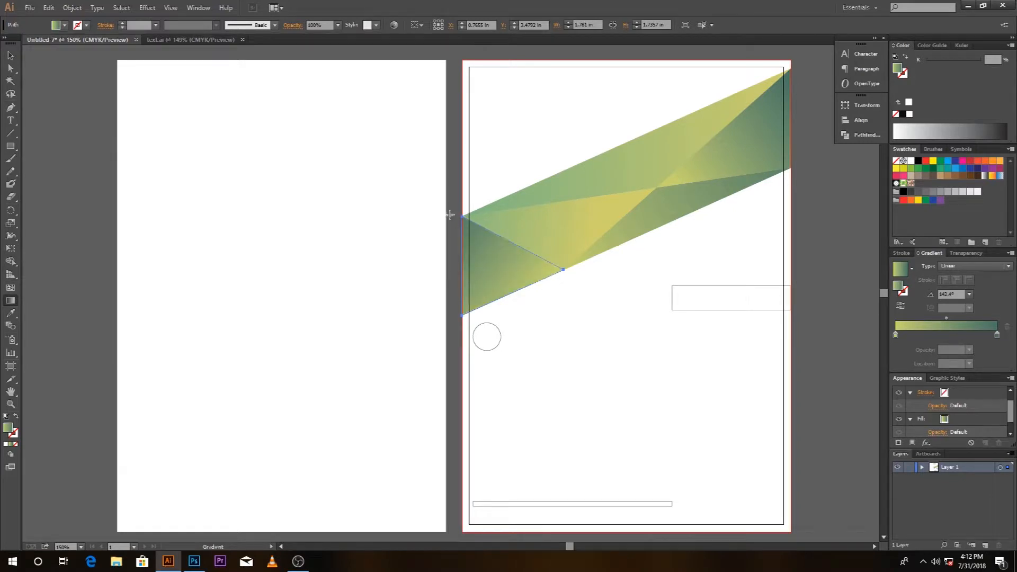
click(11, 54)
click(324, 252)
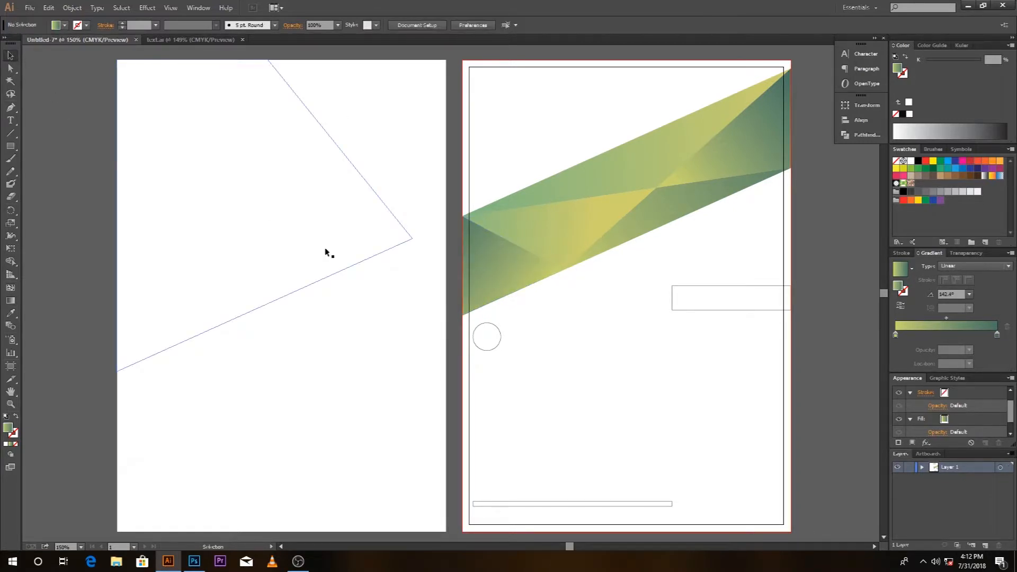
- Redirect the left-end triangle's gradient almost straight upward, at an angle of about 101°
click(524, 281)
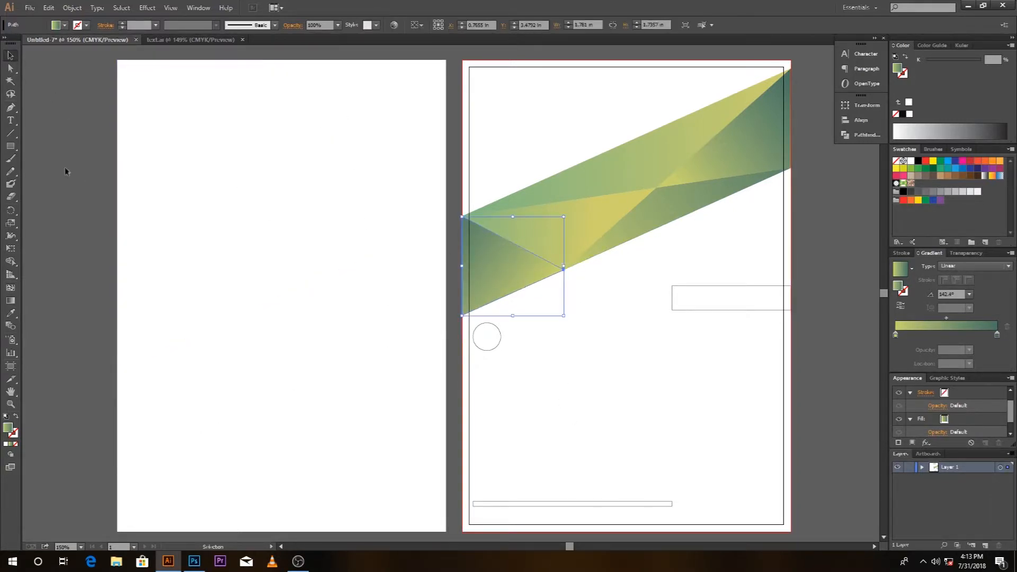
click(10, 300)
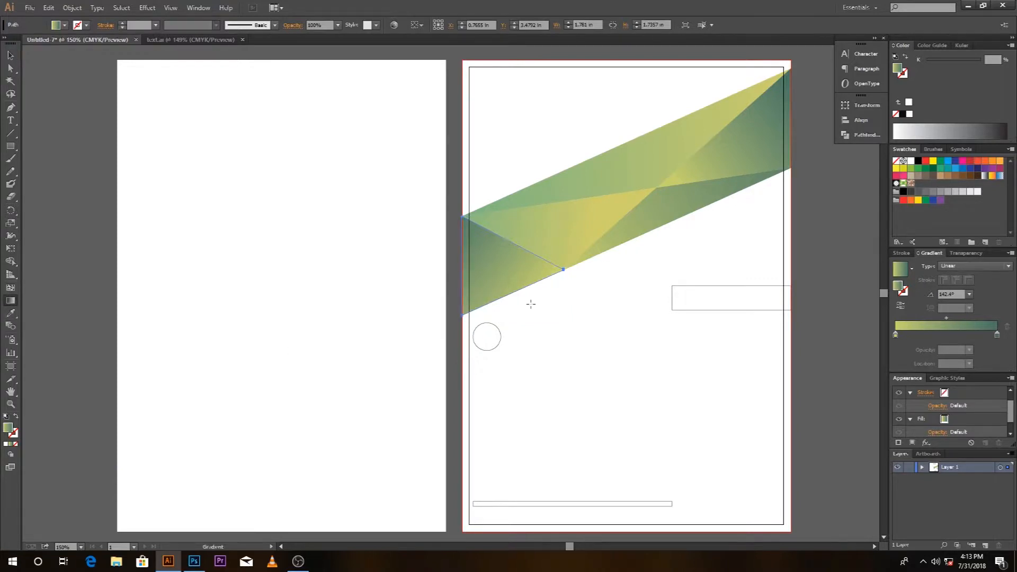
drag(440, 250, 440, 250)
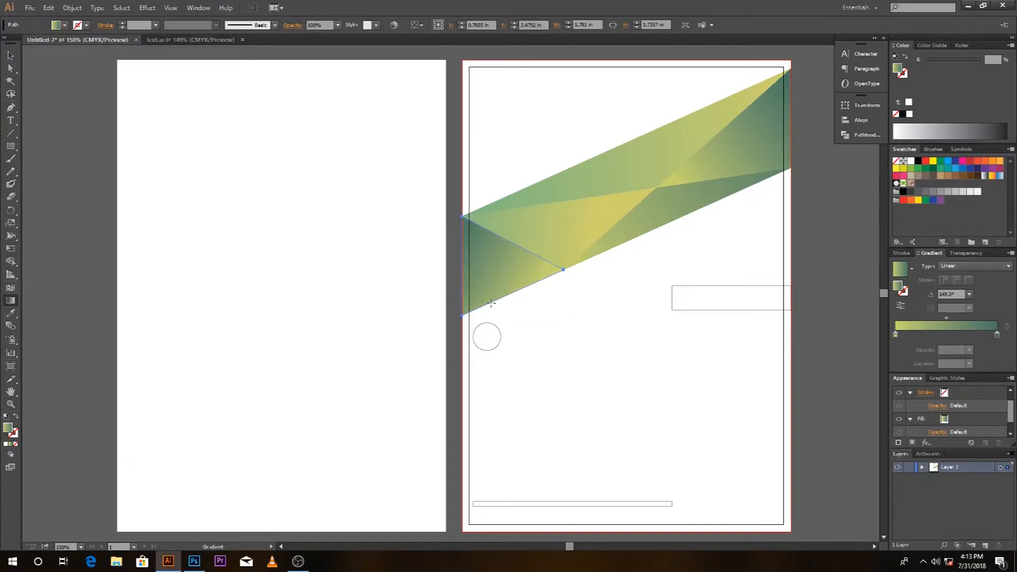
drag(469, 187, 469, 187)
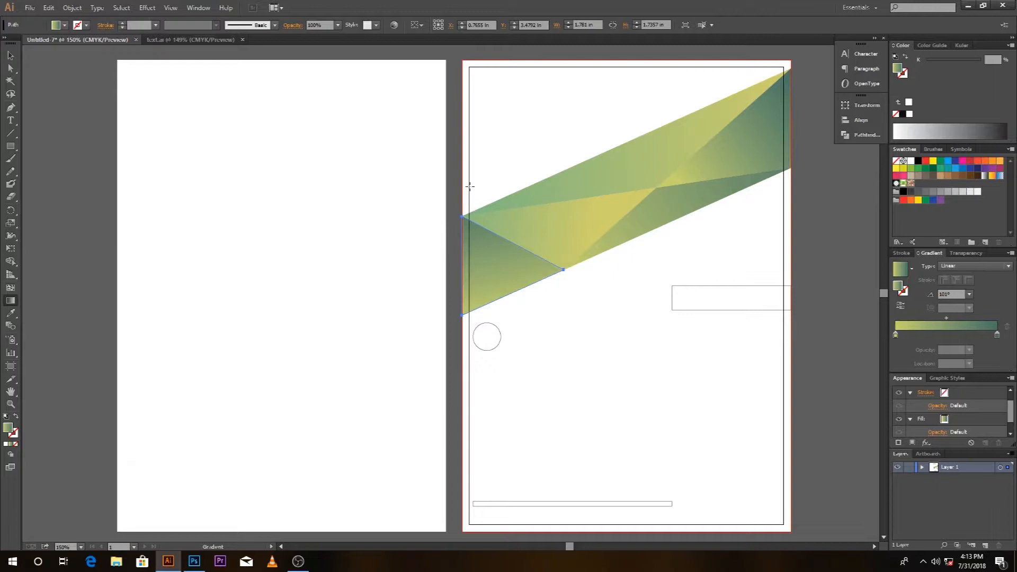
click(11, 55)
click(78, 279)
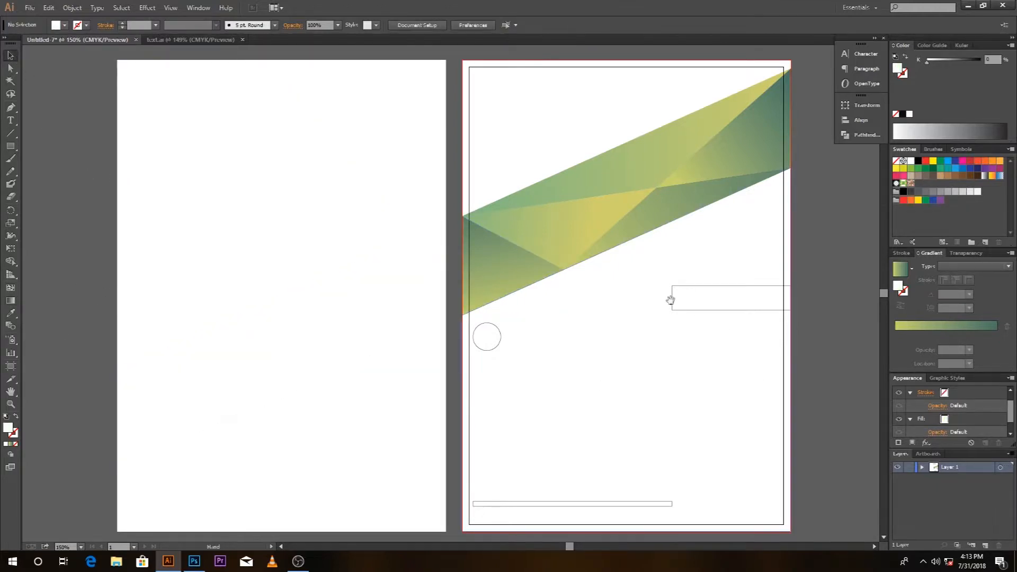
- Add a 1 pt yellow stroke to the band's middle triangle and the narrow lower triangle
drag(670, 300, 592, 361)
scroll(598, 263, down, 2)
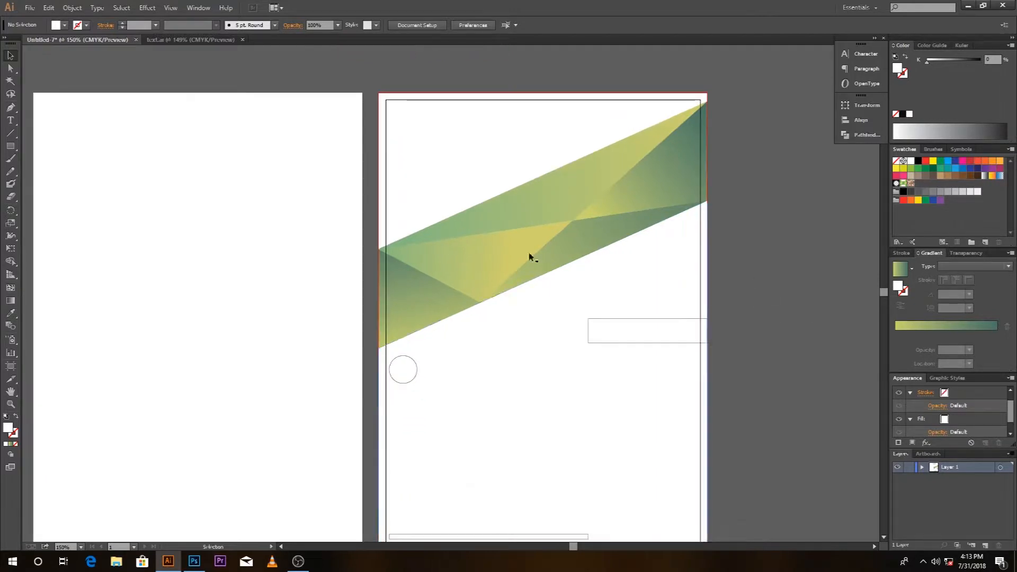
shift+click(461, 268)
shift+click(580, 254)
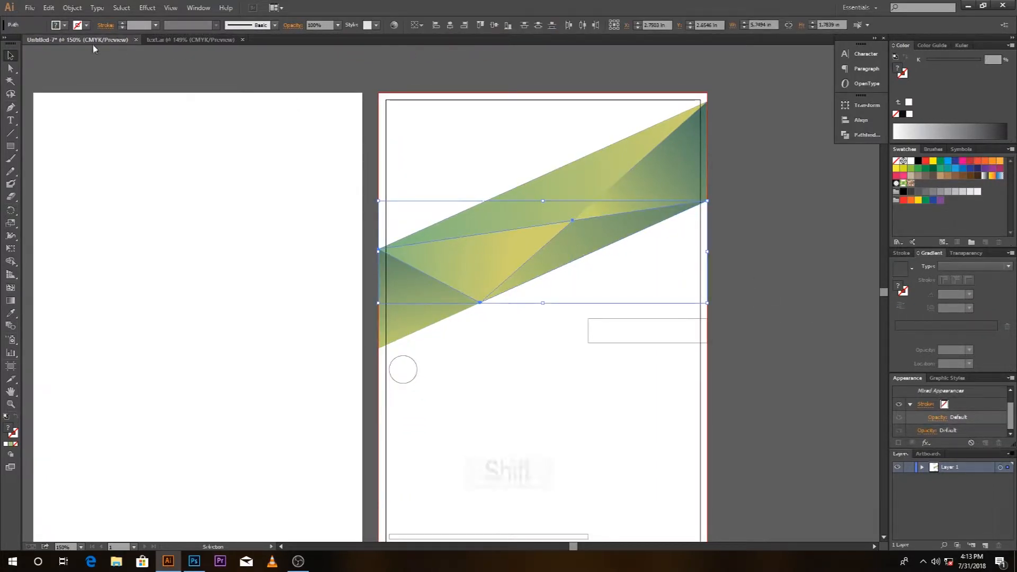
click(87, 26)
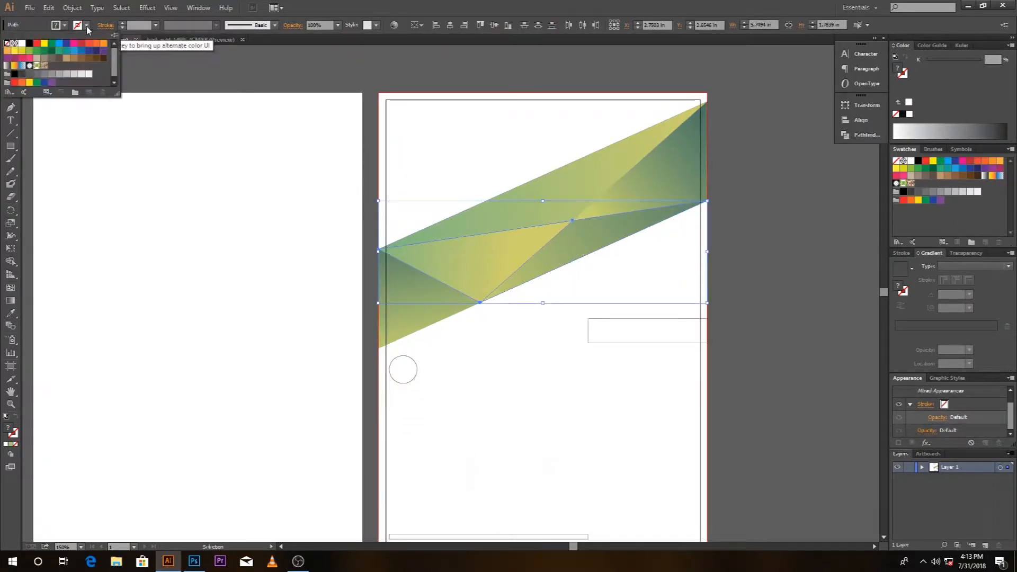
click(14, 53)
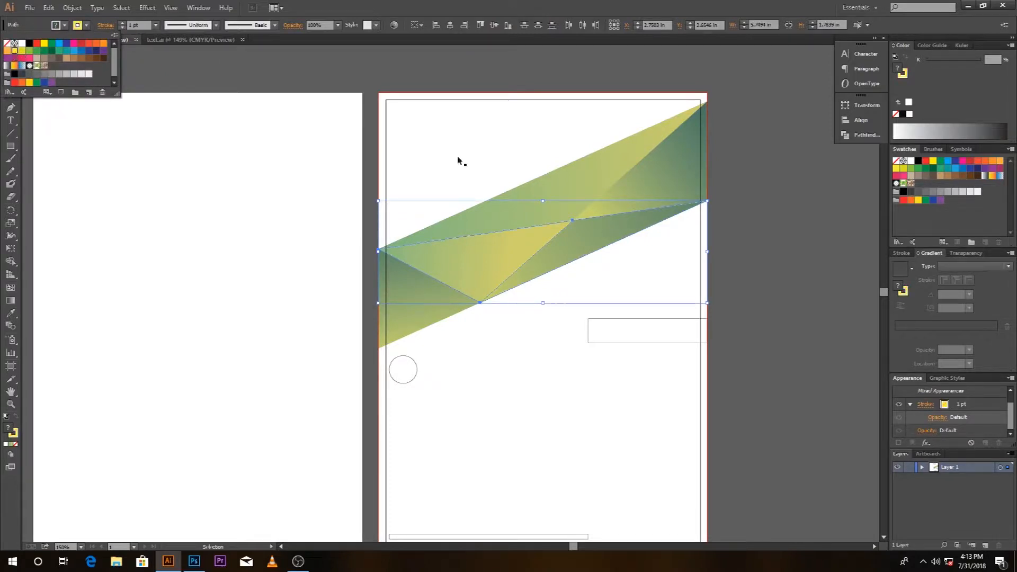
click(740, 243)
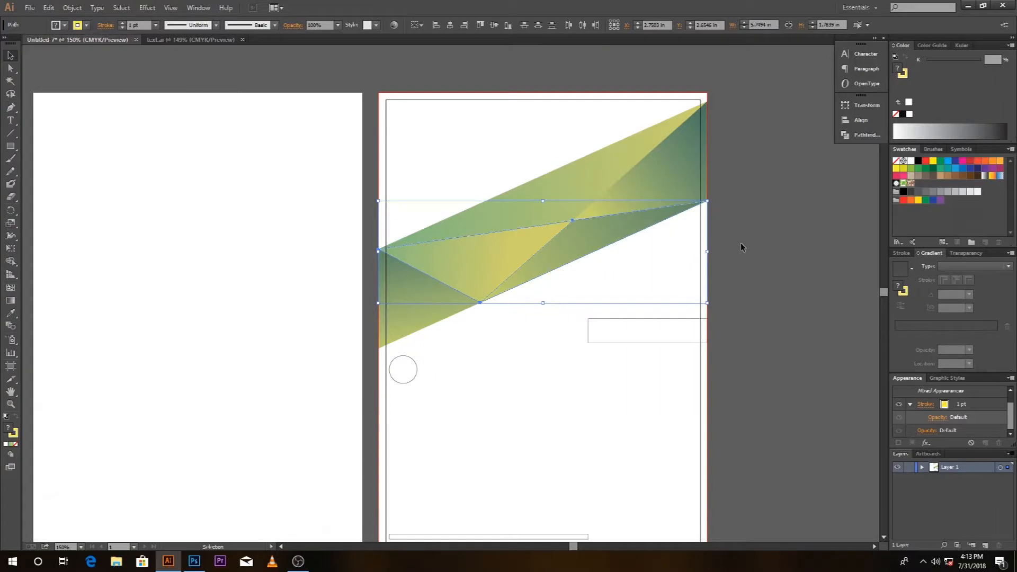
click(740, 243)
- Bring the two yellow-outlined triangles to the front of the other band pieces
key(ctrl+space)
drag(488, 194, 869, 305)
drag(566, 285, 802, 265)
shift+click(372, 243)
right_click(372, 243)
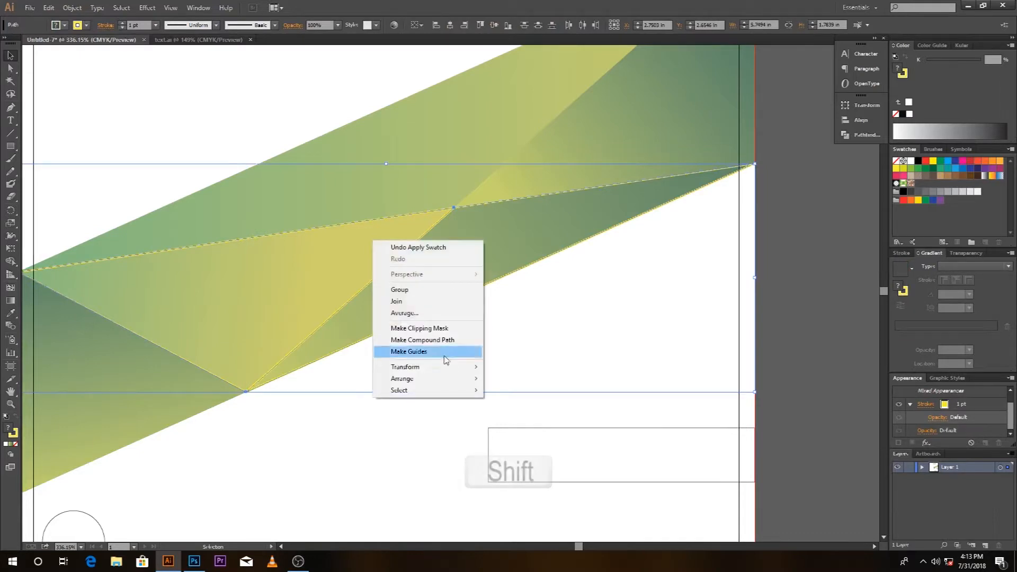
mouse_move(461, 381)
click(521, 378)
click(672, 356)
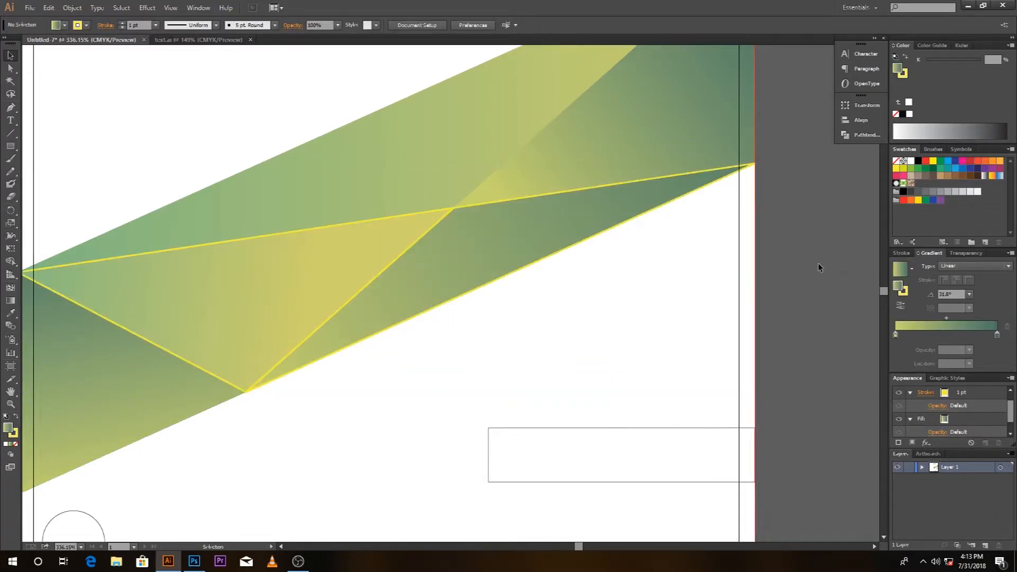
- Delete the blank diagonal band from the first page
key(ctrl+1)
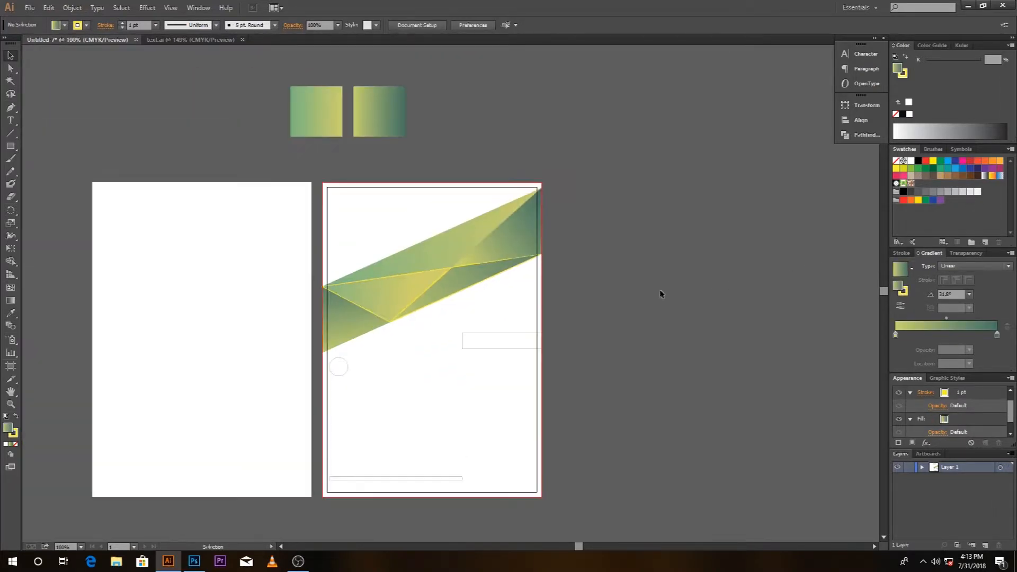
drag(601, 352, 721, 333)
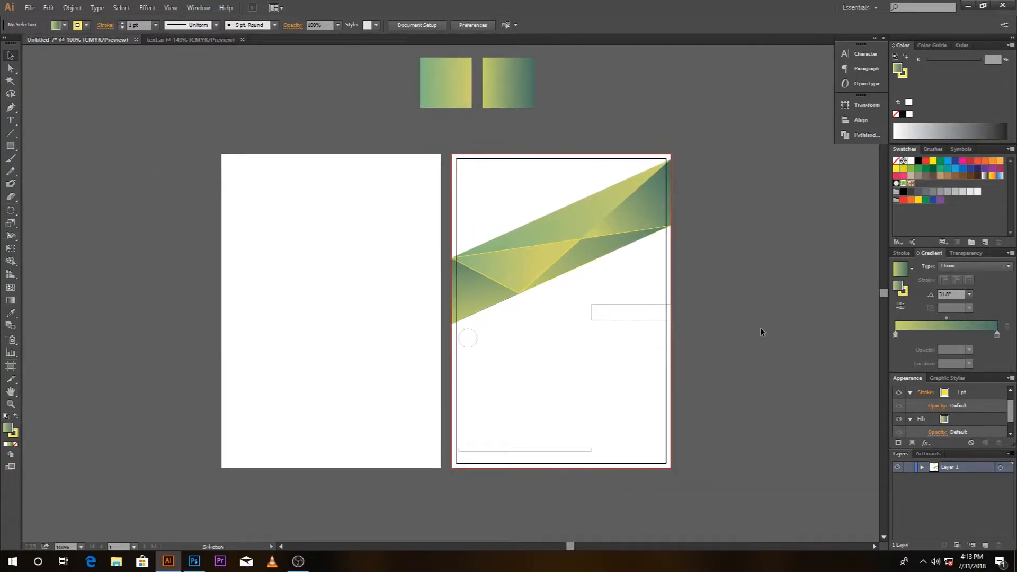
drag(760, 328, 773, 323)
drag(732, 308, 778, 312)
drag(569, 315, 602, 315)
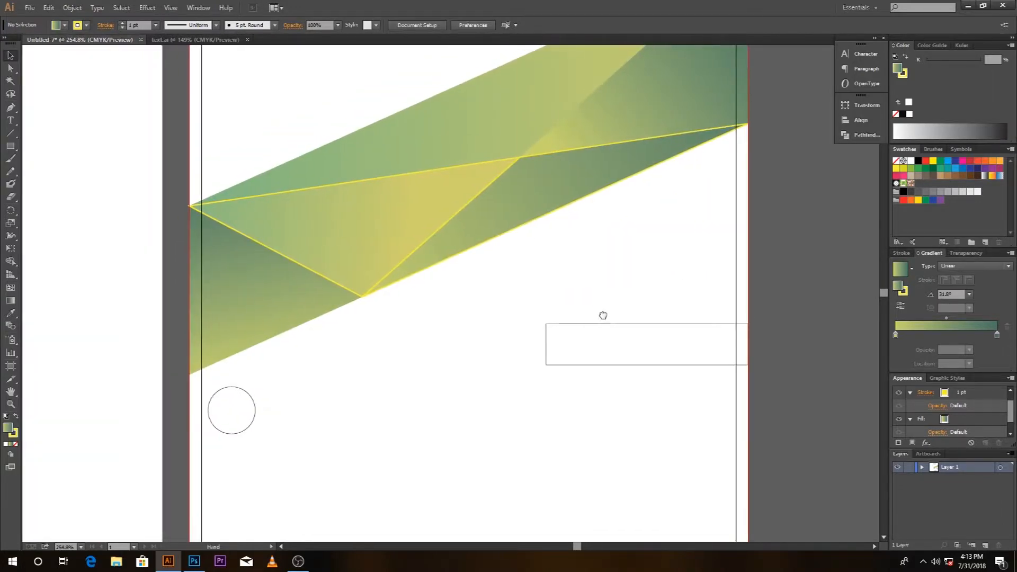
key(ctrl+1)
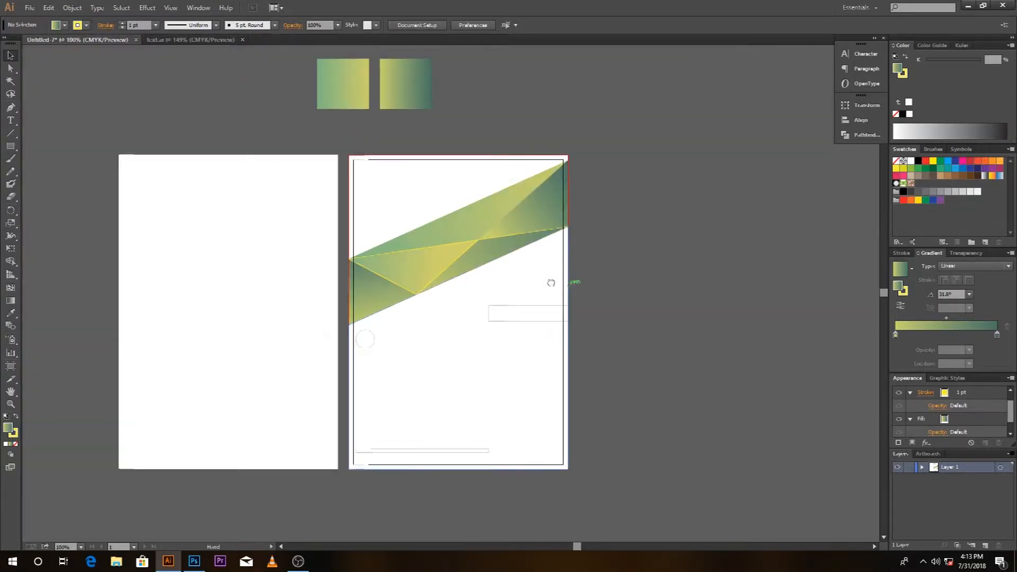
drag(536, 283, 608, 283)
click(582, 269)
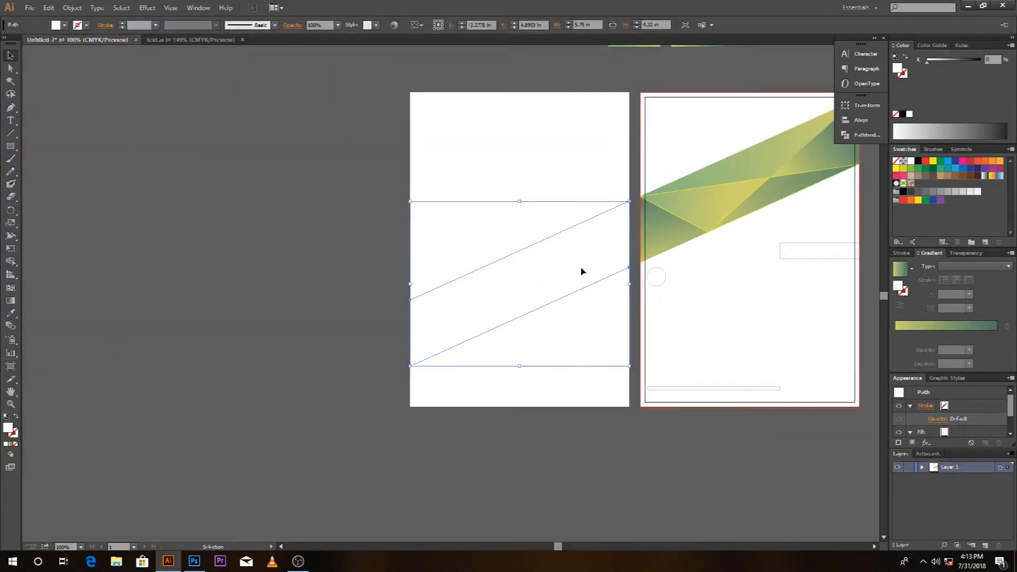
key(Delete)
- Copy all the gradient band's triangular pieces from the second page into the diagonal gap on the first page
shift+click(665, 229)
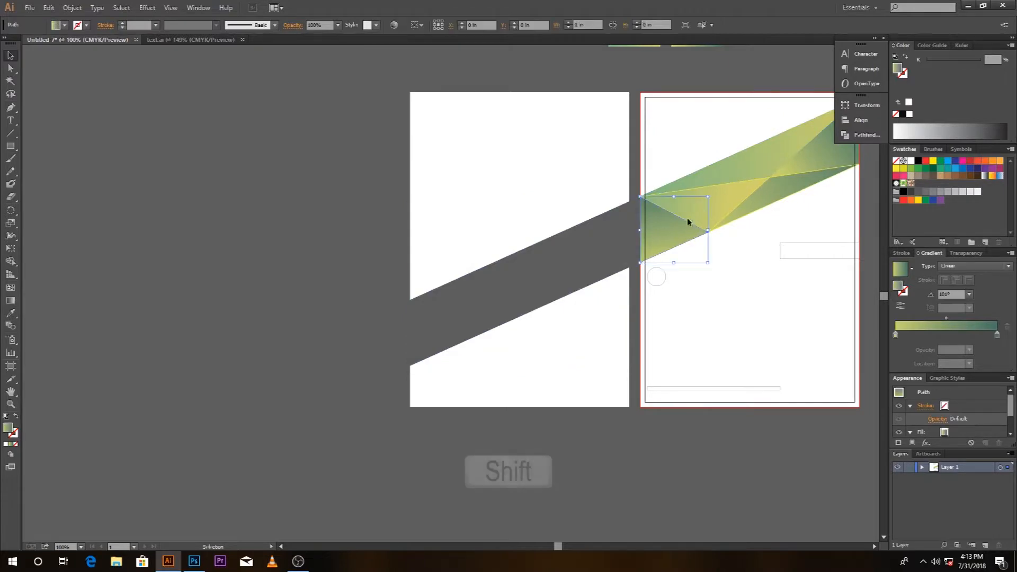
shift+click(720, 181)
shift+click(729, 165)
shift+click(792, 182)
drag(695, 230, 535, 296)
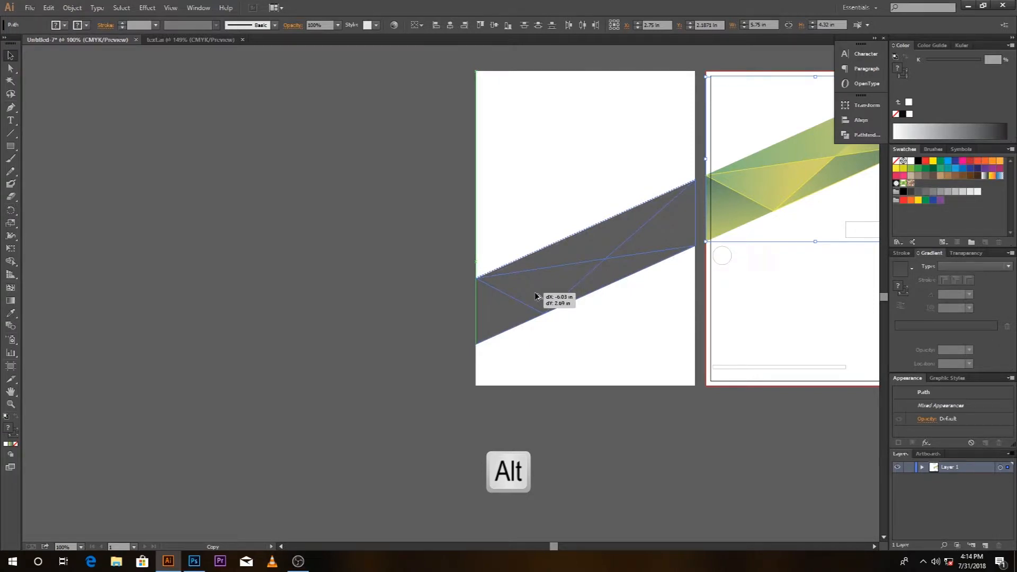
drag(535, 296, 536, 295)
key(a)
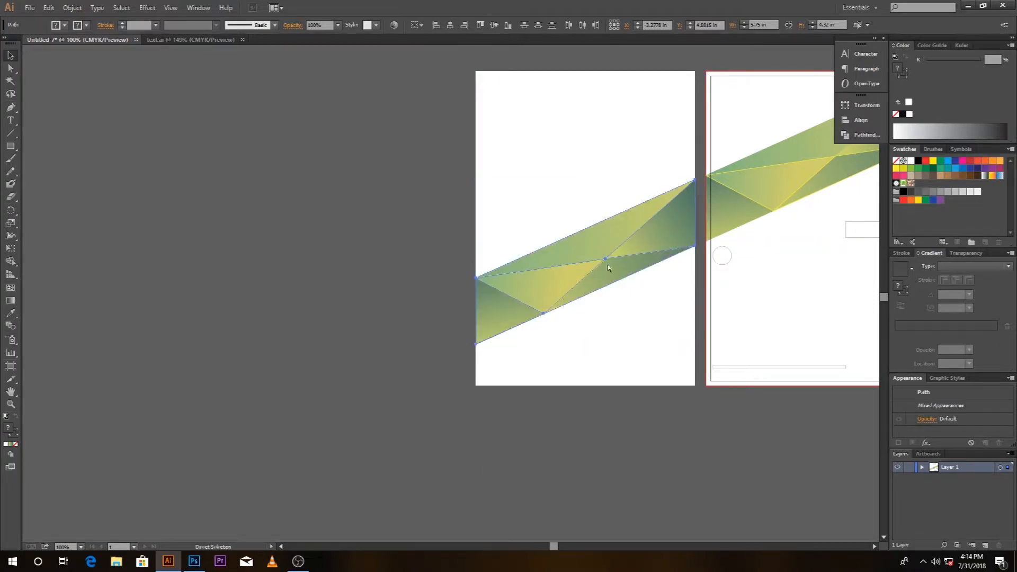
- Shift the copied band slightly downward so its lower edge meets the white area on the first page
drag(439, 302, 532, 357)
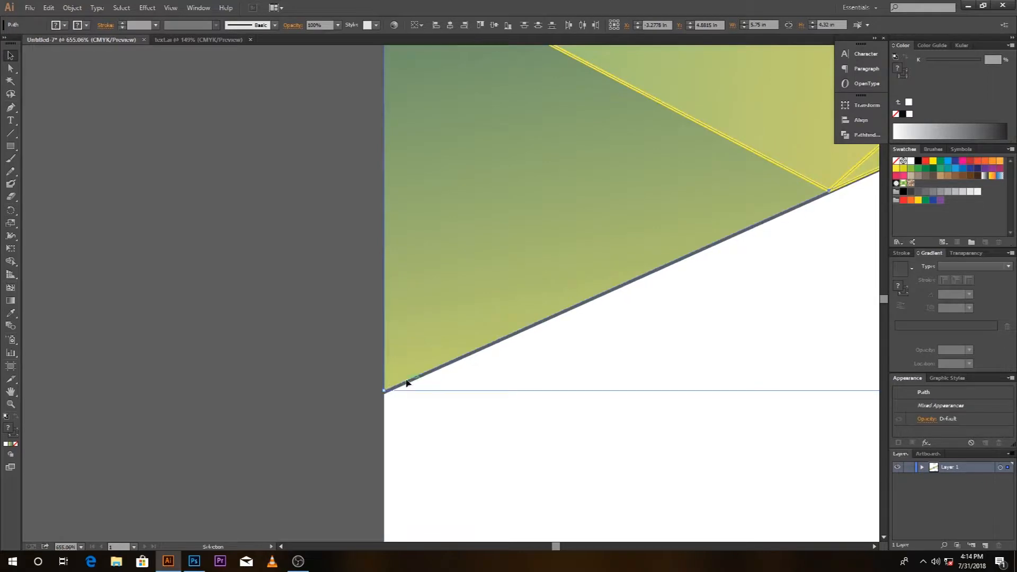
drag(407, 385, 408, 388)
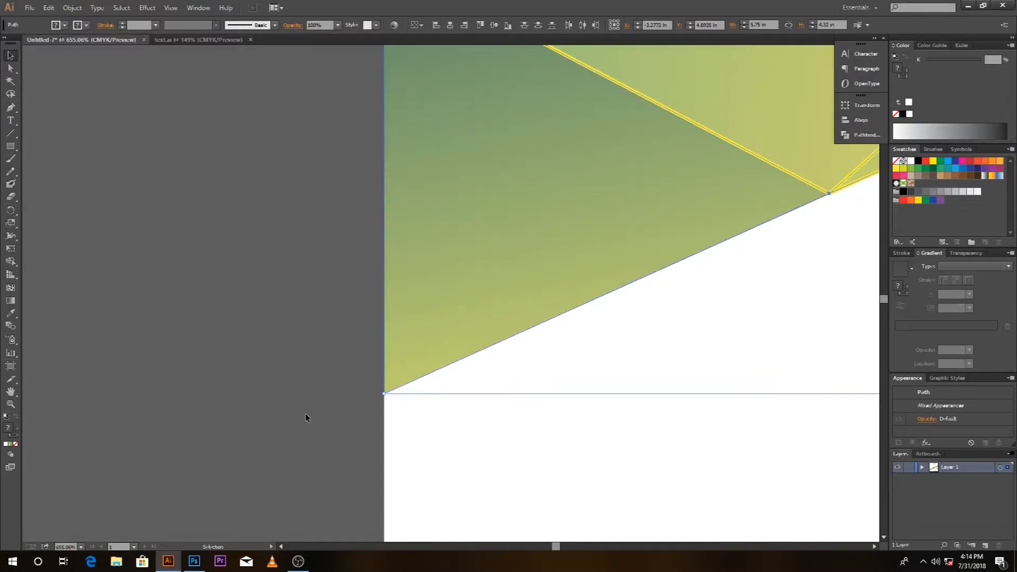
key(ctrl+minus)
key(ctrl+minus)
key(ctrl+minus)
key(ctrl+minus)
key(ctrl+minus)
drag(499, 336, 298, 528)
click(212, 312)
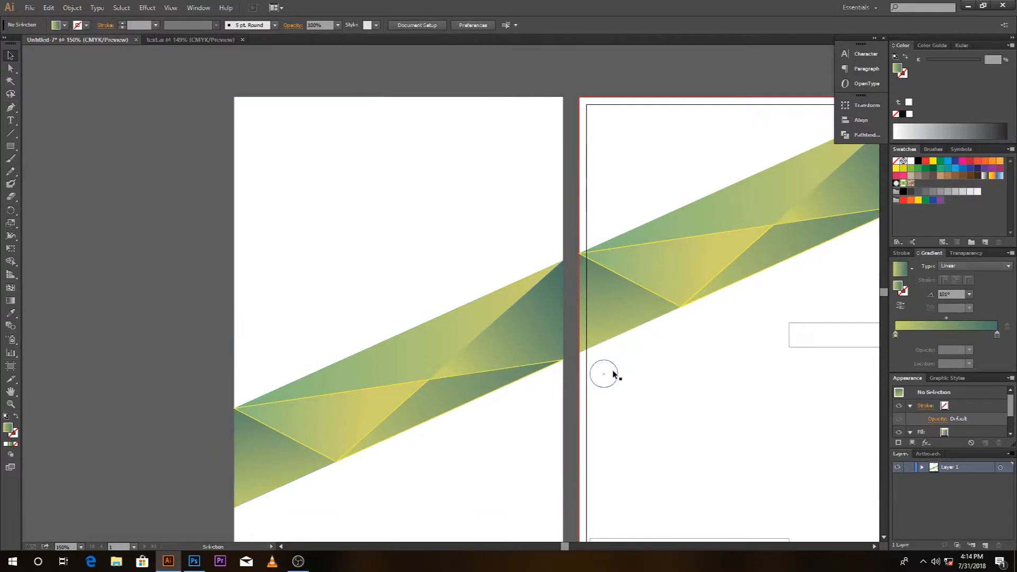
- Bring the white areas below both bands, together with the circle and the two rectangles, to the front
drag(612, 375, 595, 273)
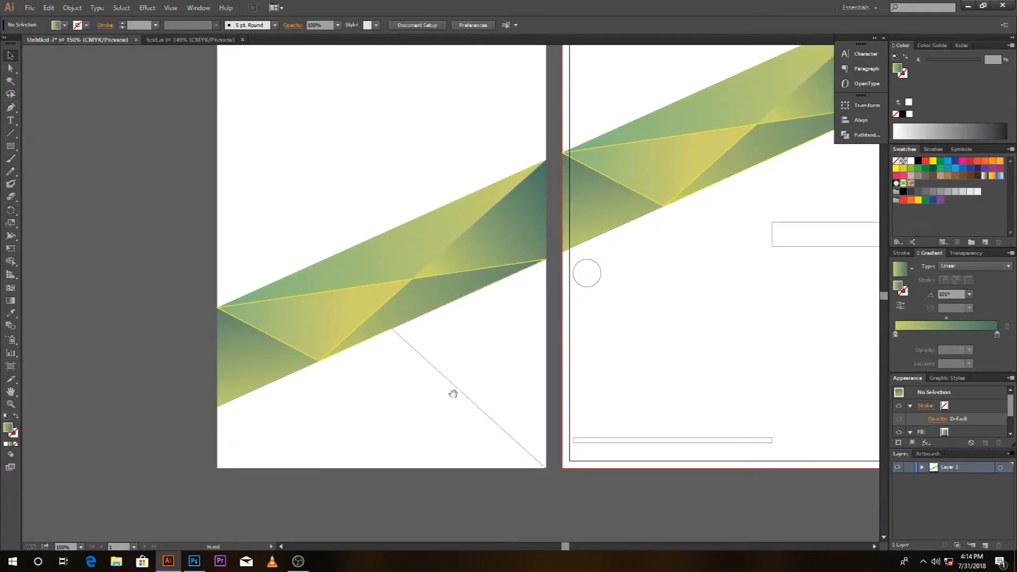
drag(533, 404, 442, 414)
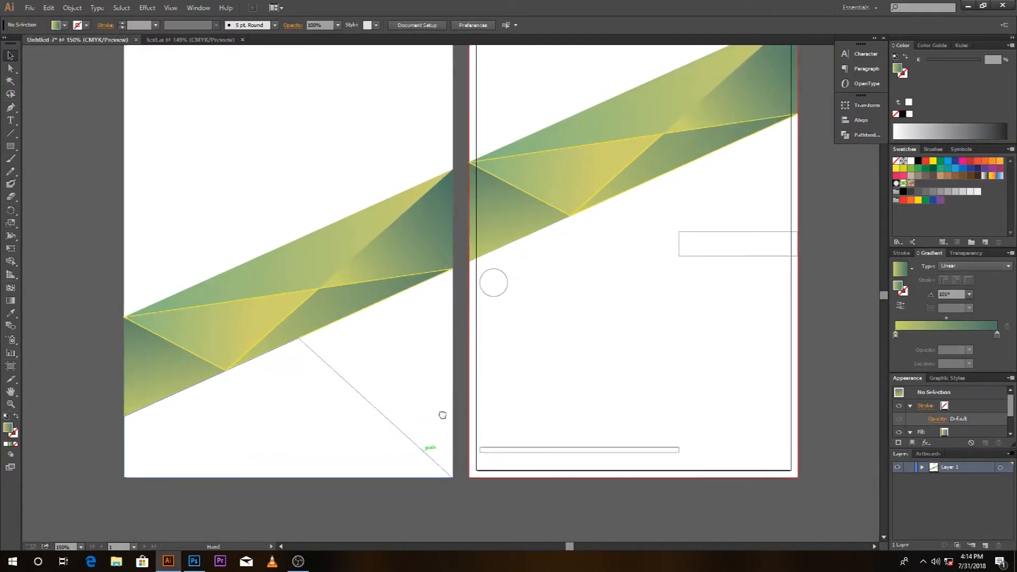
key(ctrl+minus)
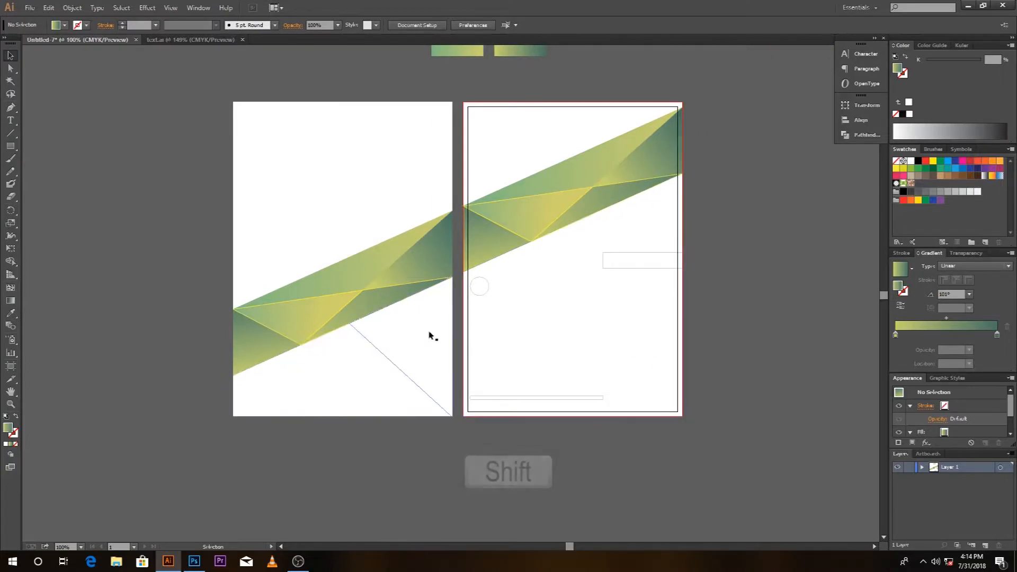
shift+click(363, 380)
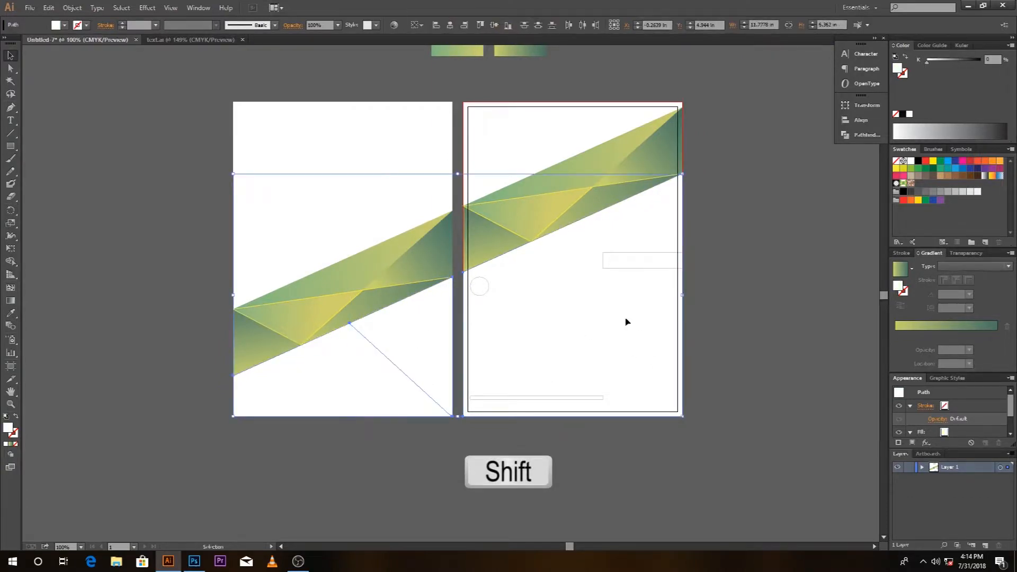
shift+click(486, 293)
shift+click(551, 396)
shift+click(662, 253)
right_click(662, 257)
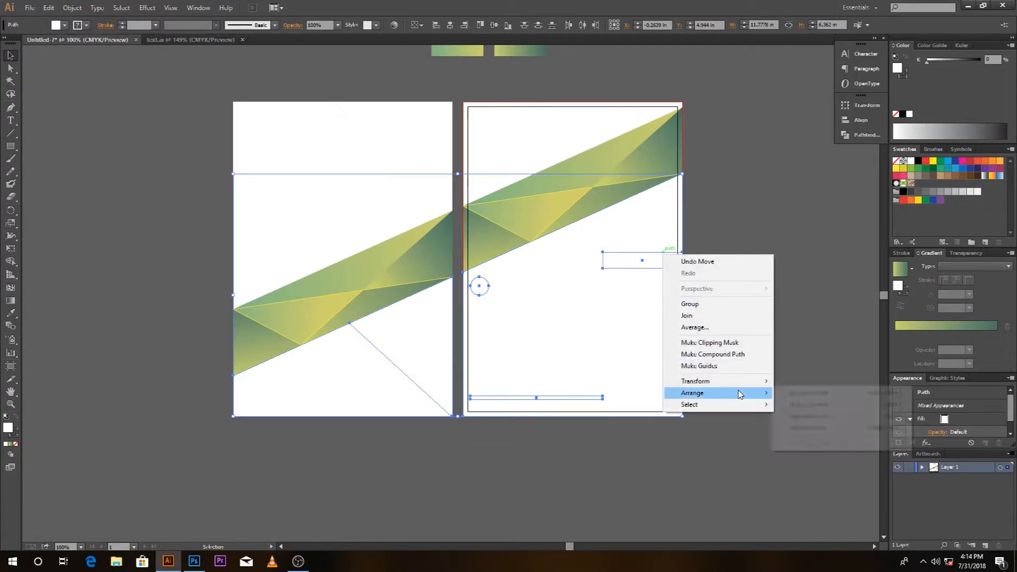
click(810, 389)
drag(494, 293, 522, 327)
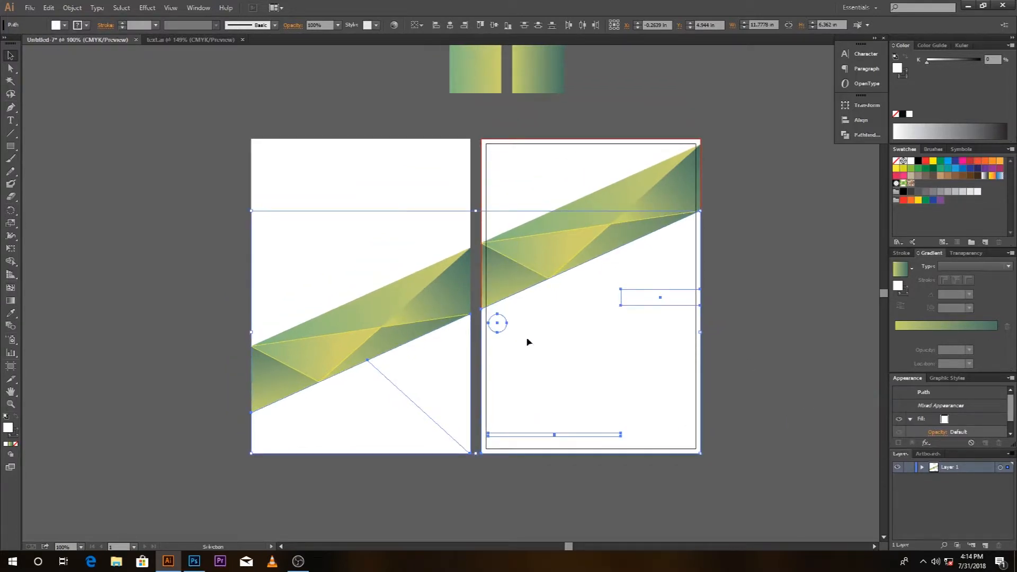
- Exclude the circle and both rectangles from the selection, and stretch the white areas' upper edge slightly upward to a height of about 6.37 in
shift+click(500, 326)
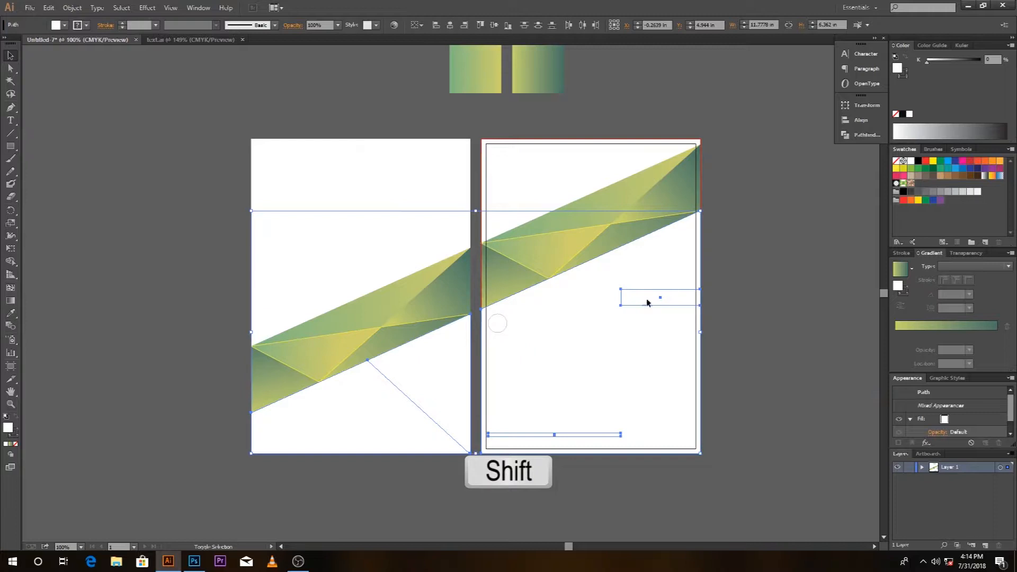
shift+click(660, 297)
shift+click(576, 434)
drag(499, 346, 539, 383)
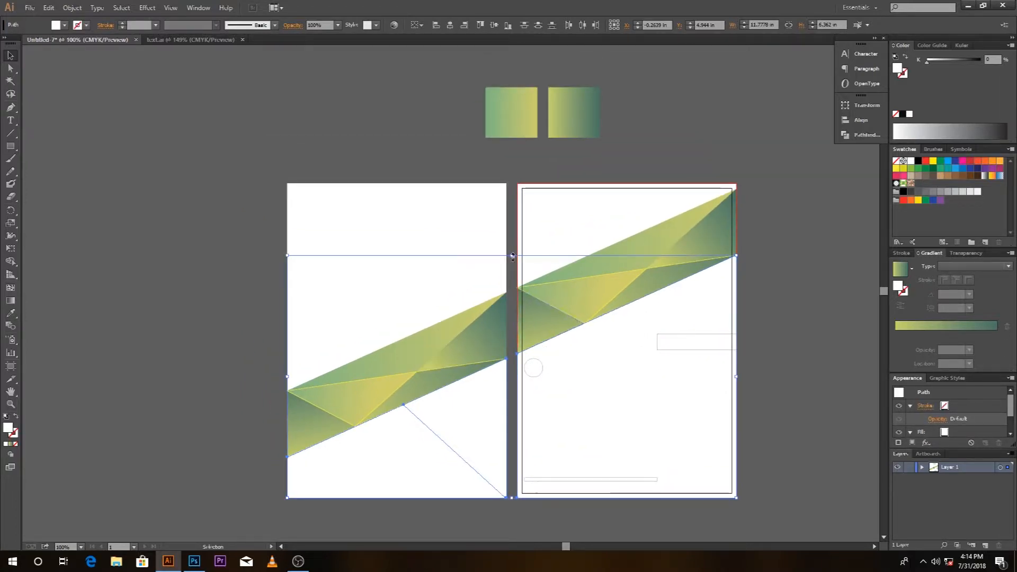
key(ctrl+space)
drag(462, 254, 699, 380)
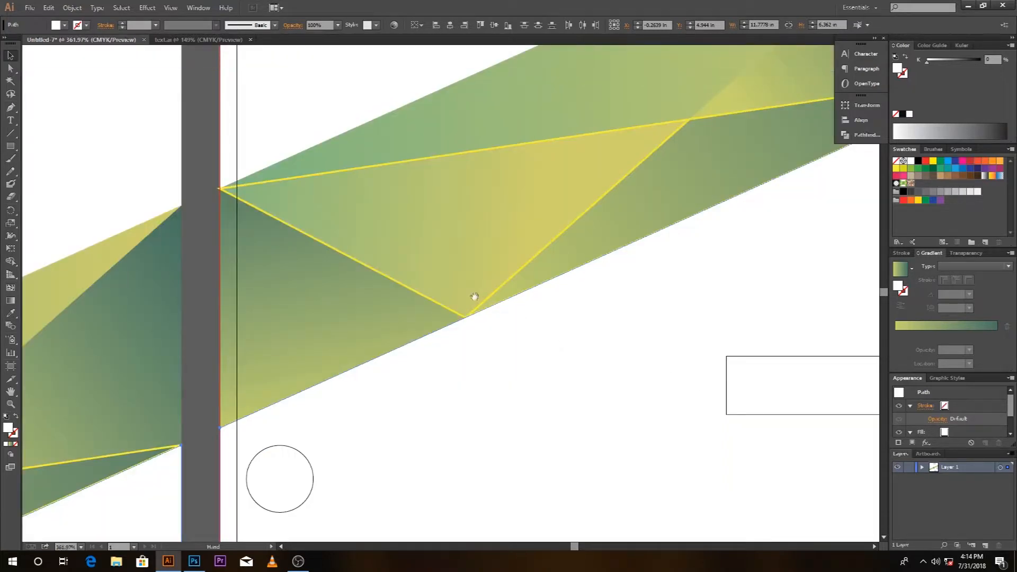
drag(475, 296, 605, 360)
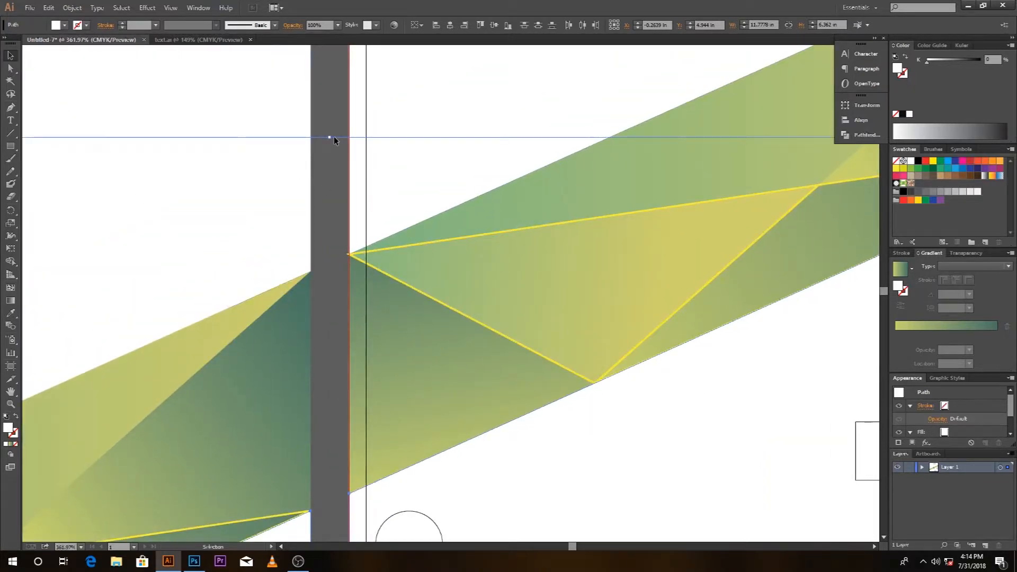
drag(331, 138, 329, 137)
- Examine how the lower edges of the gradient bands meet the white areas on both pages
key(space)
drag(310, 327, 466, 120)
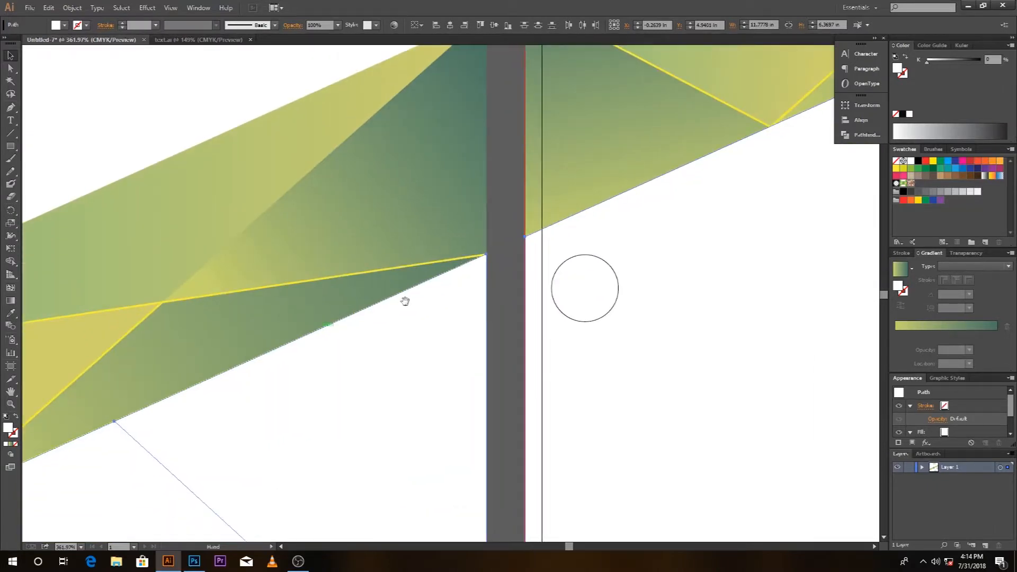
drag(404, 297, 515, 227)
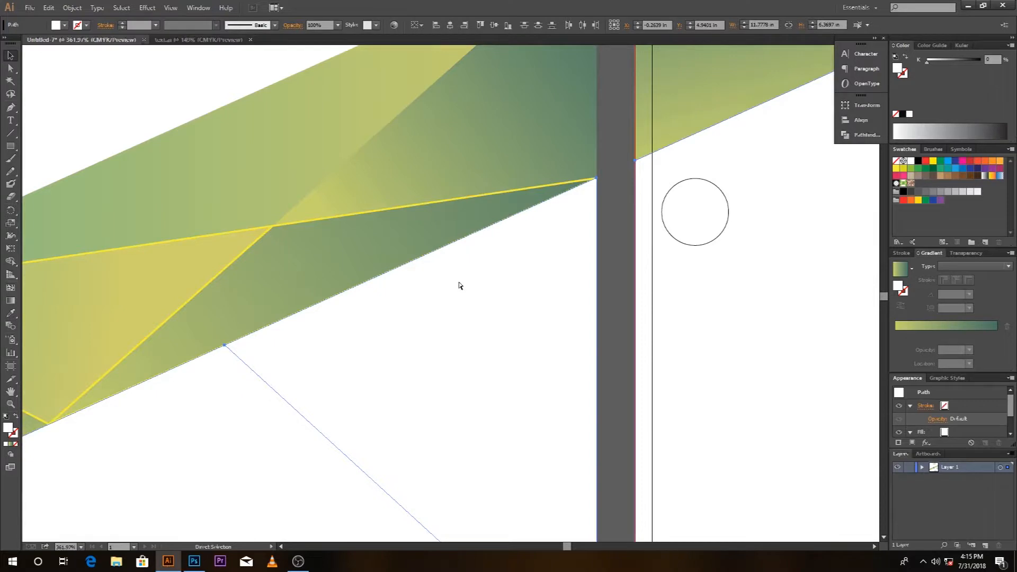
key(ctrl+minus)
key(ctrl+minus)
key(ctrl+minus)
key(ctrl+minus)
key(ctrl+minus)
click(665, 302)
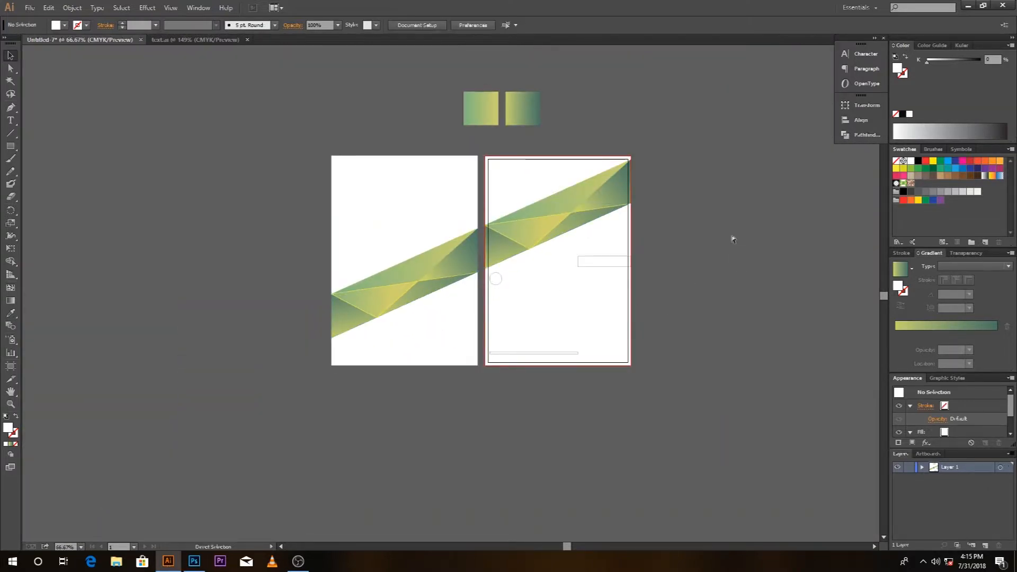
- Fill the area above the gradient band on the second page with CMYK black at 95% K
key(ctrl+space)
drag(333, 196, 779, 358)
key(space)
drag(616, 350, 752, 393)
drag(662, 325, 678, 350)
click(543, 197)
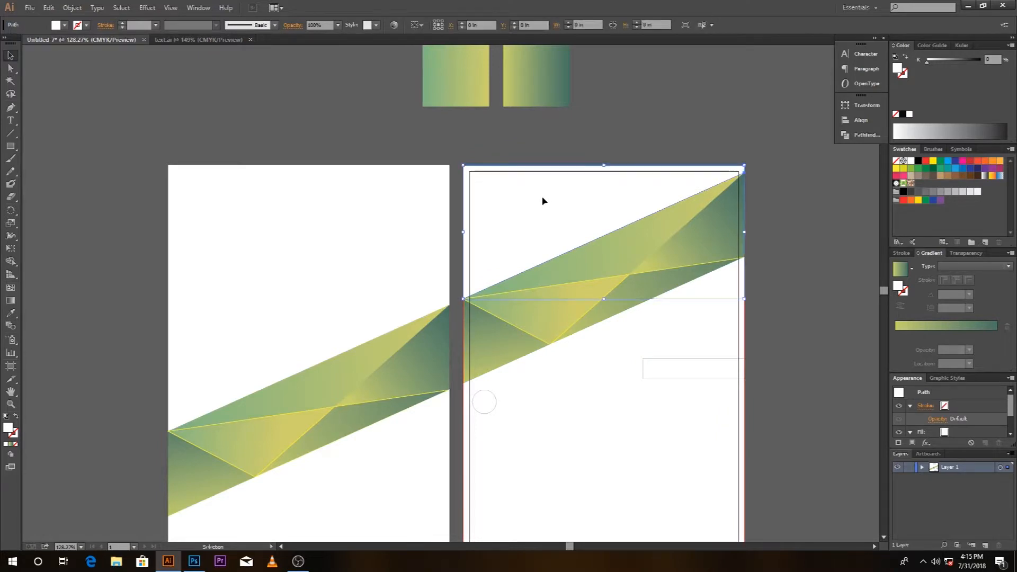
click(1009, 45)
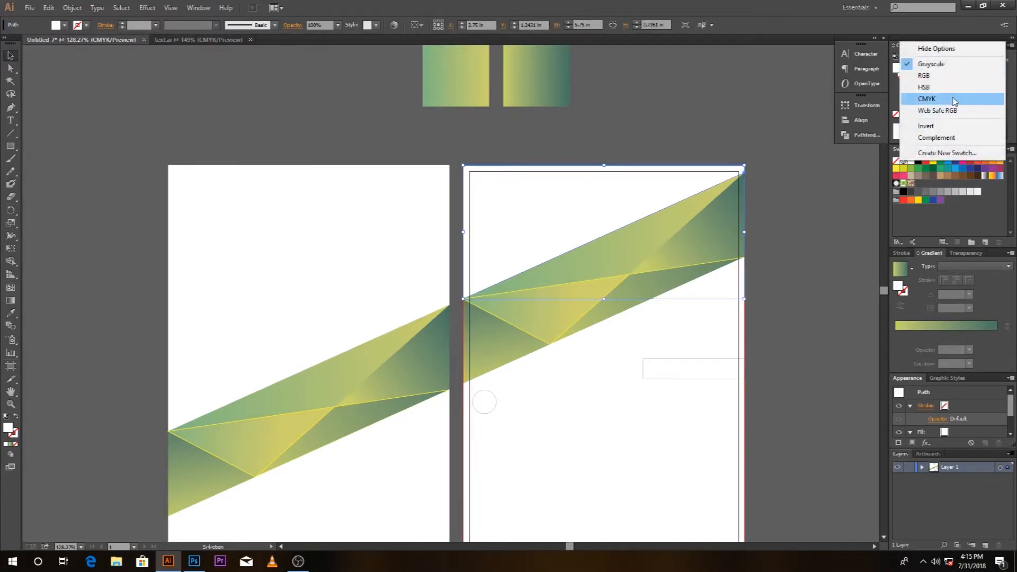
click(955, 101)
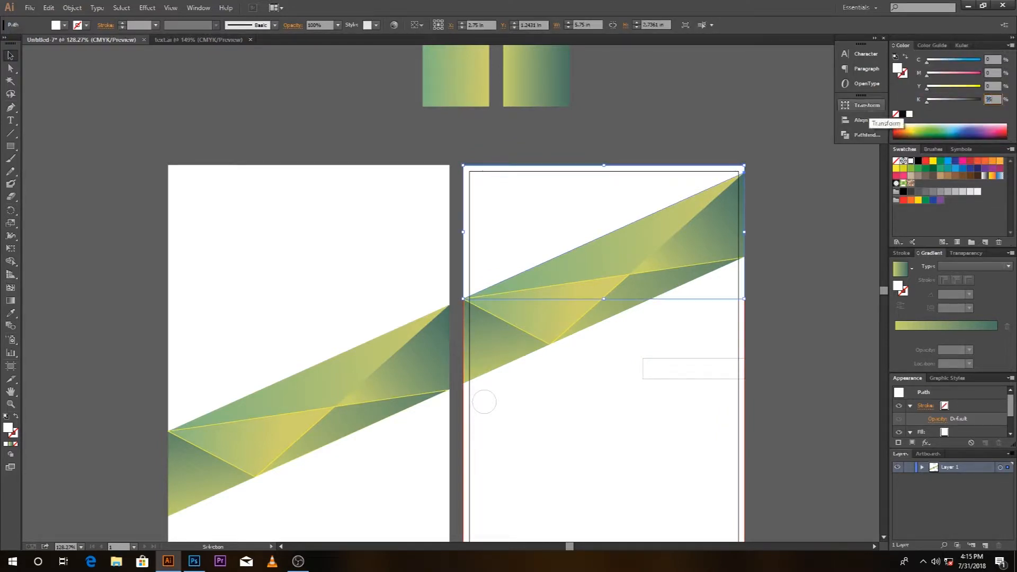
text(95)
key(Return)
click(790, 208)
drag(804, 286, 814, 264)
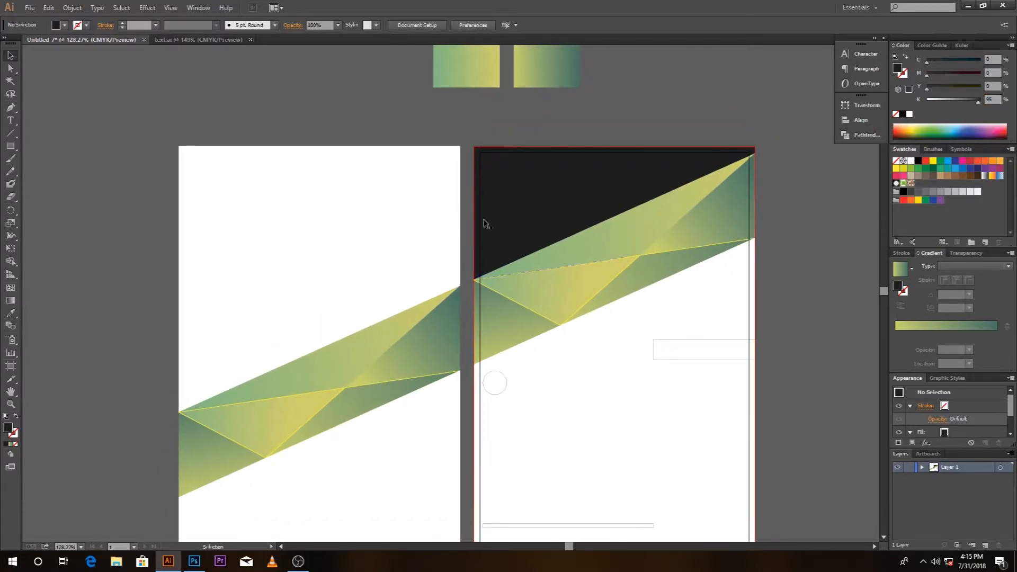
- Apply the second page's dark fill to the angular shape above the band on the first page
click(437, 214)
click(11, 312)
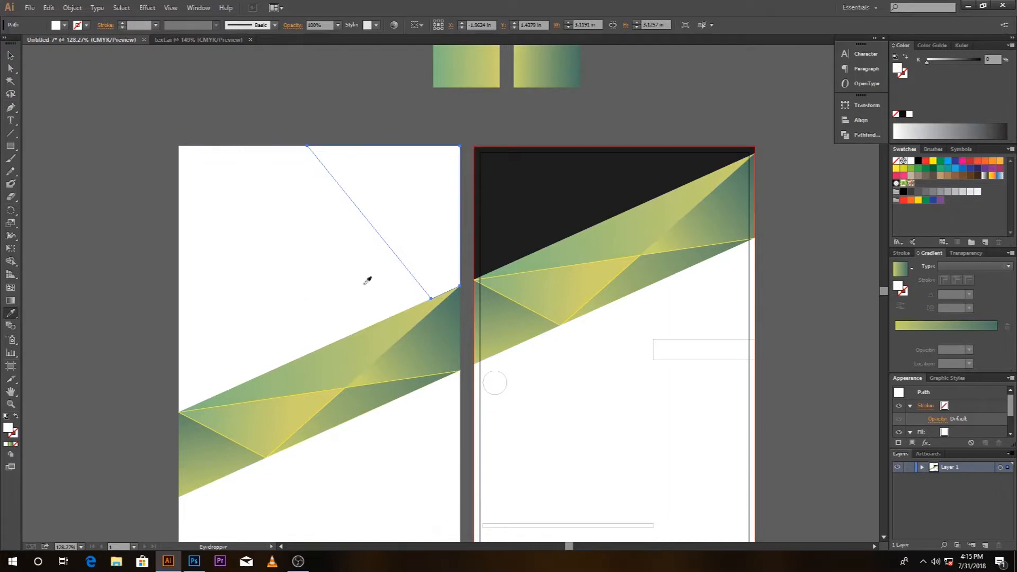
click(526, 211)
click(10, 55)
click(65, 259)
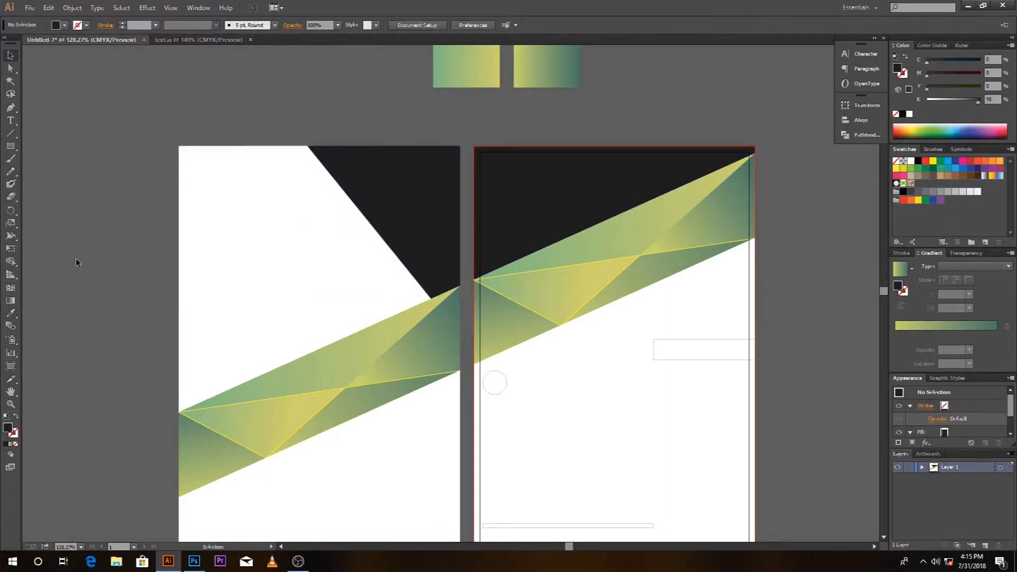
- Apply the same dark fill to the angular shape below the band on the first page
click(378, 438)
click(11, 313)
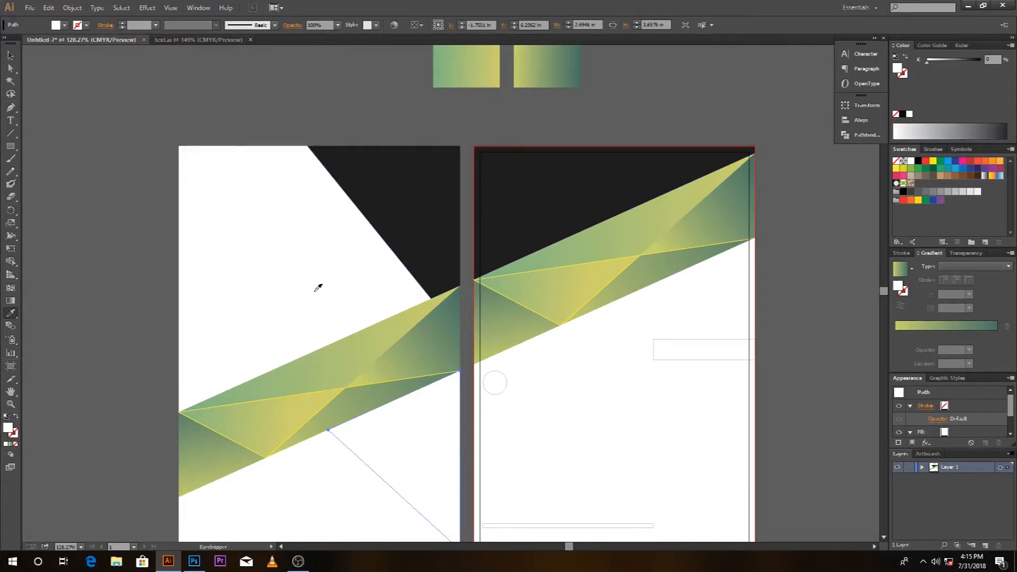
click(568, 211)
click(11, 55)
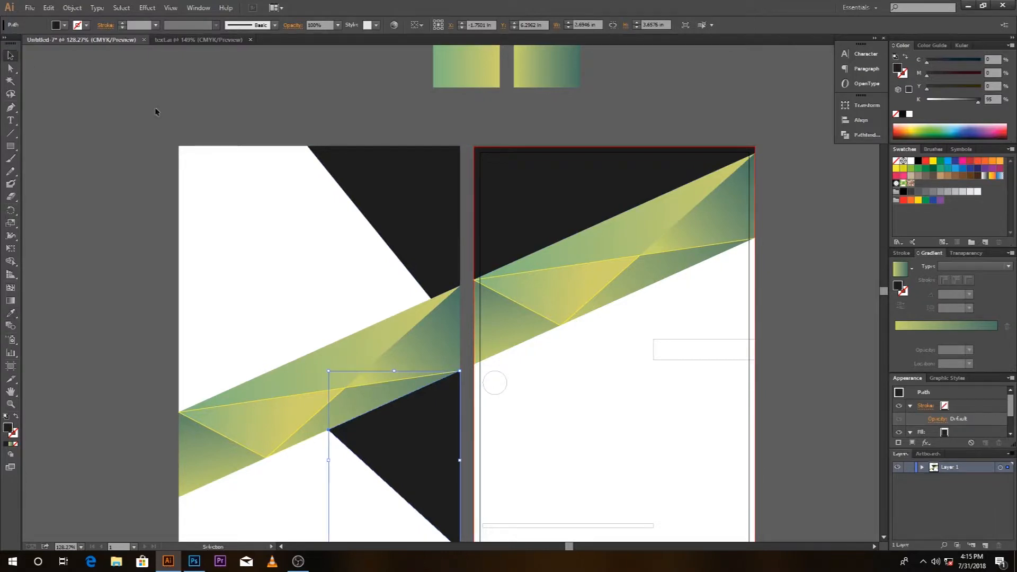
click(154, 109)
drag(349, 313, 301, 318)
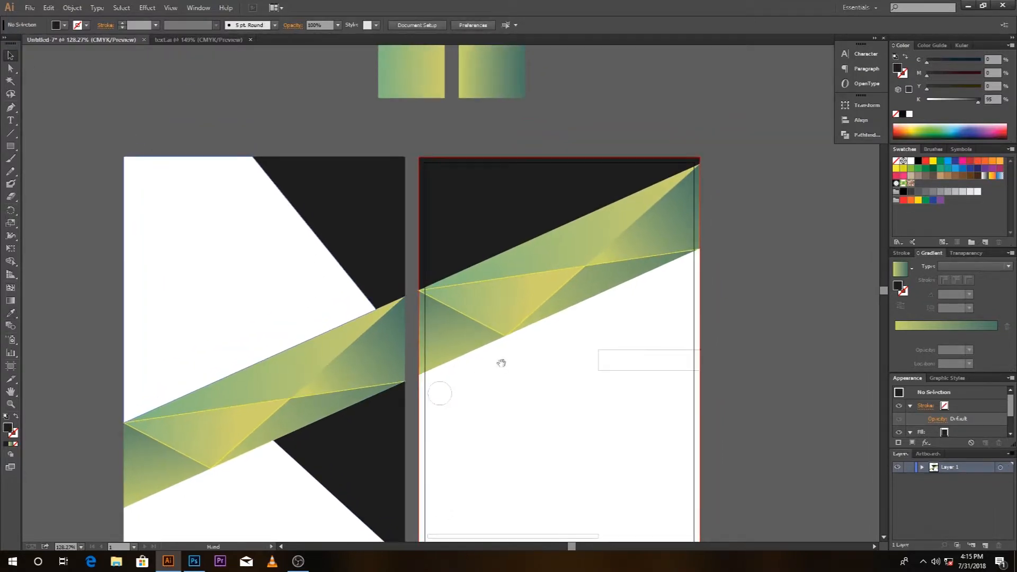
- Fill the small circle on the second page with the green-to-yellow gradient sampled from the first swatch square
drag(499, 358, 488, 368)
click(436, 413)
click(11, 313)
click(393, 75)
click(10, 55)
click(91, 87)
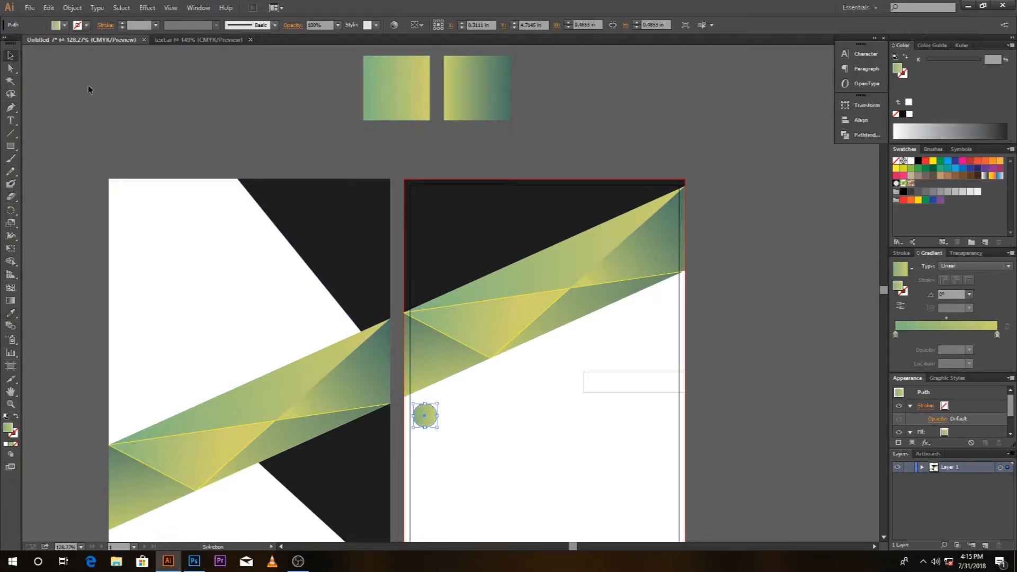
drag(443, 318, 420, 293)
- Apply the green-to-yellow swatch gradient to the wider rectangle bar at the second page's outer edge
click(640, 357)
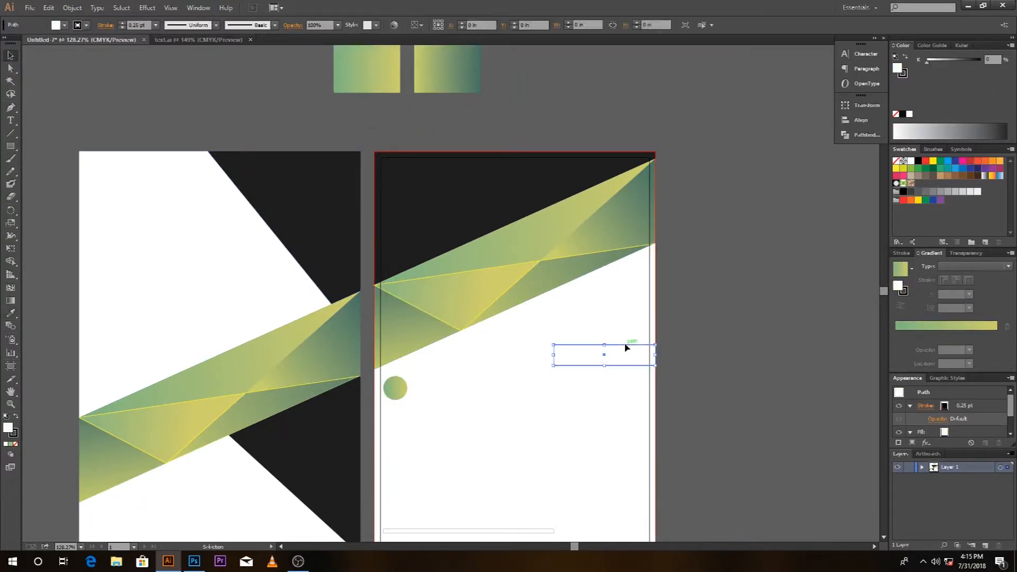
click(13, 314)
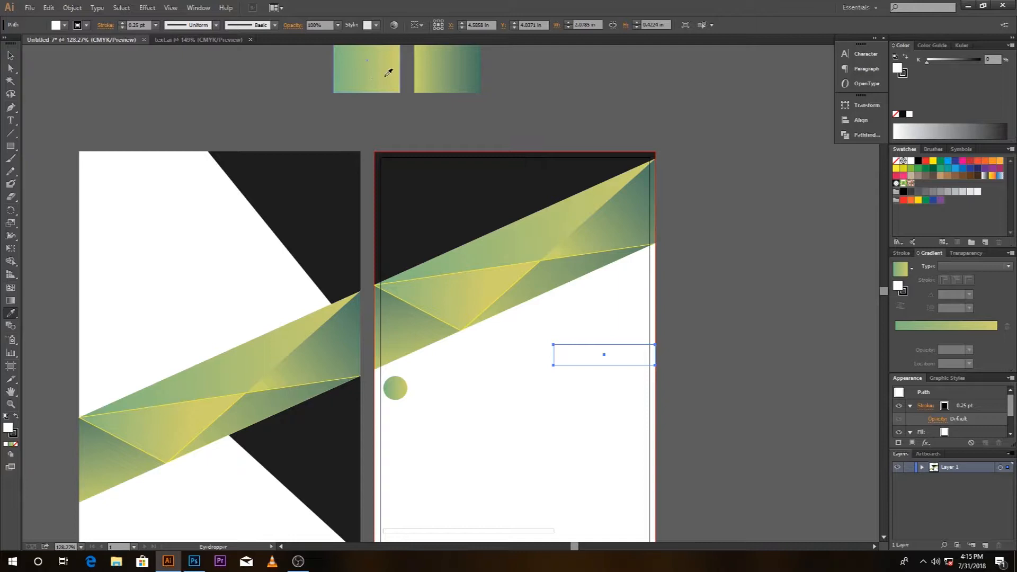
click(387, 72)
click(10, 56)
drag(294, 318, 415, 280)
click(81, 290)
drag(274, 367, 292, 344)
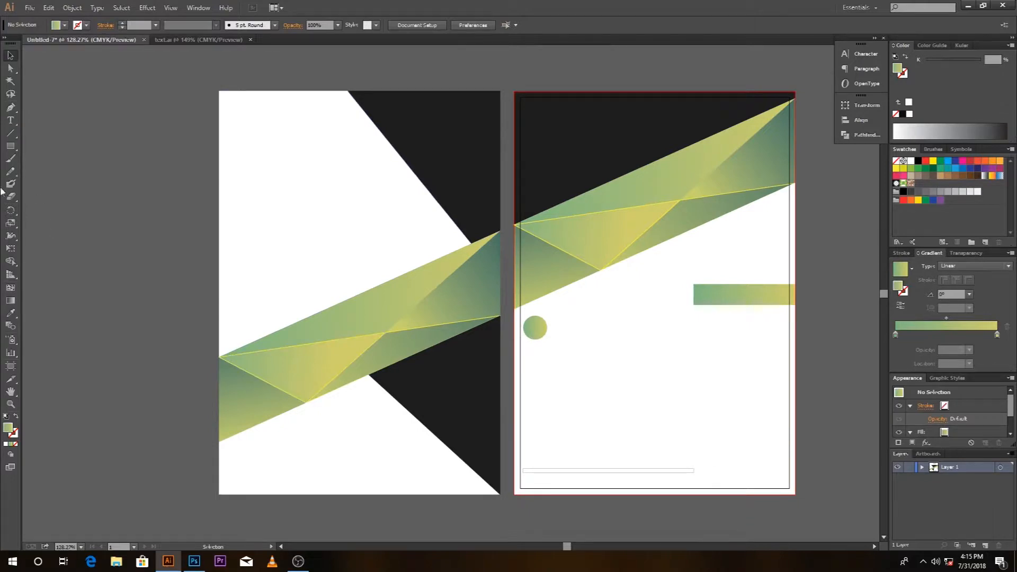
- Draw a gradient-filled circle about 0.803 in across over the outer end of the first page's band
drag(13, 154, 42, 172)
drag(256, 332, 287, 362)
key(alt+space)
click(94, 108)
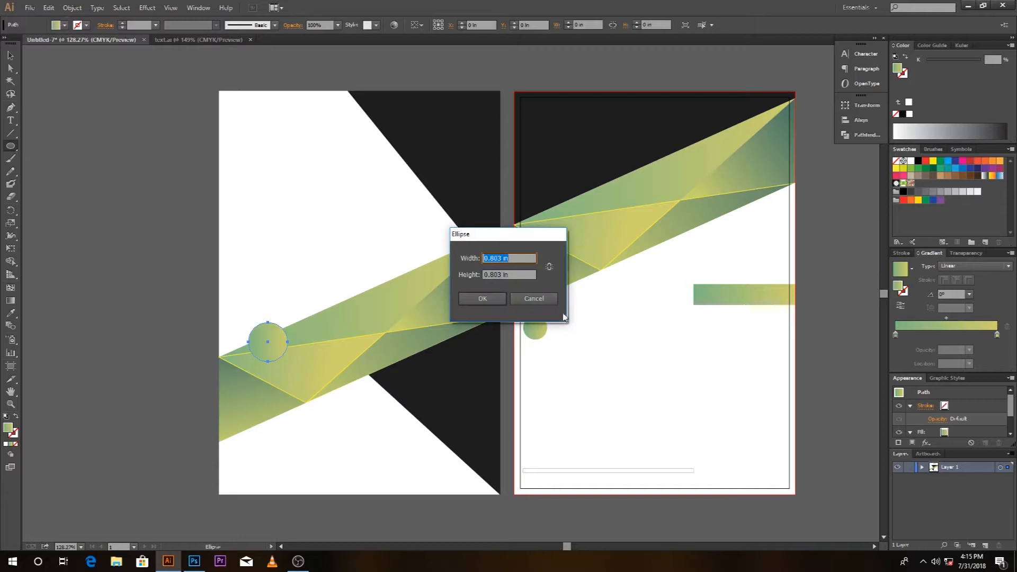
click(550, 299)
click(79, 100)
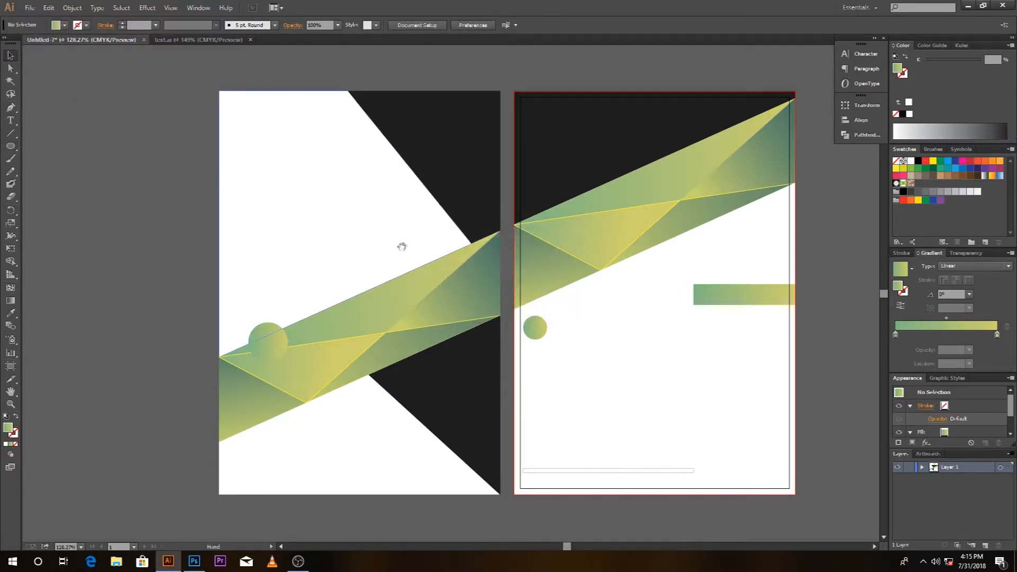
- Fill the thin rectangle near the foot of the second page with the green-to-yellow swatch gradient
drag(403, 248, 392, 230)
drag(413, 329, 394, 306)
click(554, 431)
drag(517, 320, 498, 411)
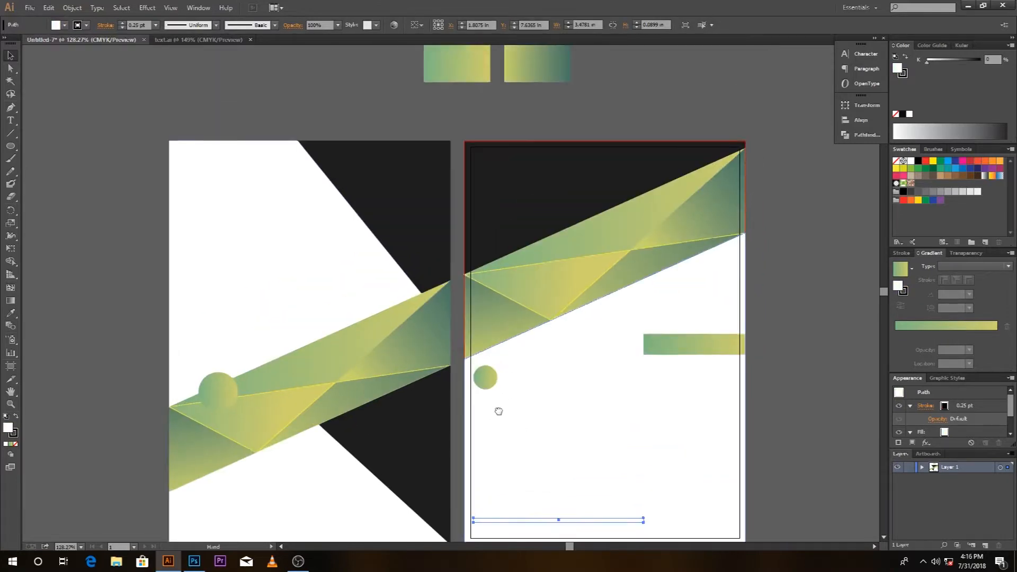
click(11, 313)
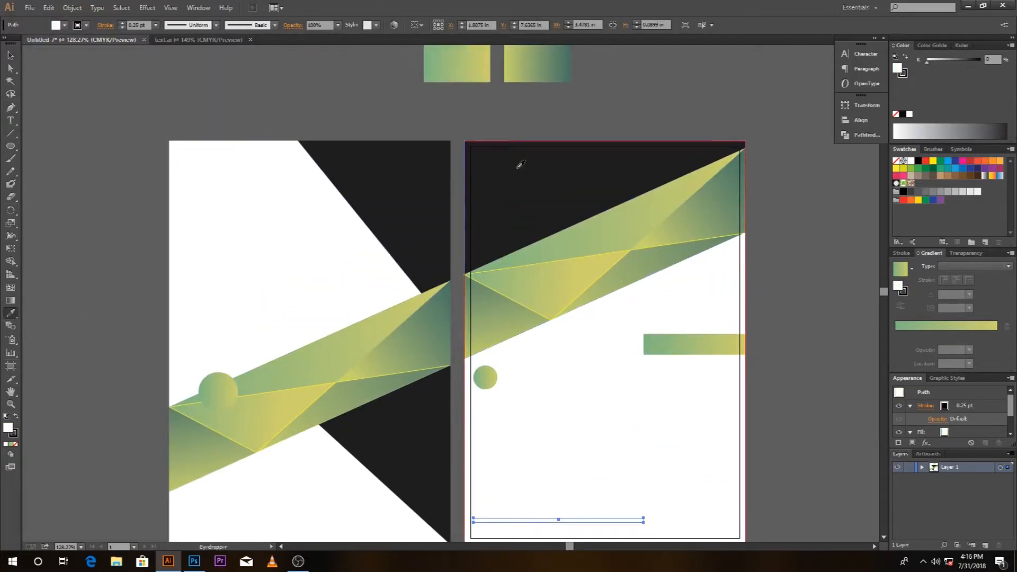
click(461, 56)
click(9, 54)
click(646, 449)
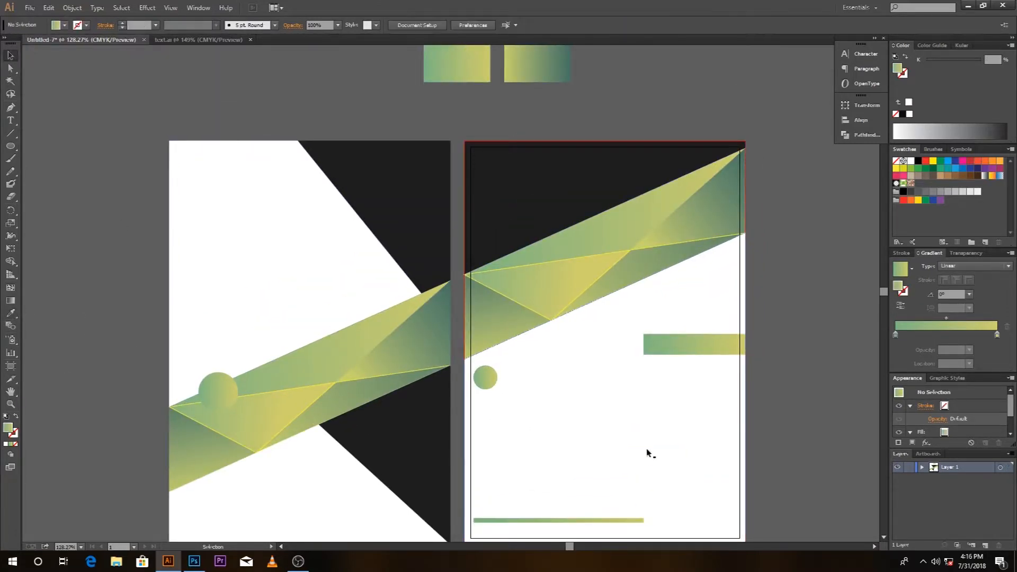
key(ctrl+minus)
key(space)
drag(715, 408, 689, 371)
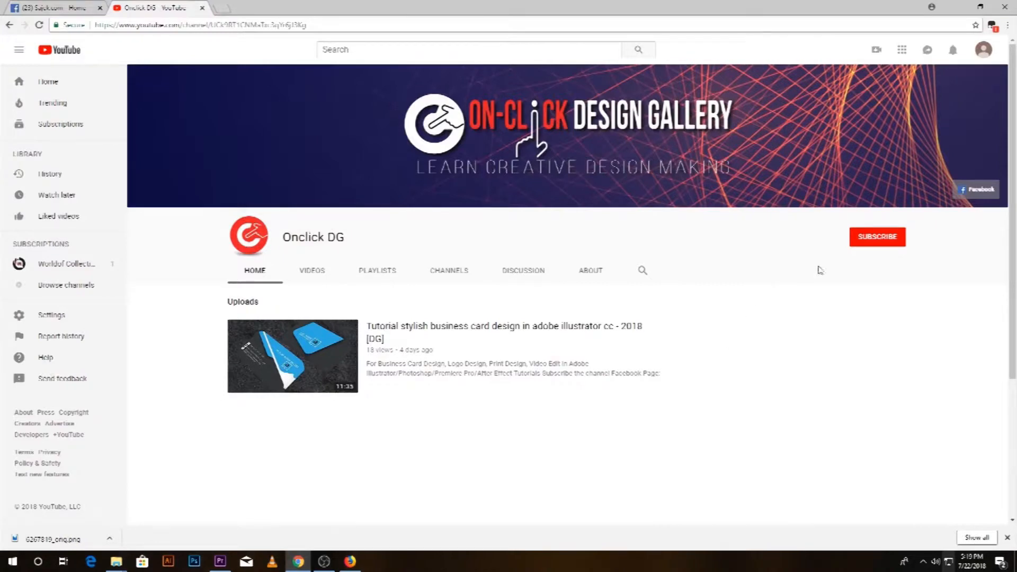
- Switch to the browser, subscribe to the Onclick DG YouTube channel and like the On-click Design Gallery Facebook page
click(876, 244)
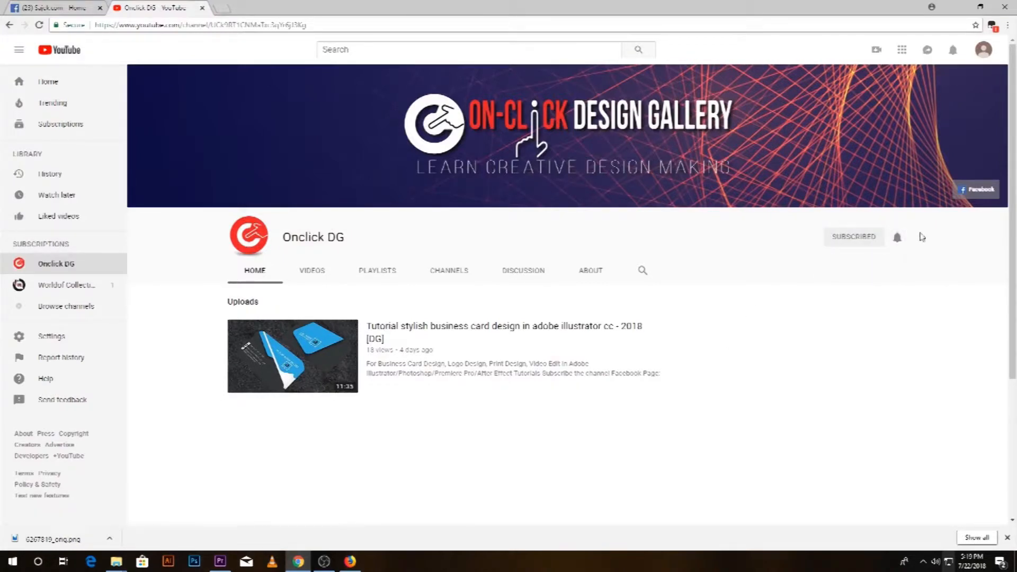
click(979, 197)
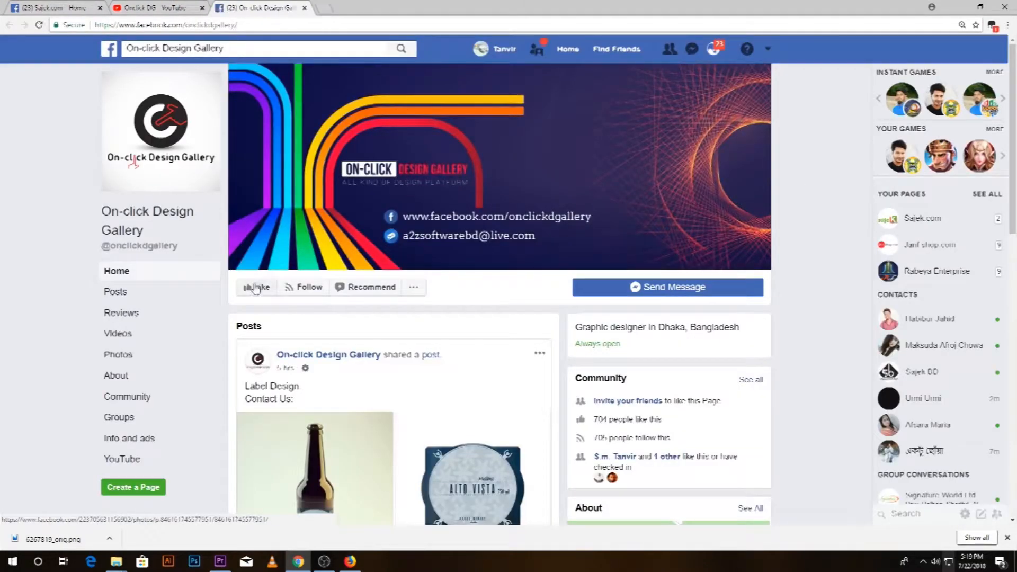
click(254, 287)
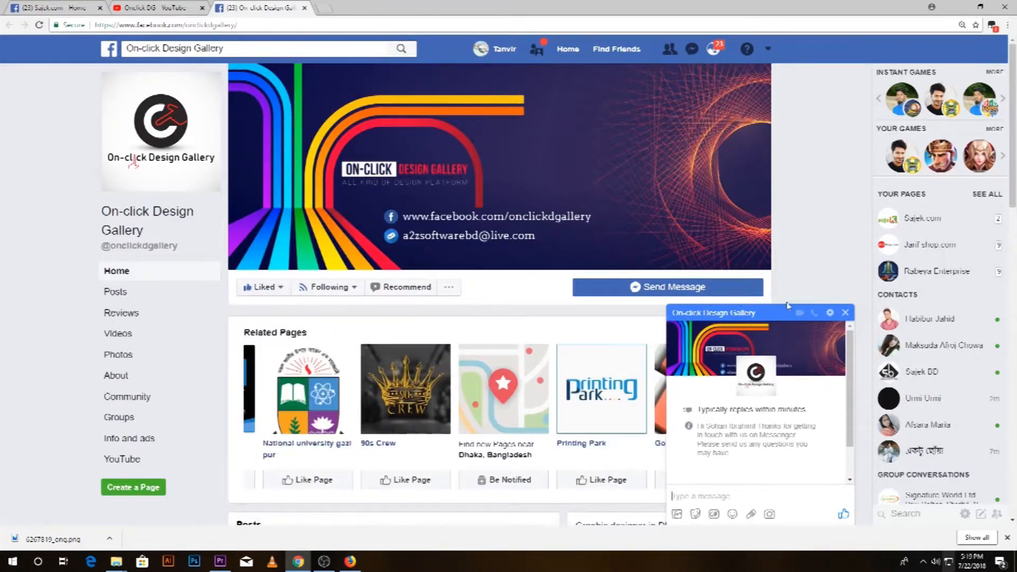
click(846, 313)
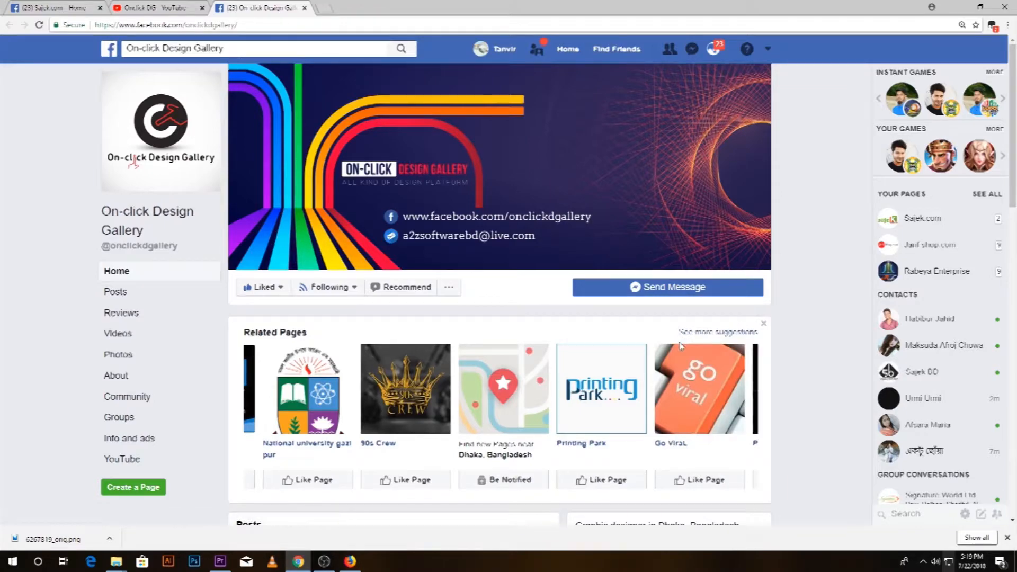
scroll(681, 345, down, 4)
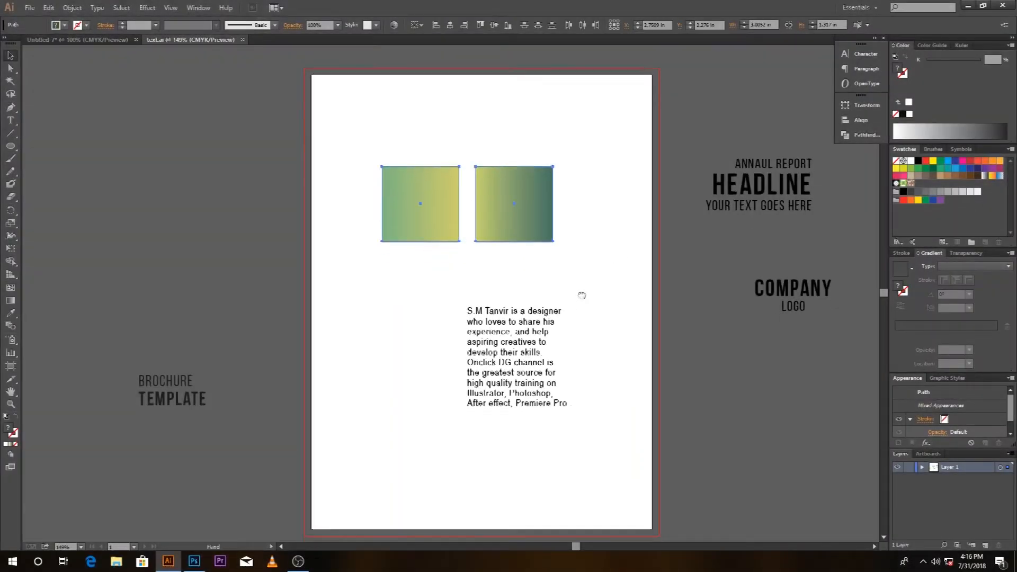
- Copy the annual report headline text block from text.ai and paste it into the brochure document
drag(582, 296, 502, 314)
click(697, 204)
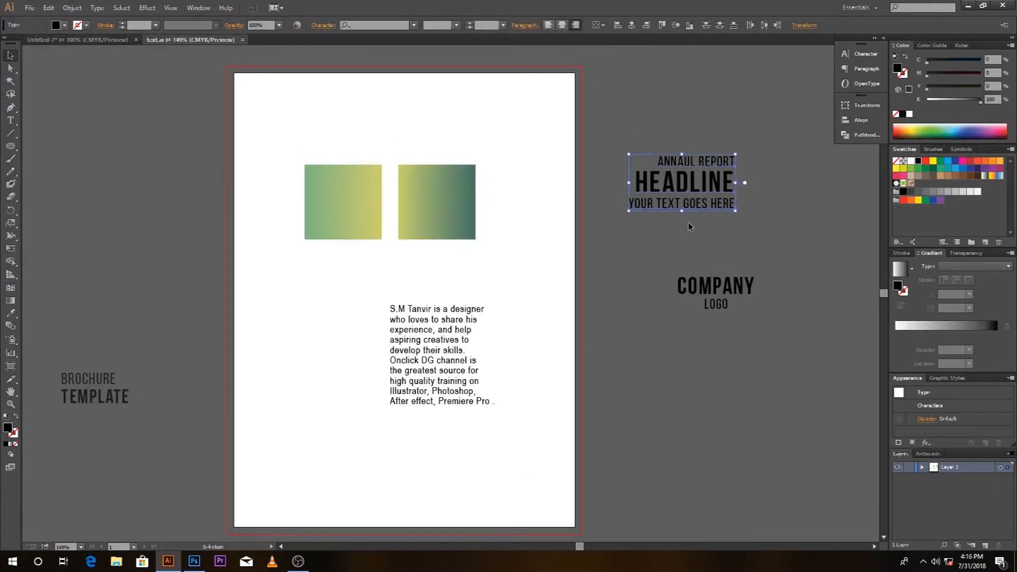
click(48, 7)
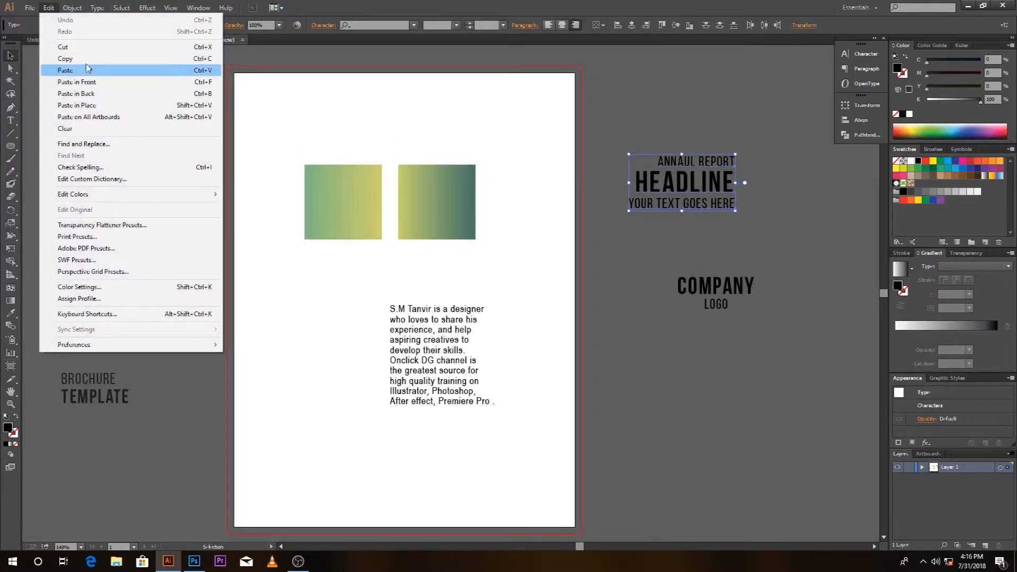
click(69, 56)
click(48, 40)
click(48, 7)
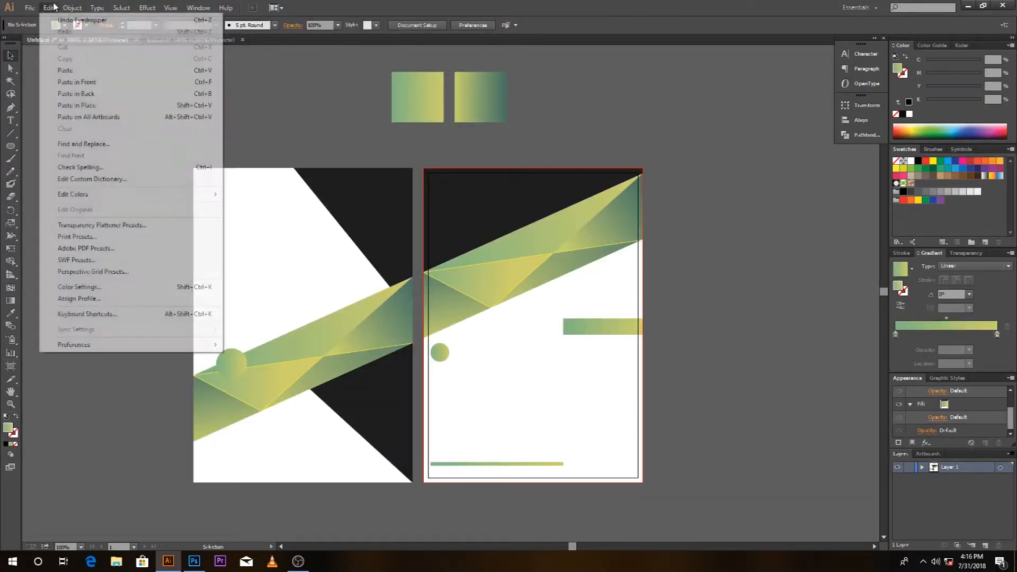
click(103, 75)
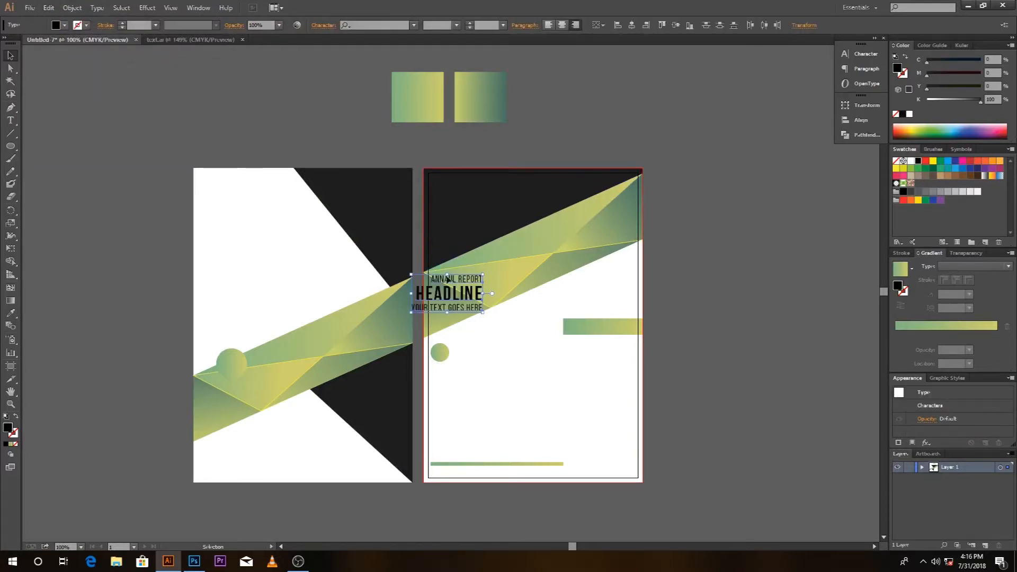
- Move the annual report headline block onto the upper outer end of the second page's band and set its black to 95%
drag(461, 286, 612, 215)
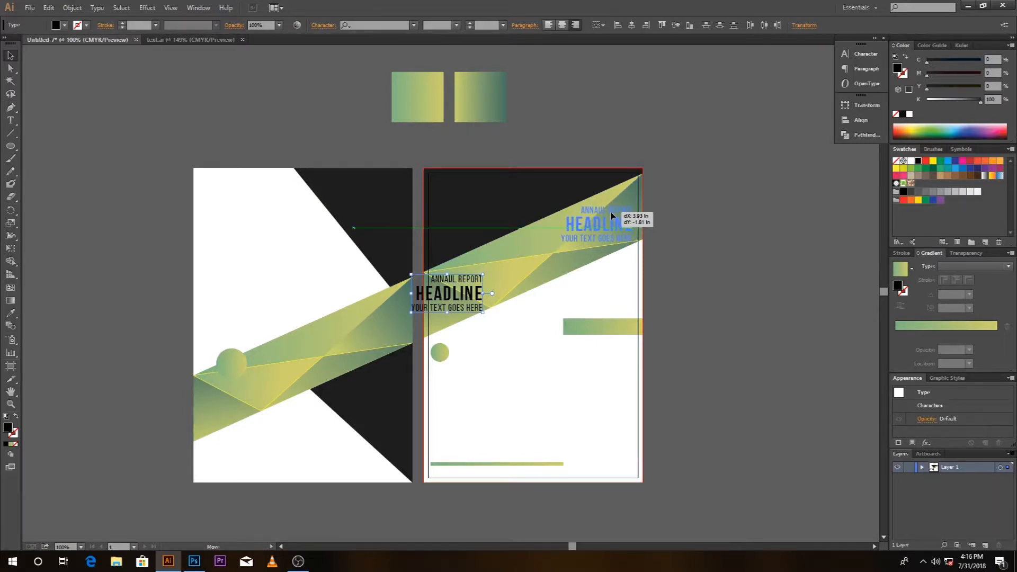
drag(610, 211, 611, 212)
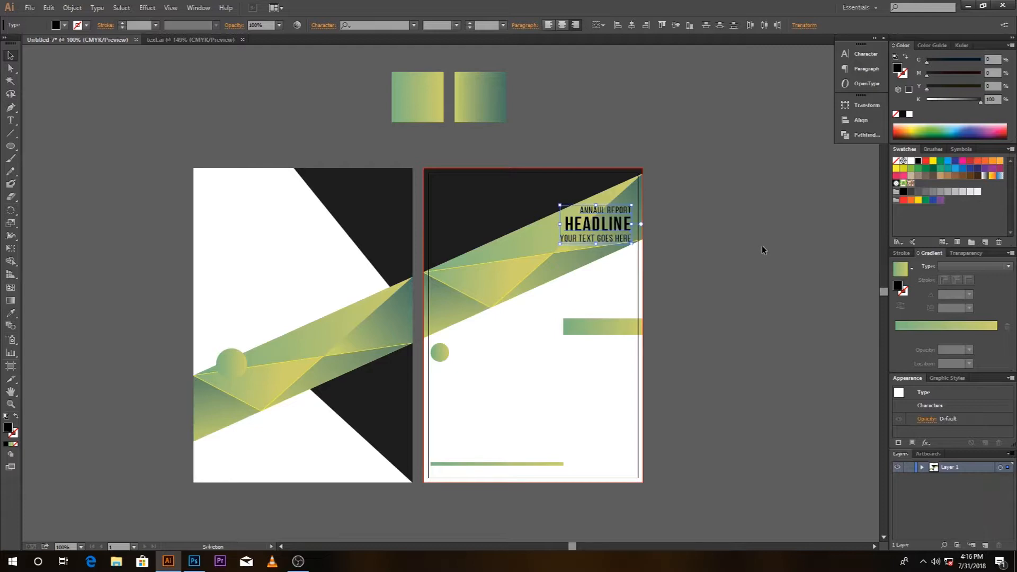
text(95)
key(Return)
click(769, 205)
- Duplicate the headline block onto the dark upper inner corner of the second page, left-aligned with a white fill
drag(541, 281, 667, 274)
shift+click(750, 202)
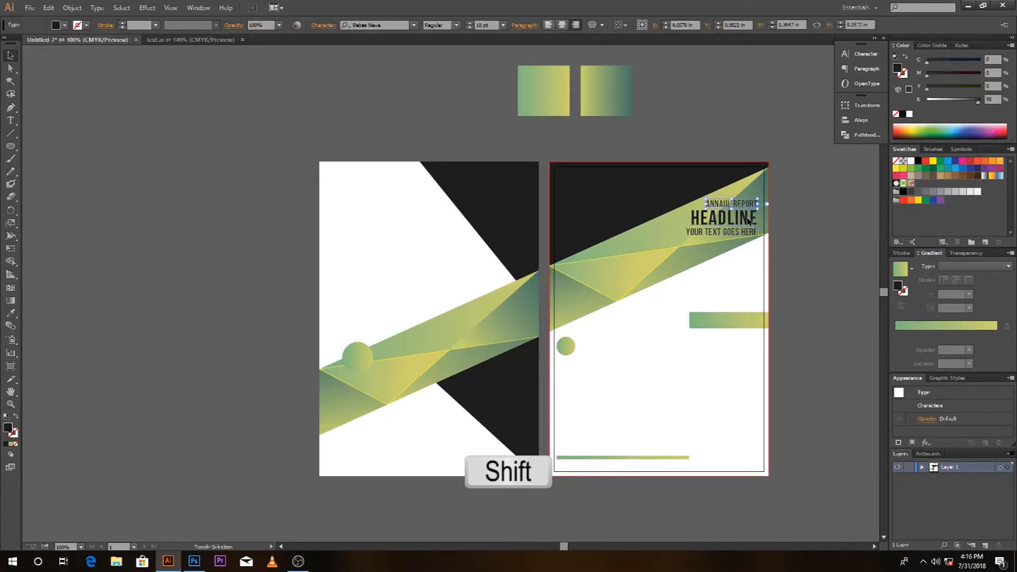
drag(750, 210, 583, 196)
click(549, 25)
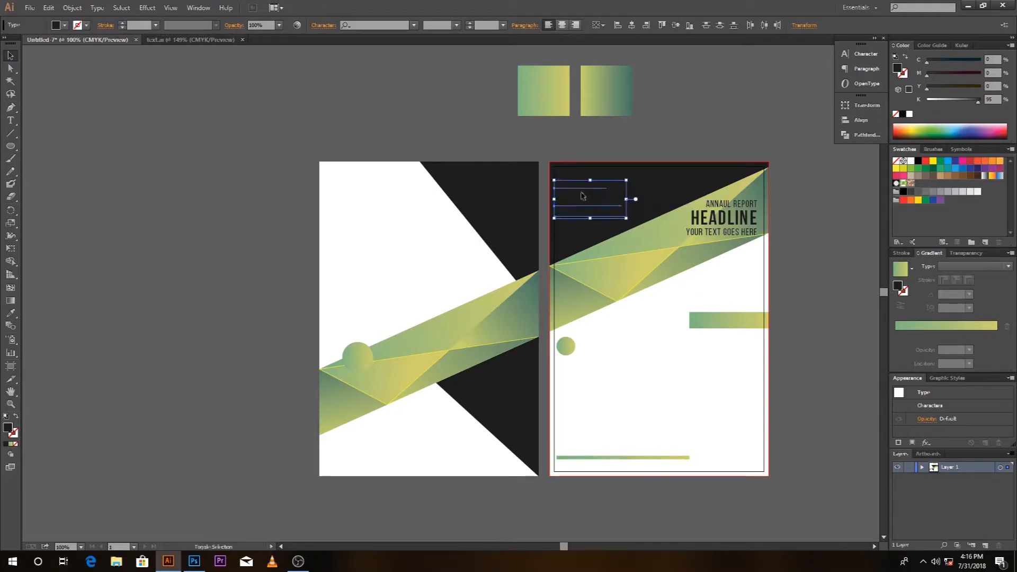
click(909, 114)
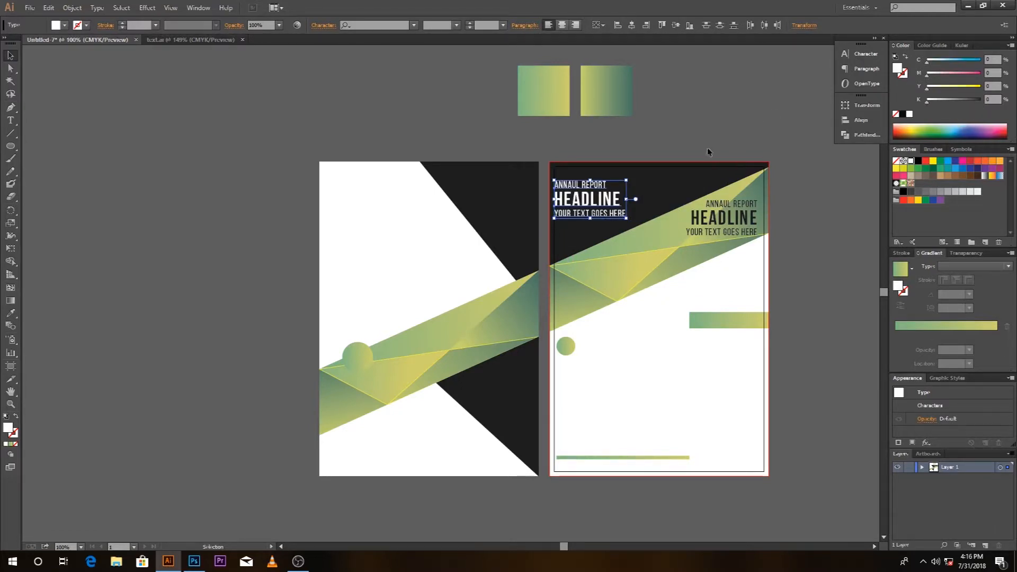
- Change the white text block's three lines to "YOUR", "COMPANY" and "NAME"
click(675, 142)
triple_click(589, 186)
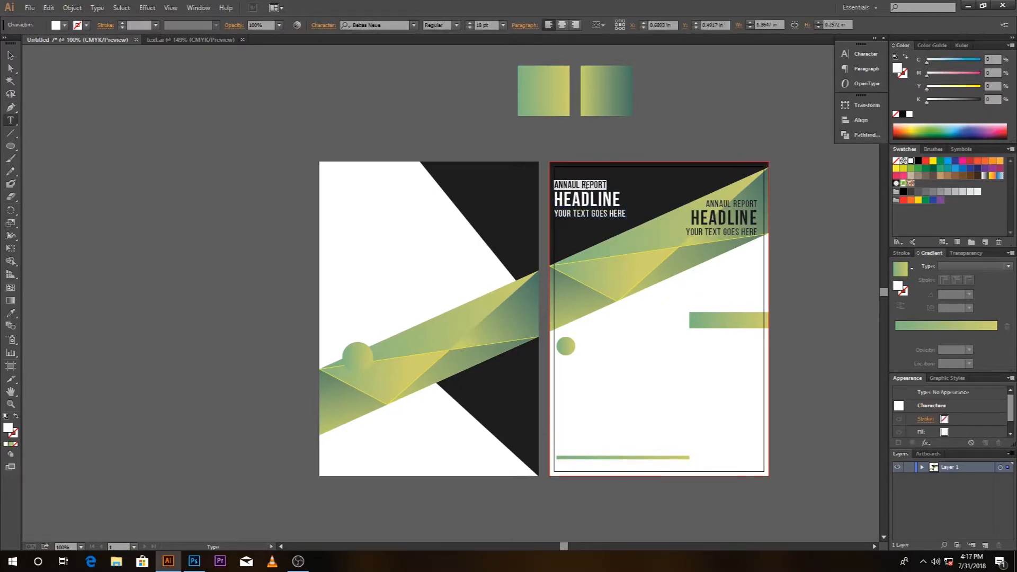
text(YOUR)
drag(558, 196, 705, 194)
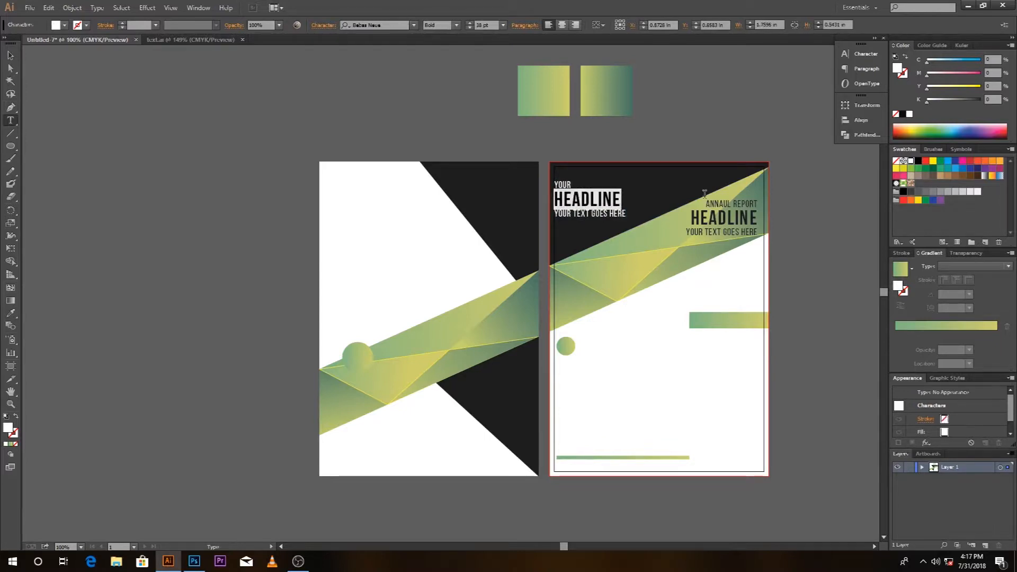
text(COMPANY)
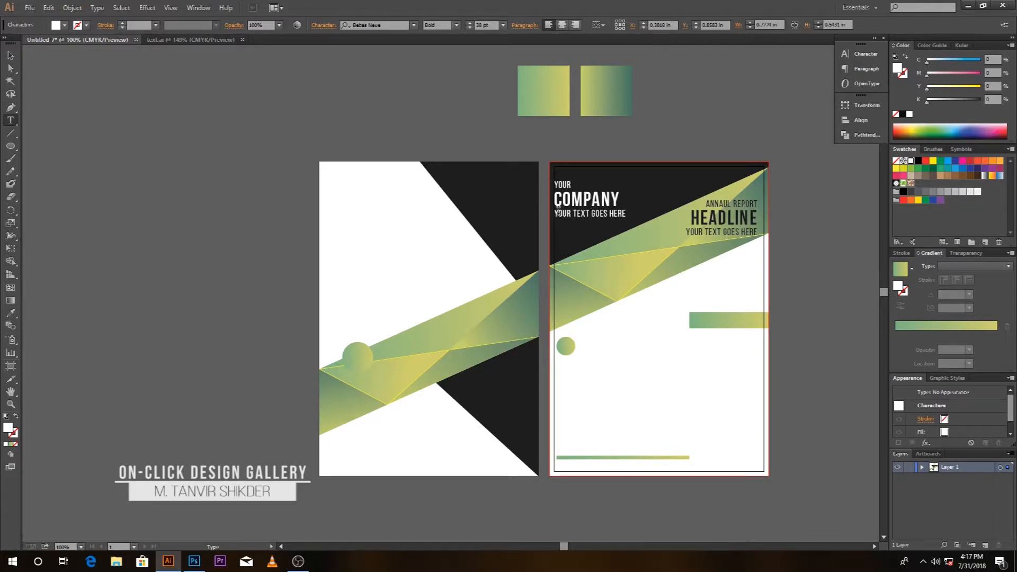
drag(557, 211, 631, 211)
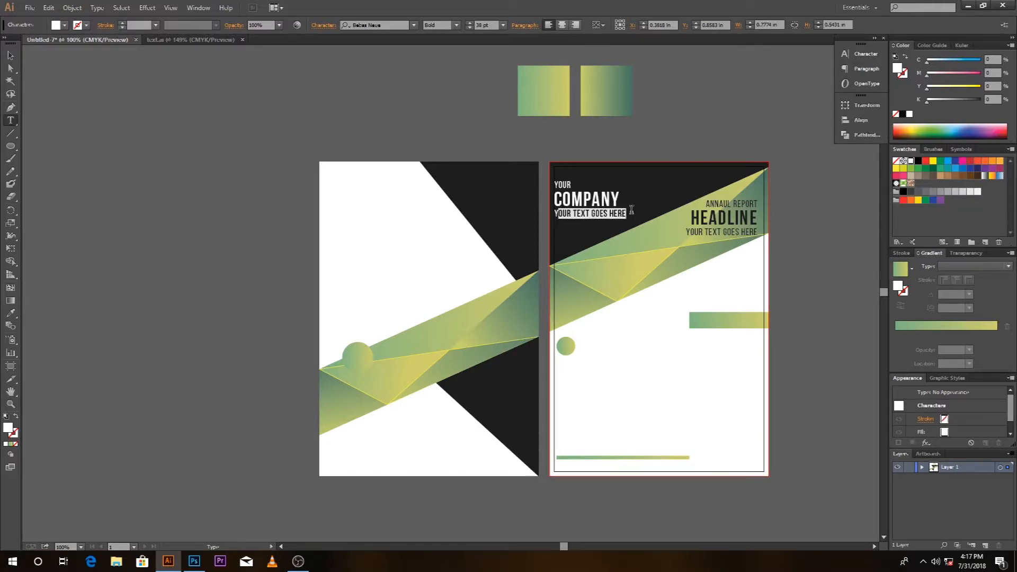
key(BackSpace)
text(NAME)
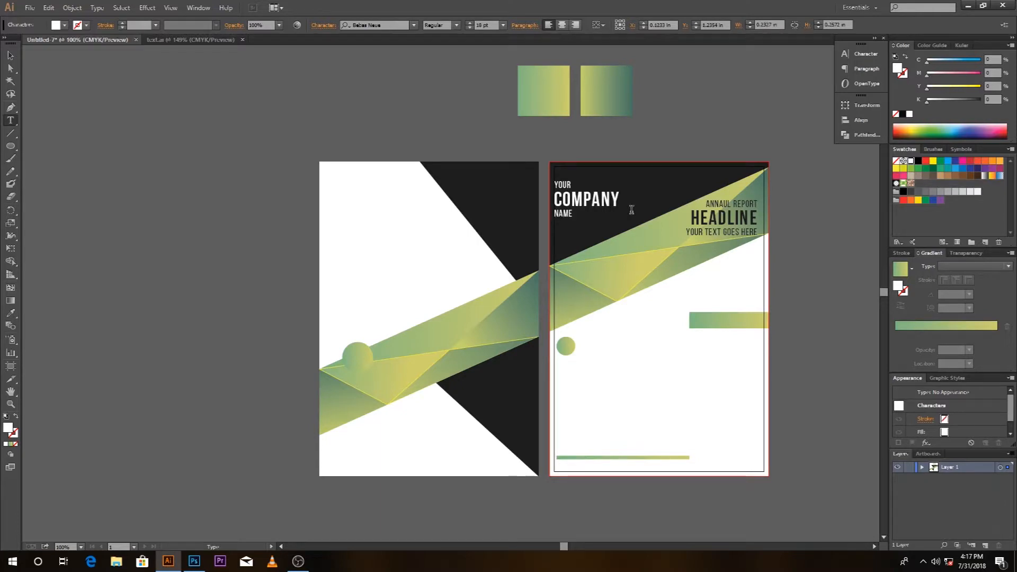
click(7, 56)
click(143, 120)
- Copy the designer description paragraph from text.ai, paste it into the brochure and place it beside the second page's outer edge
drag(625, 308, 608, 296)
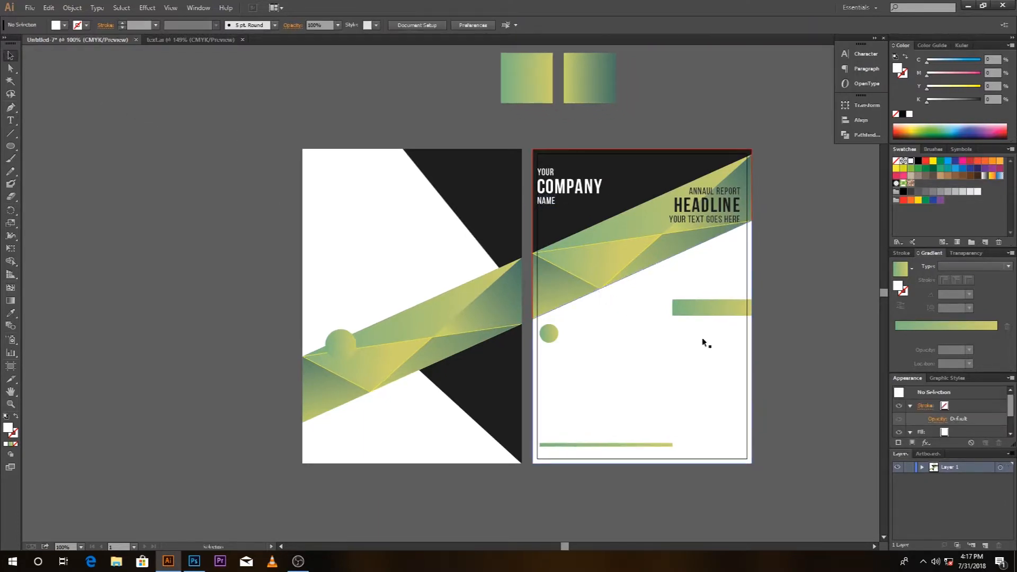
click(183, 41)
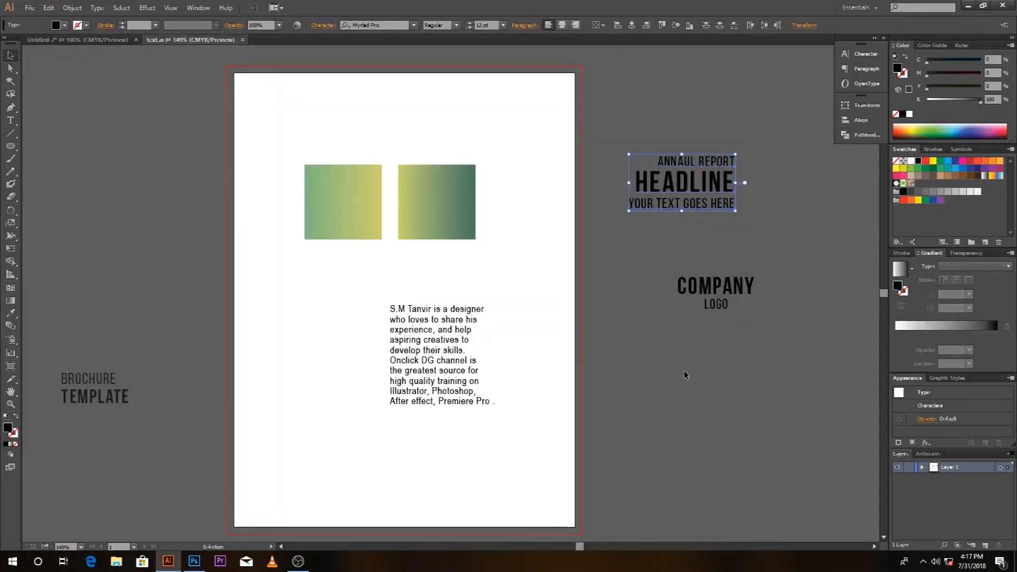
click(457, 318)
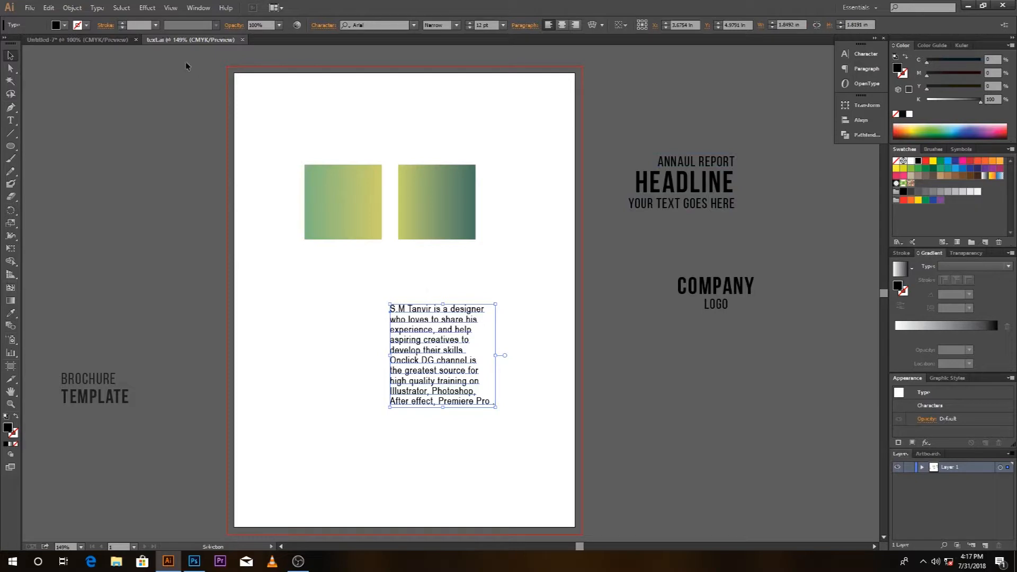
click(49, 7)
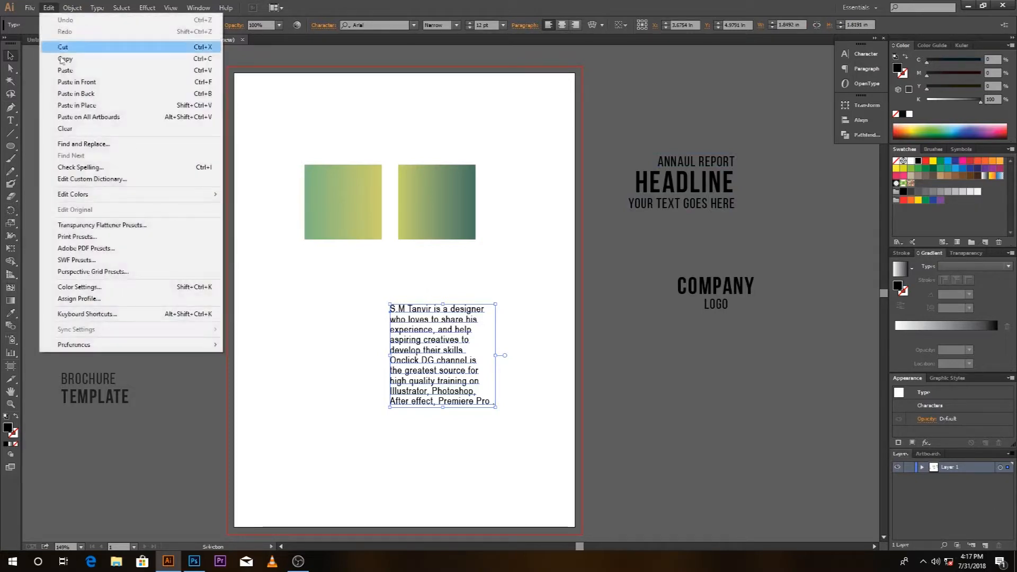
click(87, 58)
click(78, 43)
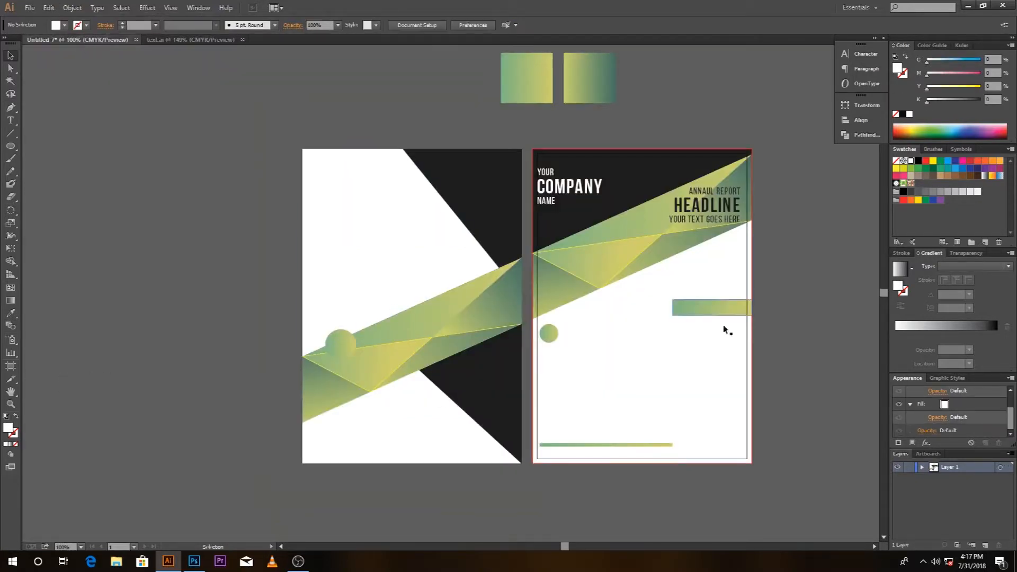
click(49, 7)
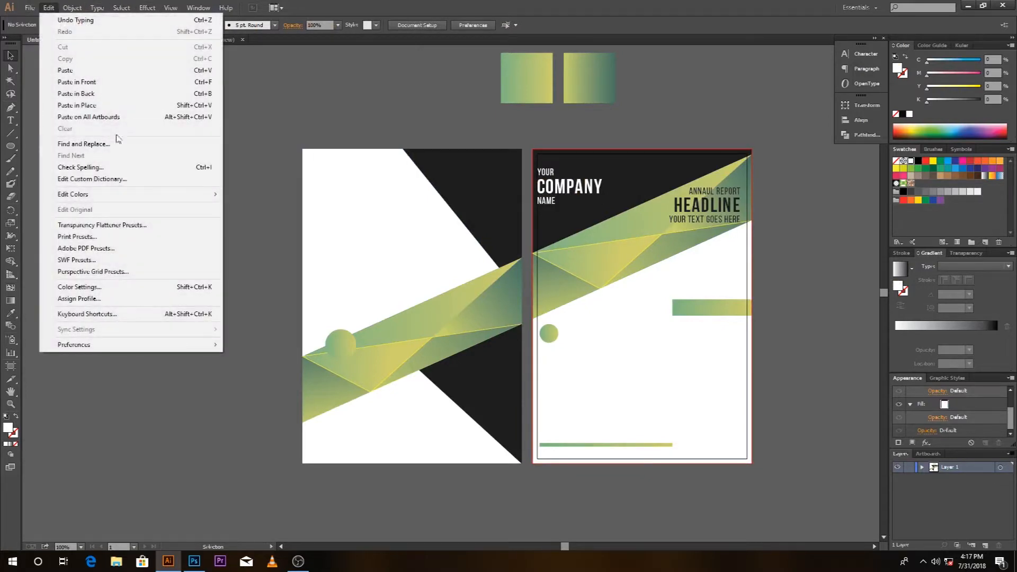
click(107, 70)
drag(446, 280, 818, 304)
click(793, 371)
- Duplicate the white "YOUR" text onto the small gradient circle on the second page and change it to "01"
drag(701, 340, 682, 320)
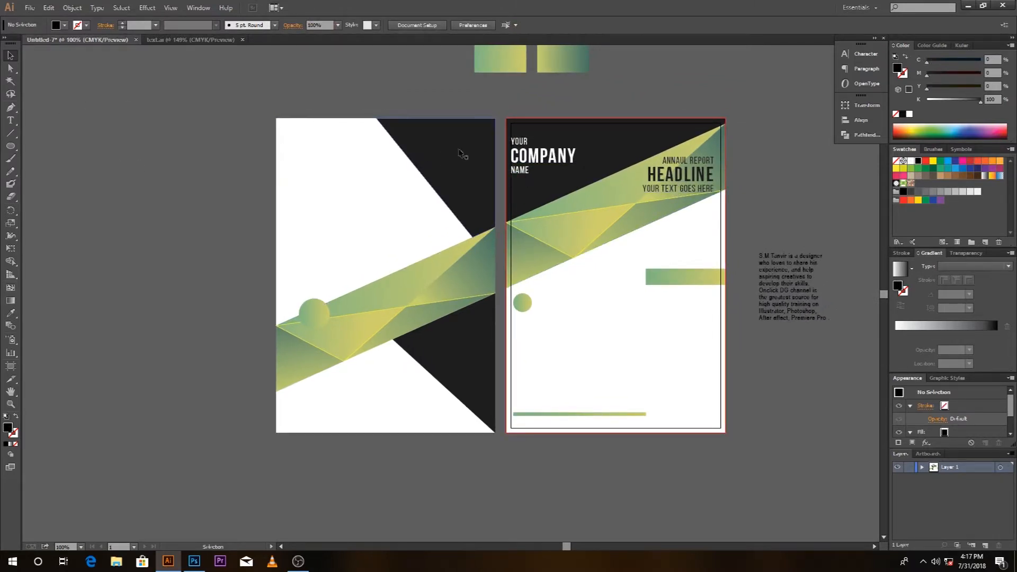
click(519, 141)
drag(519, 142, 521, 298)
double_click(430, 232)
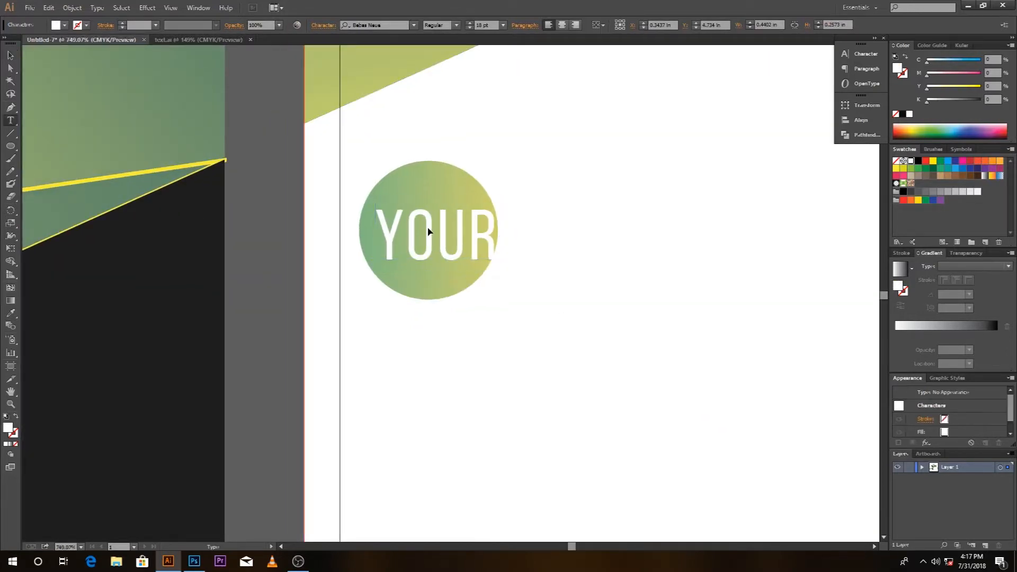
double_click(429, 231)
text(01)
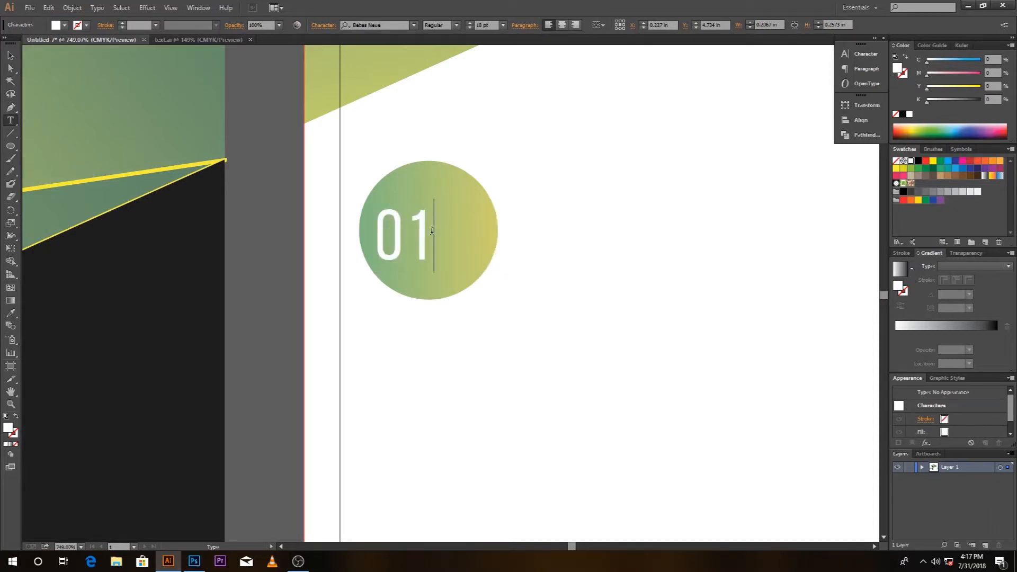
- Center the "01" text and the small gradient circle horizontally on each other
click(11, 56)
shift+click(481, 238)
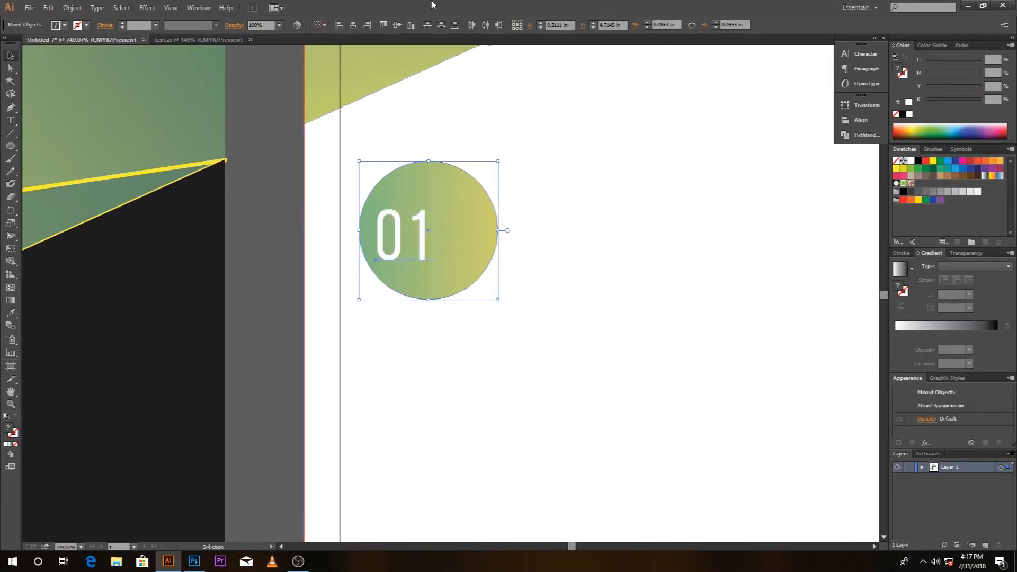
click(368, 26)
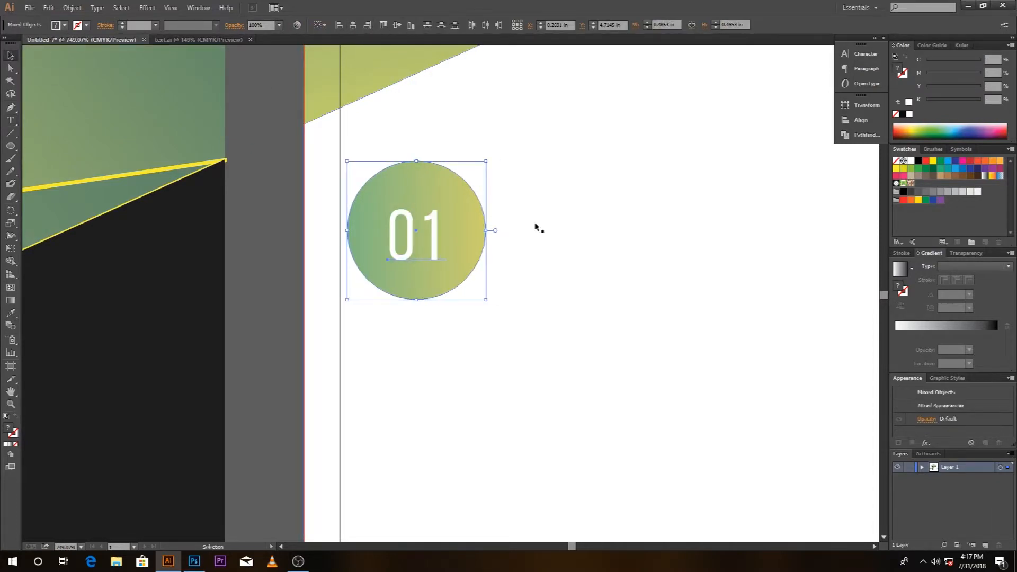
click(518, 228)
- Shrink the circle behind the "01" around its center to about 0.363 in across
click(472, 234)
drag(487, 162, 469, 177)
click(479, 220)
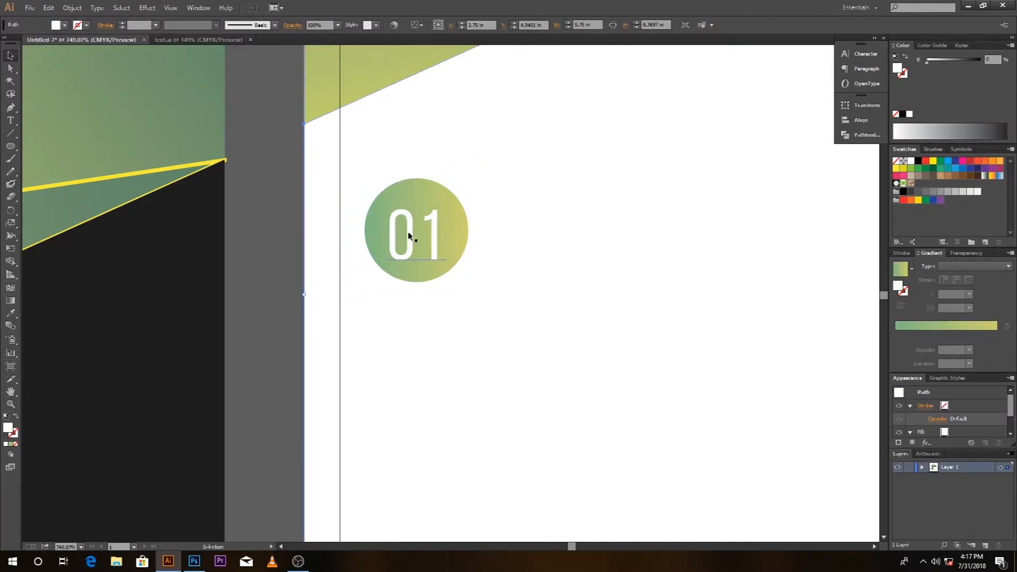
click(409, 236)
shift+click(465, 243)
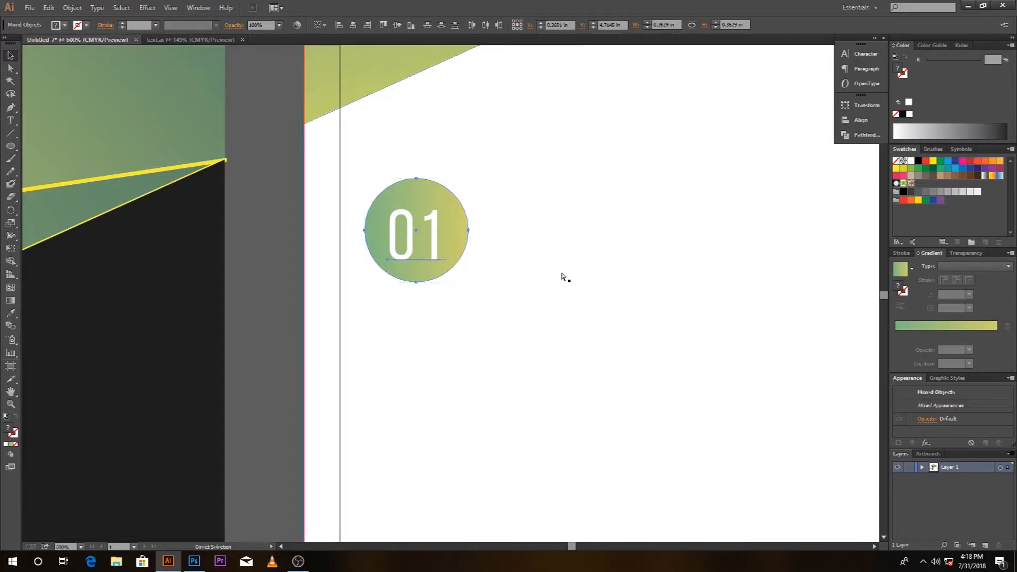
key(ctrl+minus)
key(ctrl+minus)
key(ctrl+minus)
key(ctrl+minus)
key(ctrl+minus)
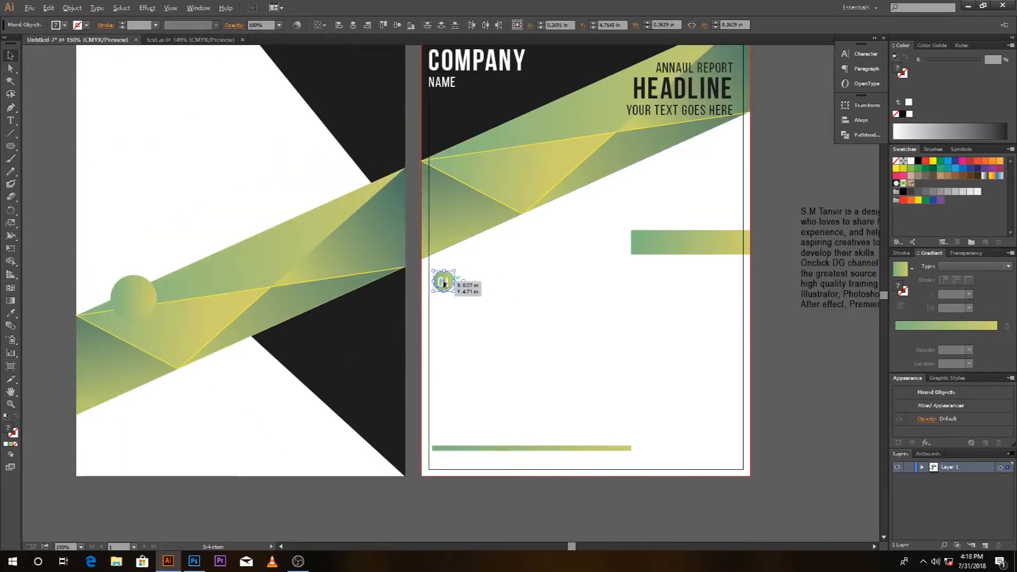
click(777, 329)
- Duplicate the "YOUR TEXT GOES HERE" line beside the "01" circle and change it to "MAIN TITLE"
key(alt)
drag(678, 112, 500, 278)
double_click(477, 284)
key(ctrl+a)
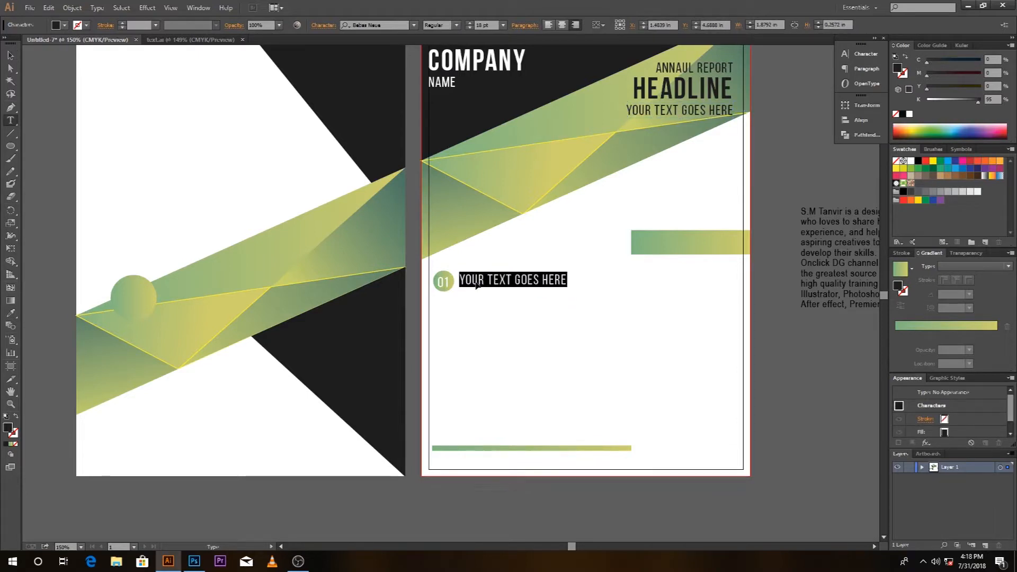
text(MAIN )
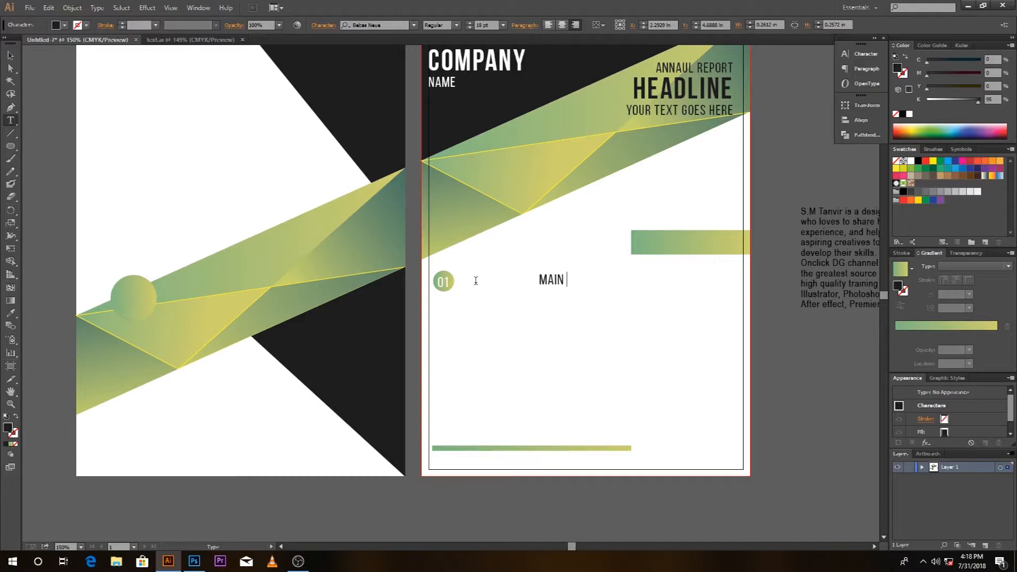
text(TITLE)
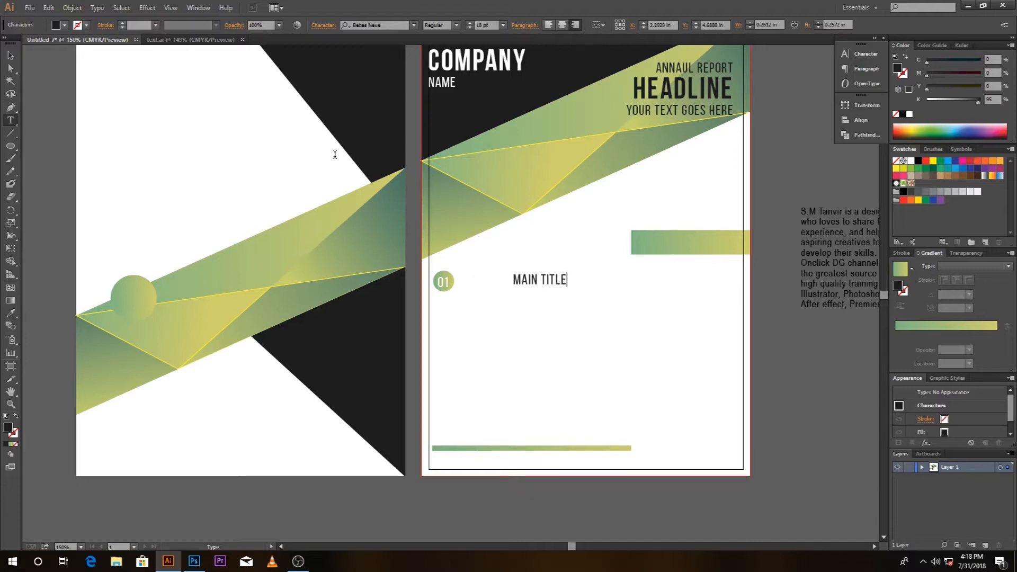
- Left-align the "MAIN TITLE" text and place it just beside the "01" circle
click(10, 55)
drag(545, 282, 496, 287)
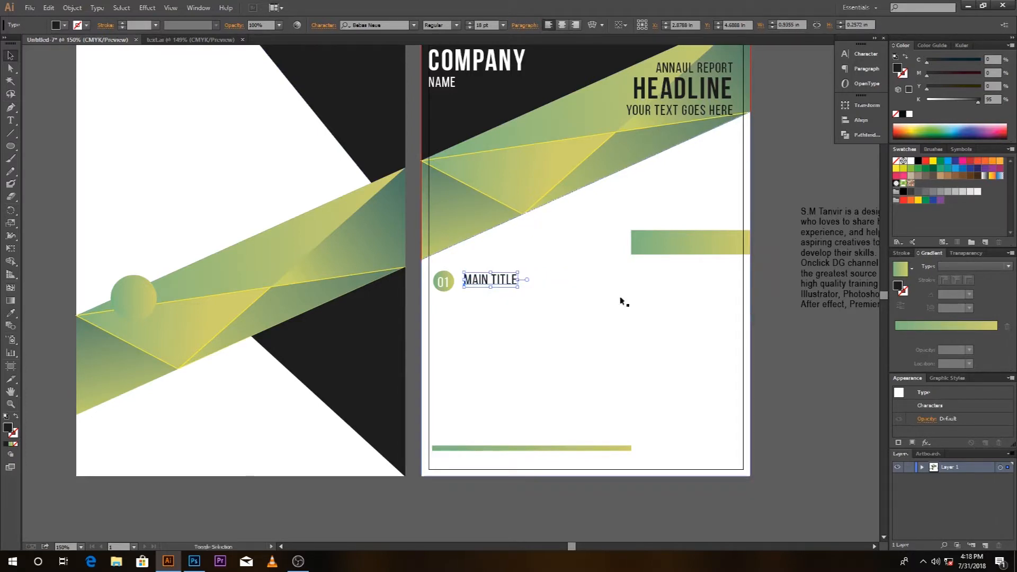
click(821, 332)
- Move the description paragraph onto the second page directly beneath "MAIN TITLE", lined up with its start
drag(801, 328, 727, 287)
drag(781, 171, 443, 257)
click(537, 323)
- Duplicate the "01" circle with its number twice straight down the second page at equal spacing
drag(519, 331, 642, 274)
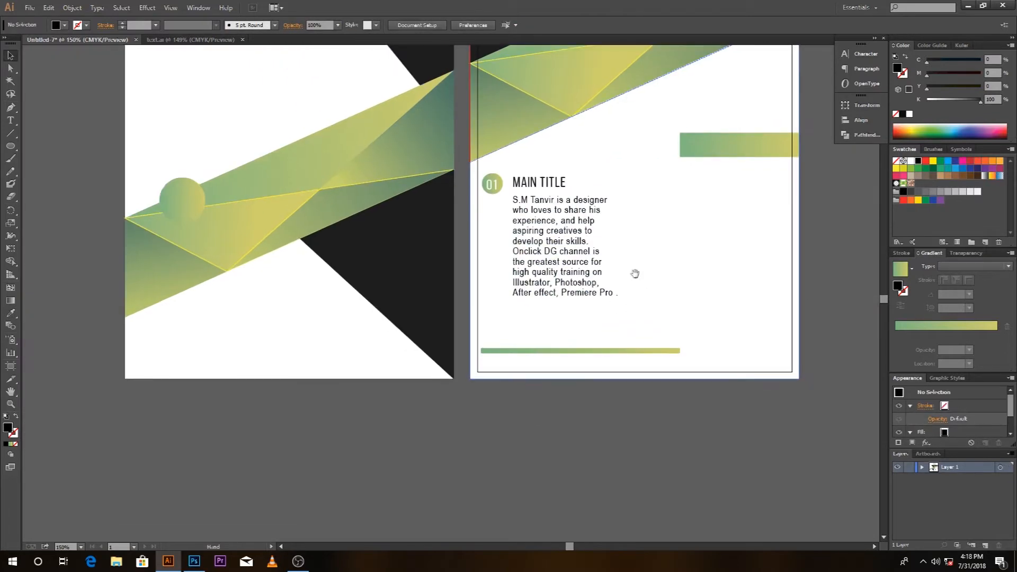
click(502, 184)
drag(502, 183, 505, 239)
key(ctrl+d)
click(622, 245)
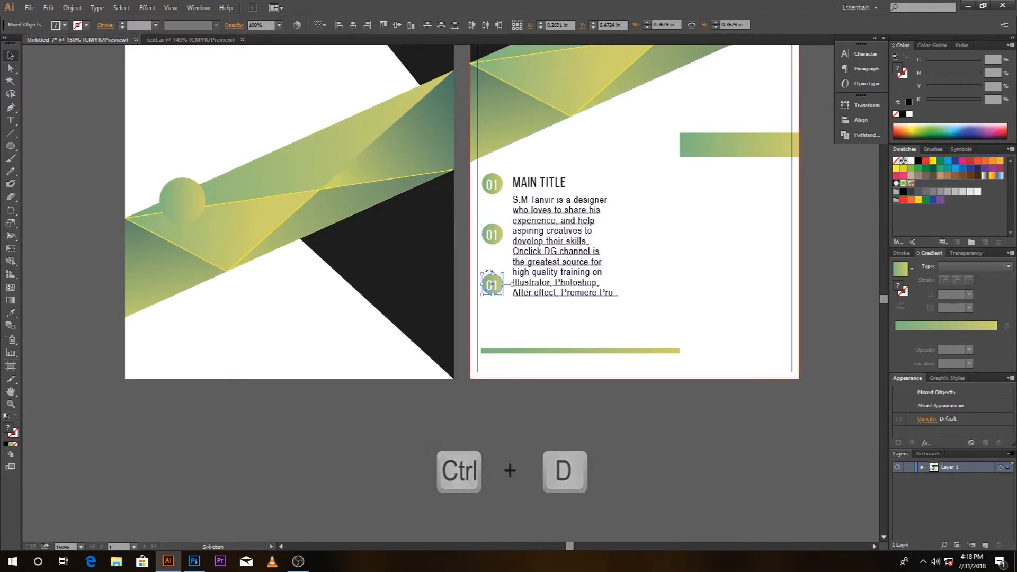
- Duplicate "MAIN TITLE" outside the second page's outer edge and change the copy to "SARVICE TITLE"
drag(794, 242, 659, 258)
scroll(670, 253, up, 2)
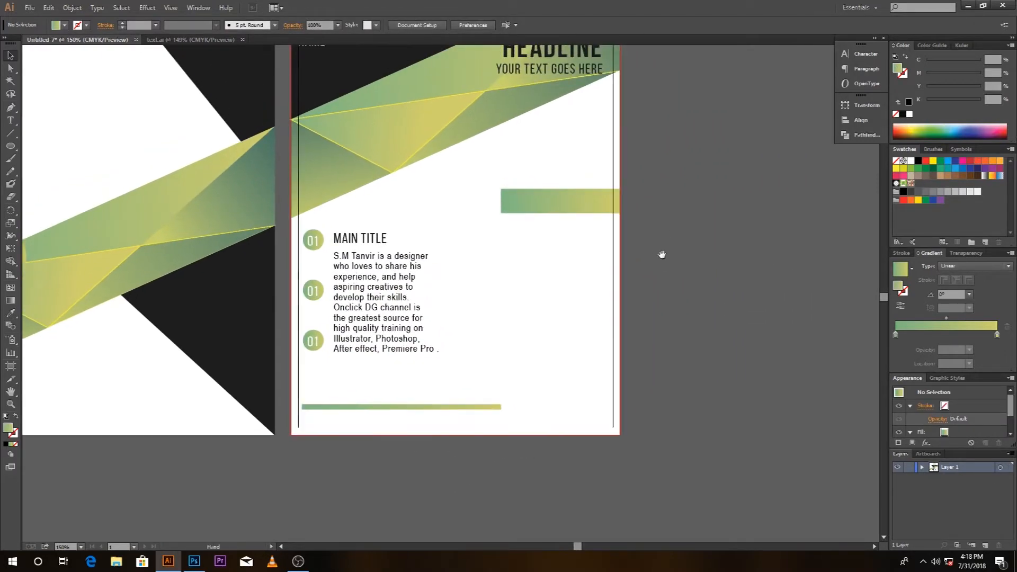
click(363, 241)
drag(360, 239, 685, 185)
triple_click(684, 186)
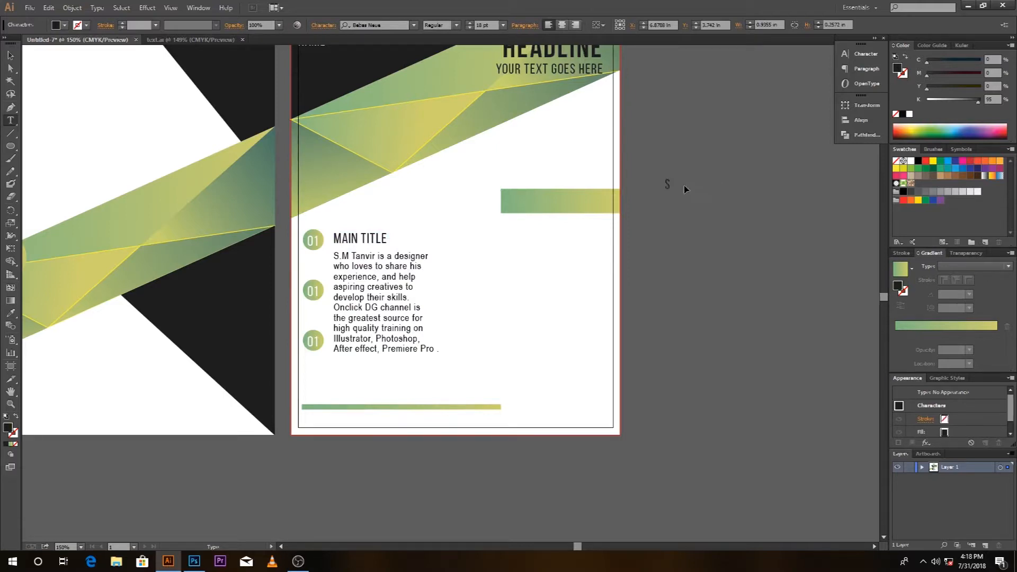
text(SARVICE TITLE)
- Set the font size of the "SARVICE TITLE" text to 15 pt
click(11, 55)
click(484, 24)
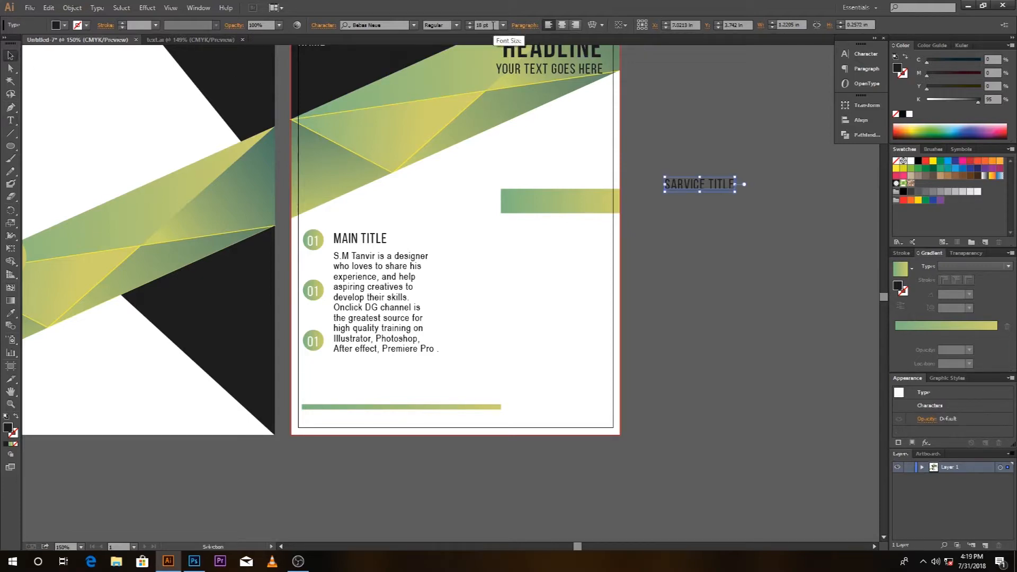
text(15)
key(Return)
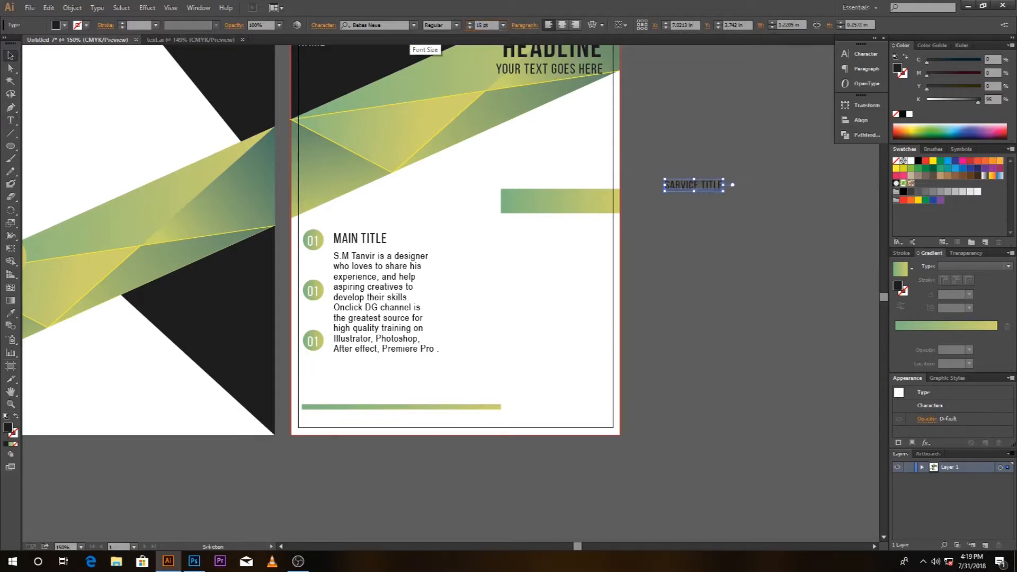
click(722, 203)
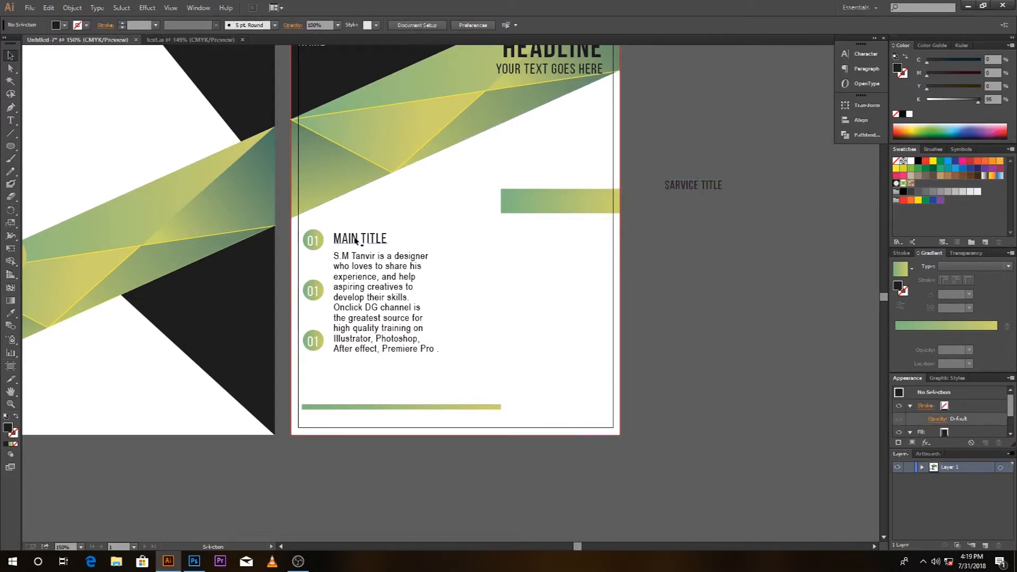
- Add the text "your company sarvice" beneath "SARVICE TITLE" outside the second page and set its font size to 12 pt
click(11, 119)
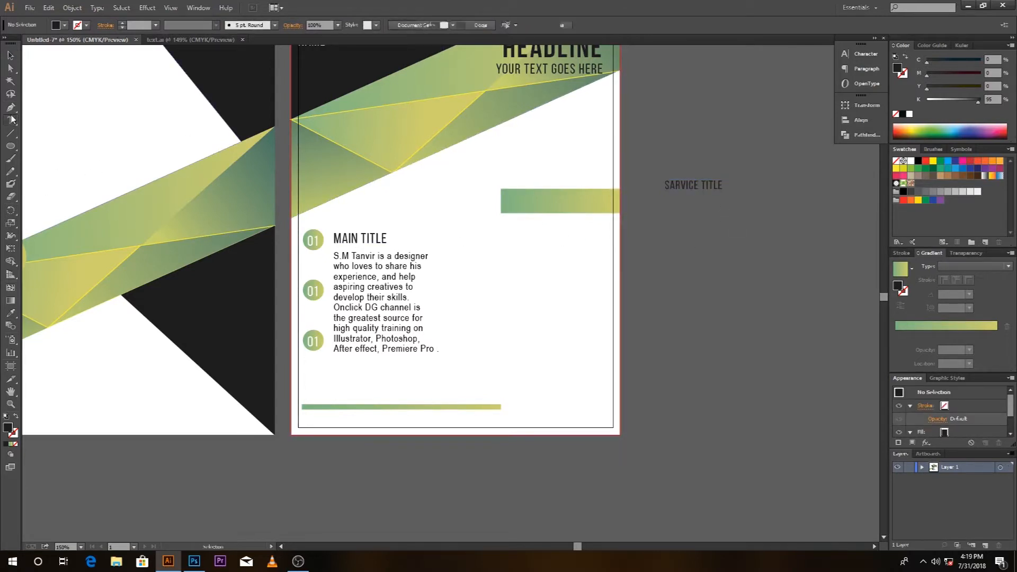
click(665, 225)
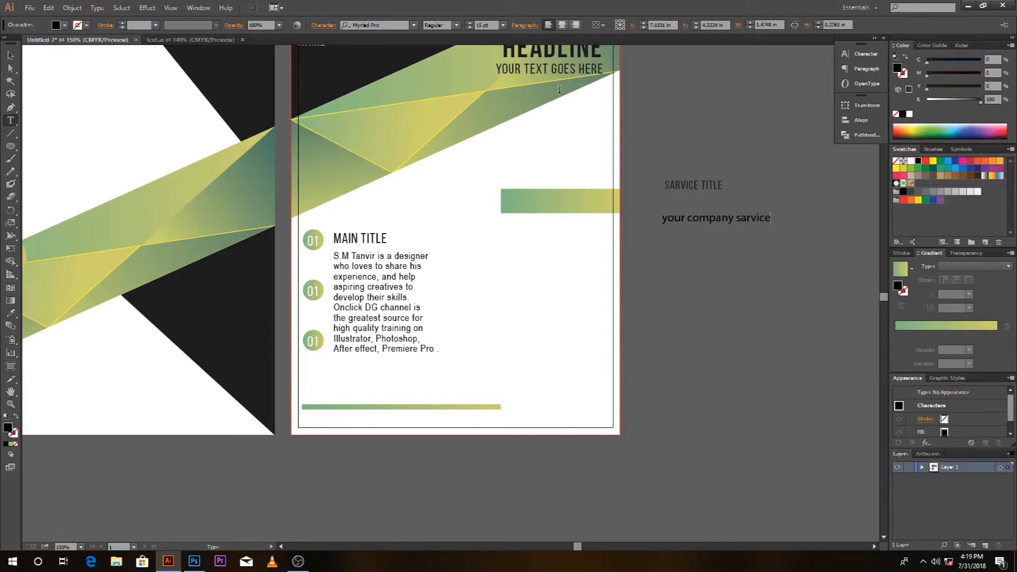
key(Escape)
click(494, 26)
text(12)
key(Return)
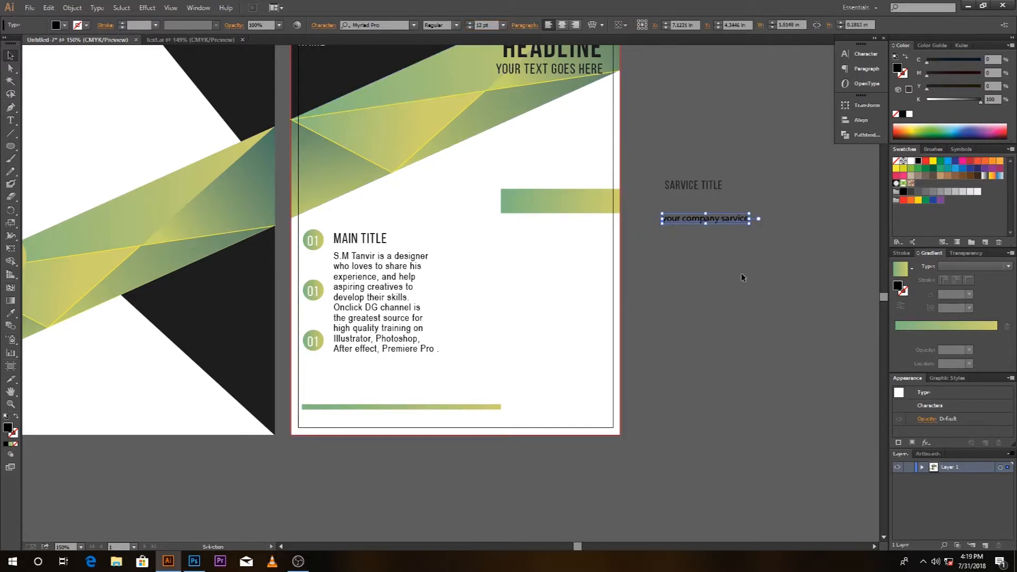
- Set the font of the "your company sarvice" line to Arial Narrow
click(455, 25)
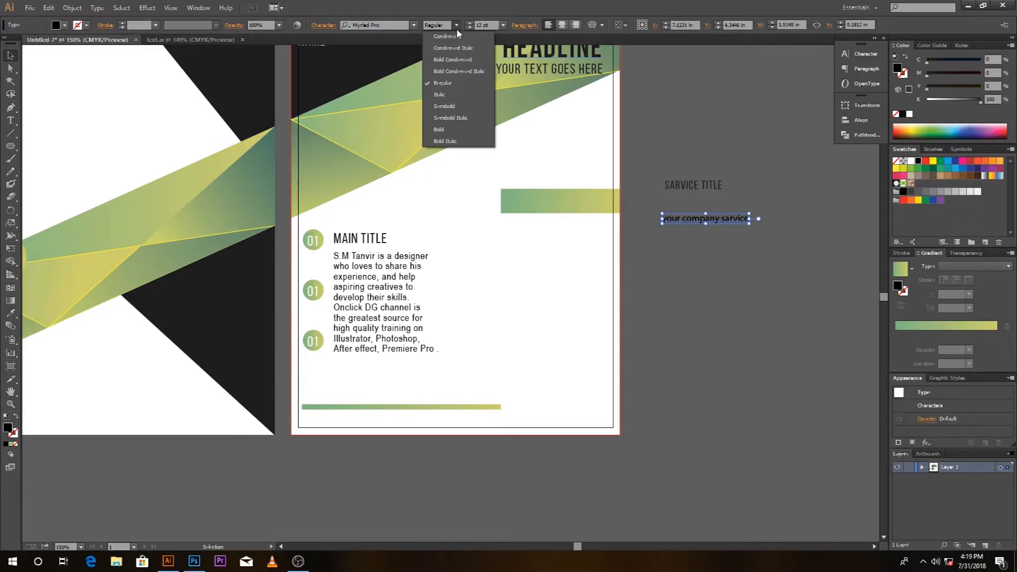
click(456, 27)
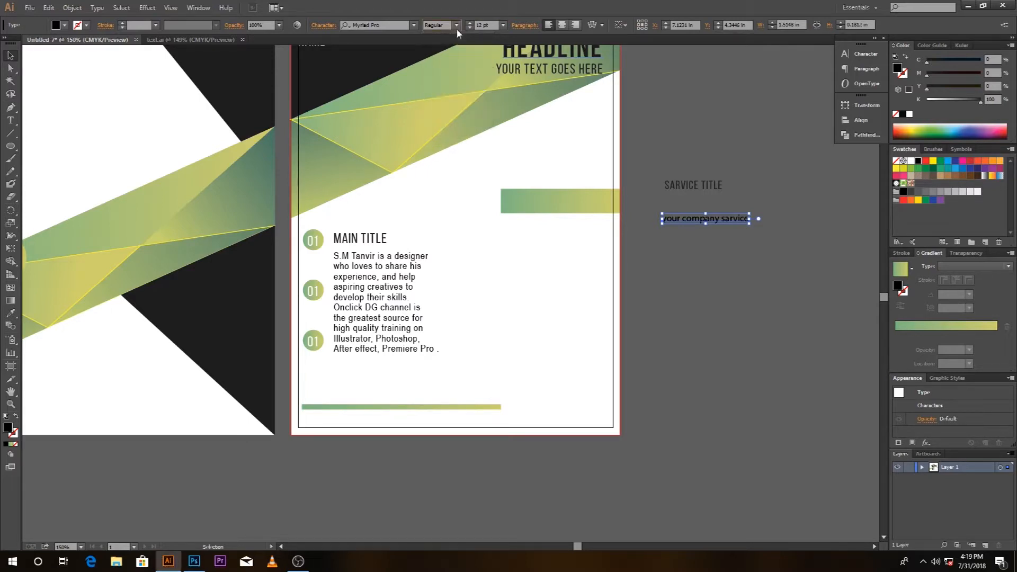
click(757, 271)
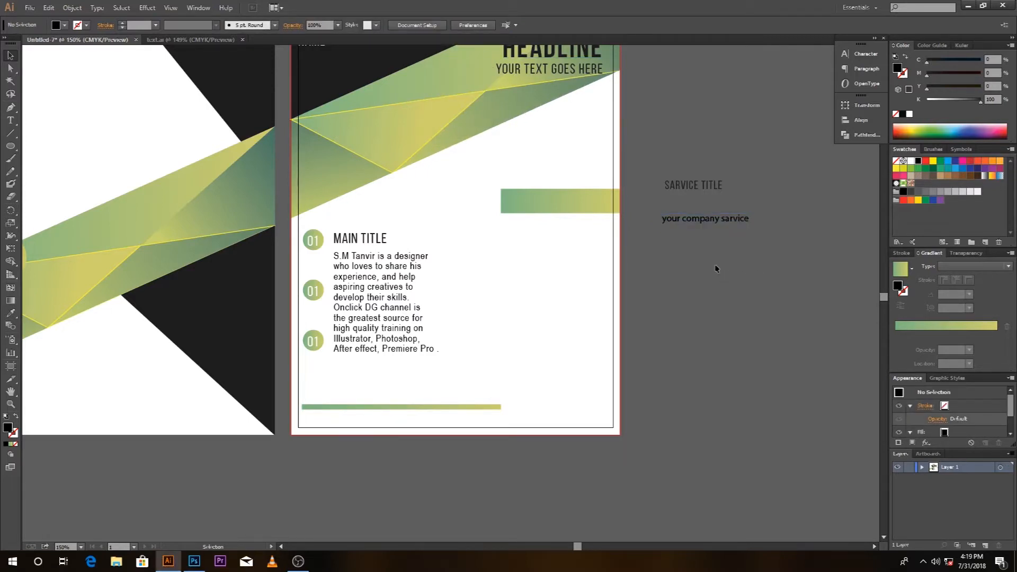
click(715, 220)
click(373, 25)
text(arial)
click(440, 36)
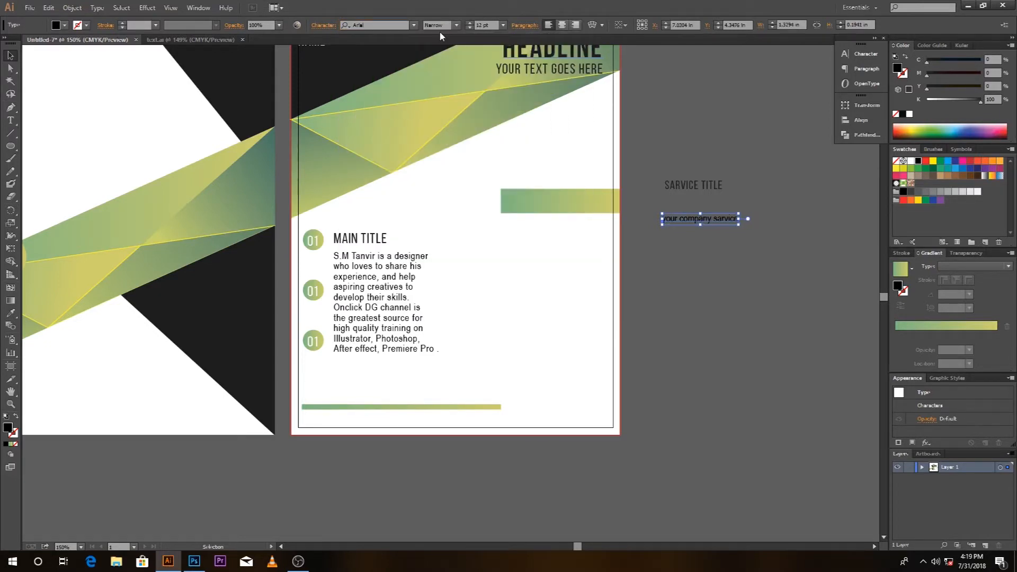
- Place "SARVICE TITLE" directly above the "your company sarvice" line and align both texts along their right edges
click(661, 249)
drag(714, 181, 727, 206)
drag(715, 185, 777, 226)
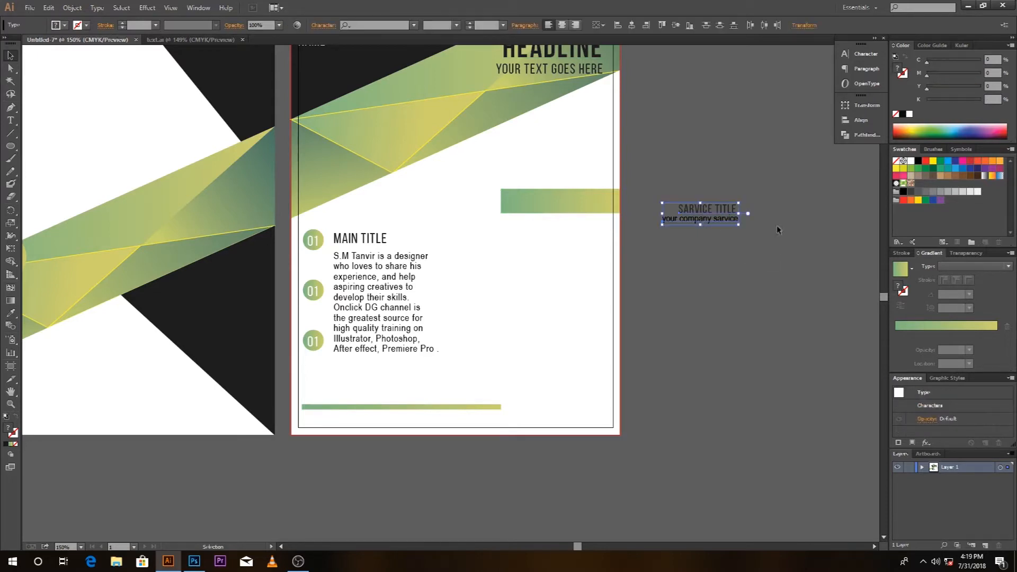
click(647, 25)
- Move the two aligned service texts onto the wide gradient bar at the second page's outer edge
drag(723, 211, 597, 197)
key(space)
drag(654, 142, 639, 217)
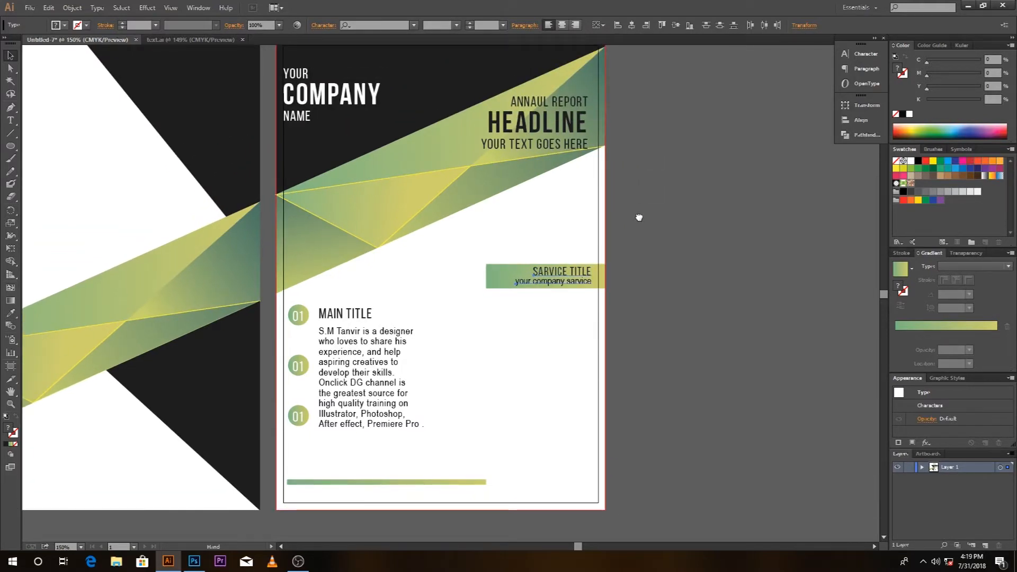
click(669, 269)
- Duplicate the gradient service bar with its two texts twice straight down the page at equal spacing
key(space)
drag(671, 288, 685, 259)
shift+click(567, 234)
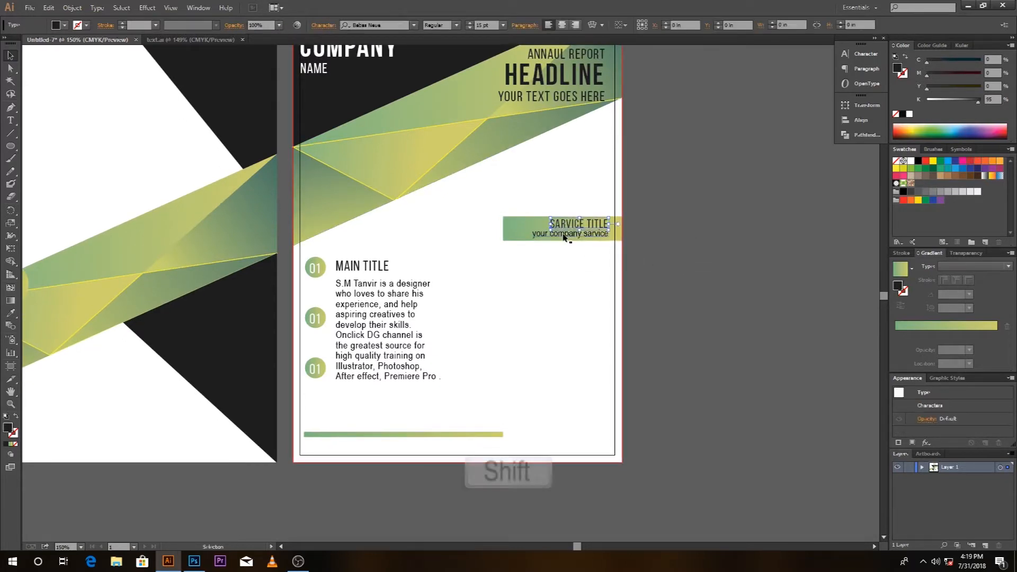
drag(576, 224, 578, 266)
key(ctrl+d)
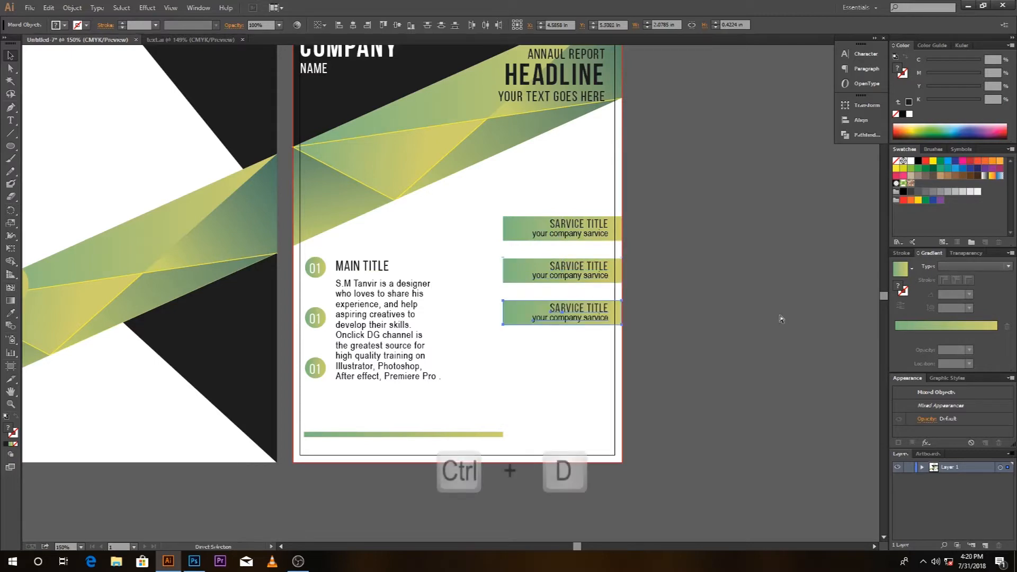
click(721, 340)
- Copy the opening of the second page's description paragraph, up to "develop their skills."
key(space)
drag(719, 341, 721, 329)
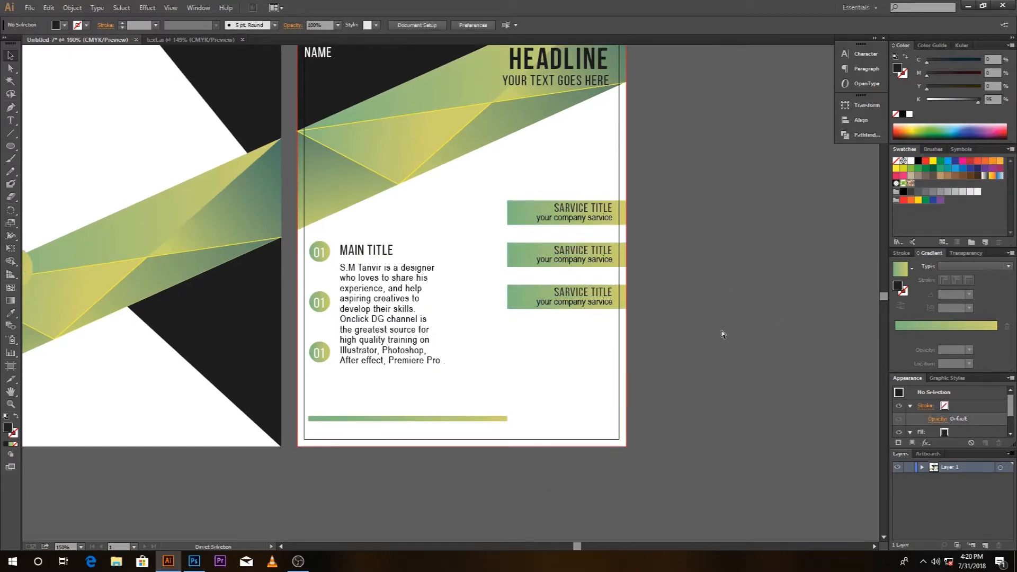
key(ctrl+minus)
drag(638, 346, 684, 320)
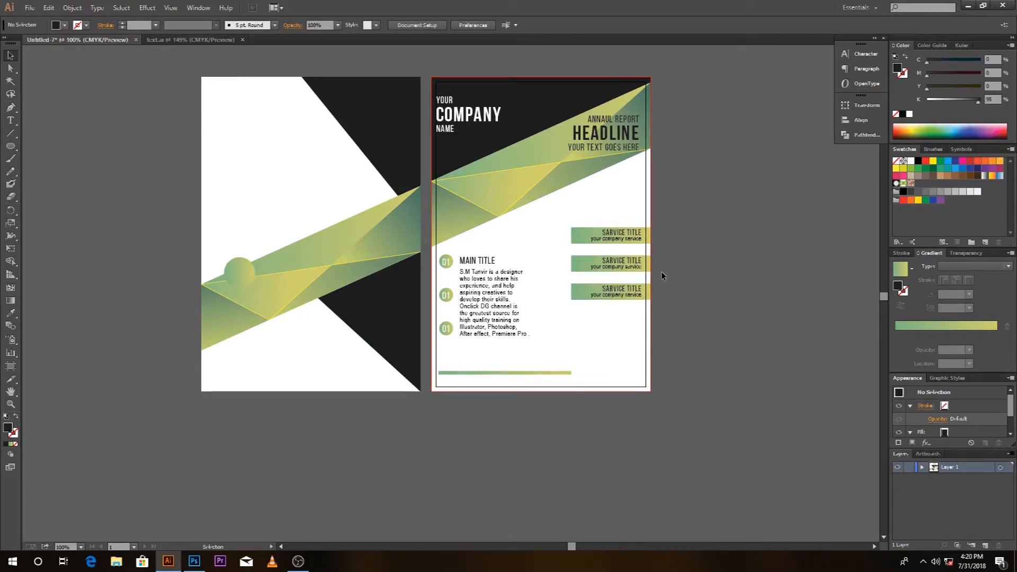
drag(582, 275, 608, 261)
click(489, 259)
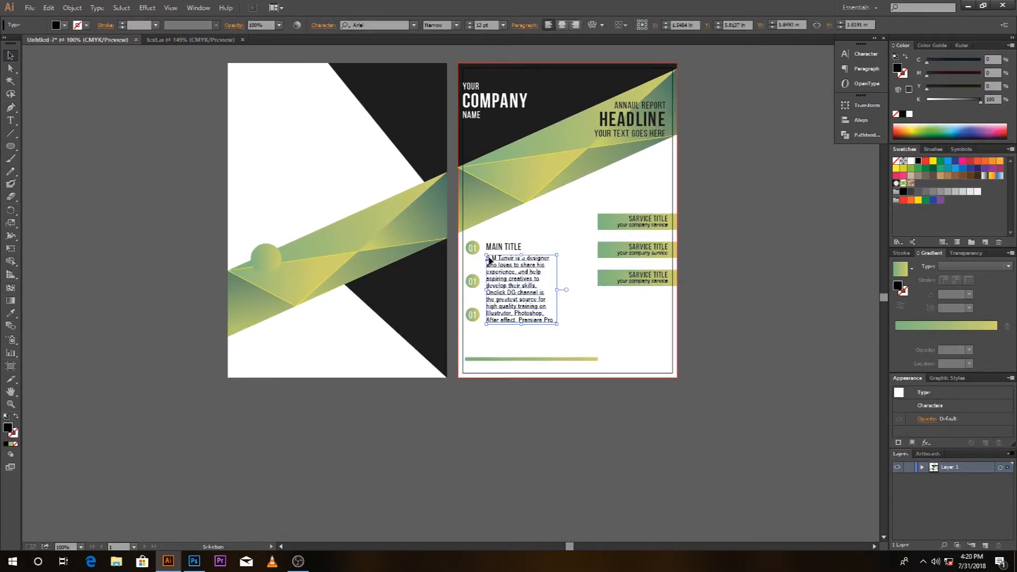
double_click(493, 259)
drag(487, 258, 558, 282)
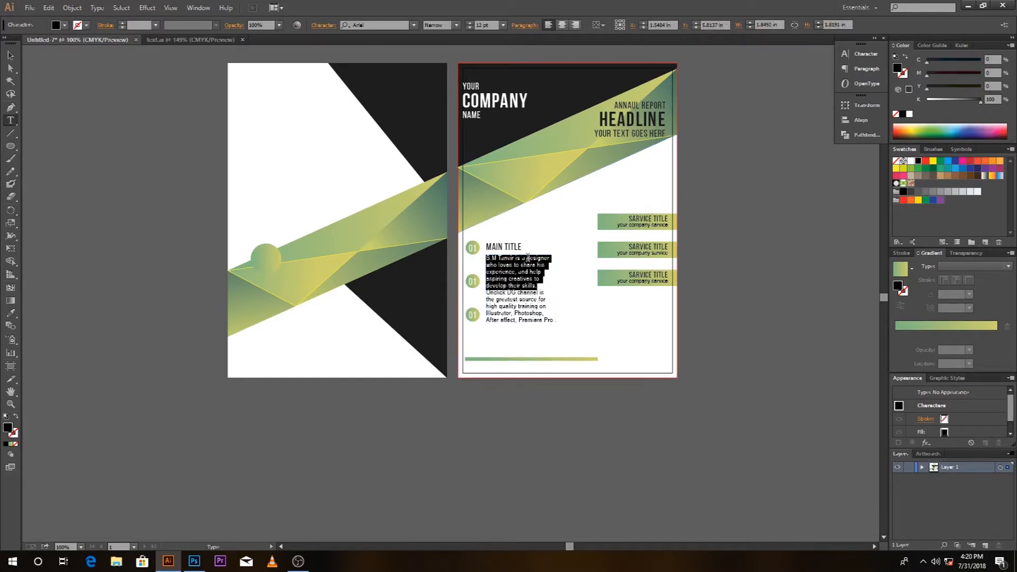
click(48, 8)
click(49, 8)
click(29, 7)
click(731, 211)
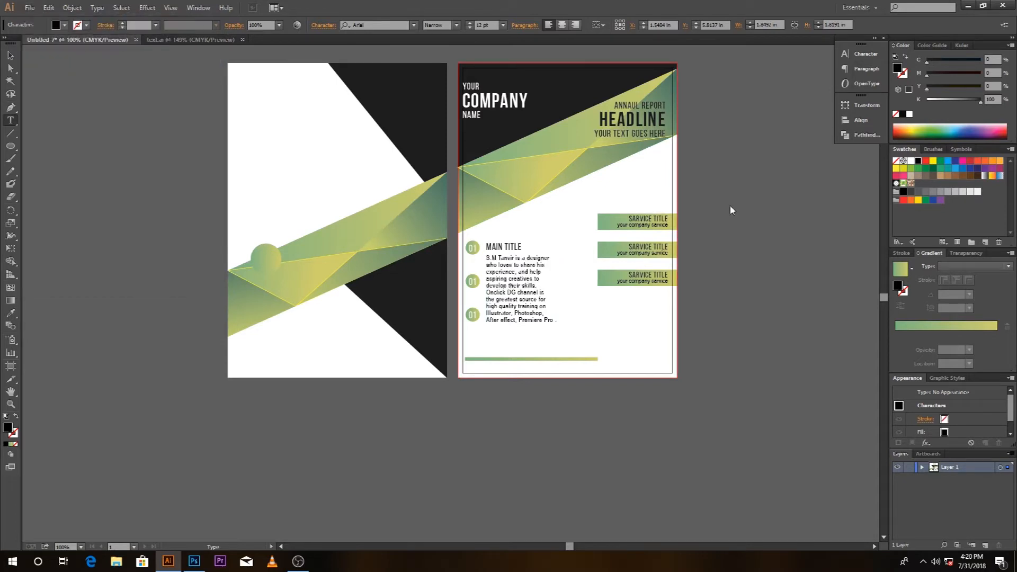
click(6, 55)
click(741, 180)
- Paste the copied excerpt onto the second page's gradient band below the company name and give it a white fill
drag(718, 163, 637, 216)
click(48, 7)
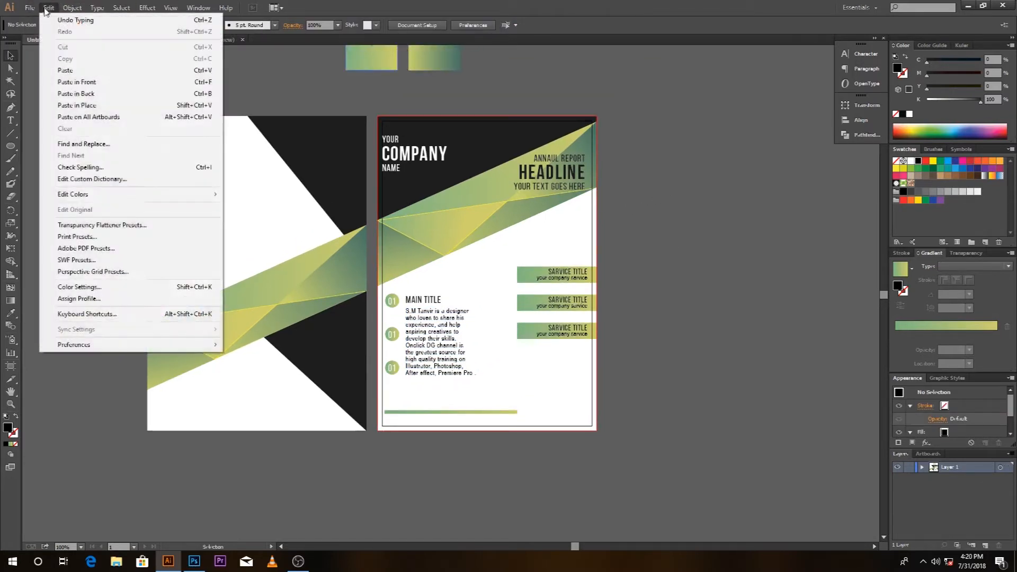
click(65, 70)
drag(450, 286, 413, 233)
drag(980, 100, 927, 102)
click(709, 261)
drag(707, 280, 693, 265)
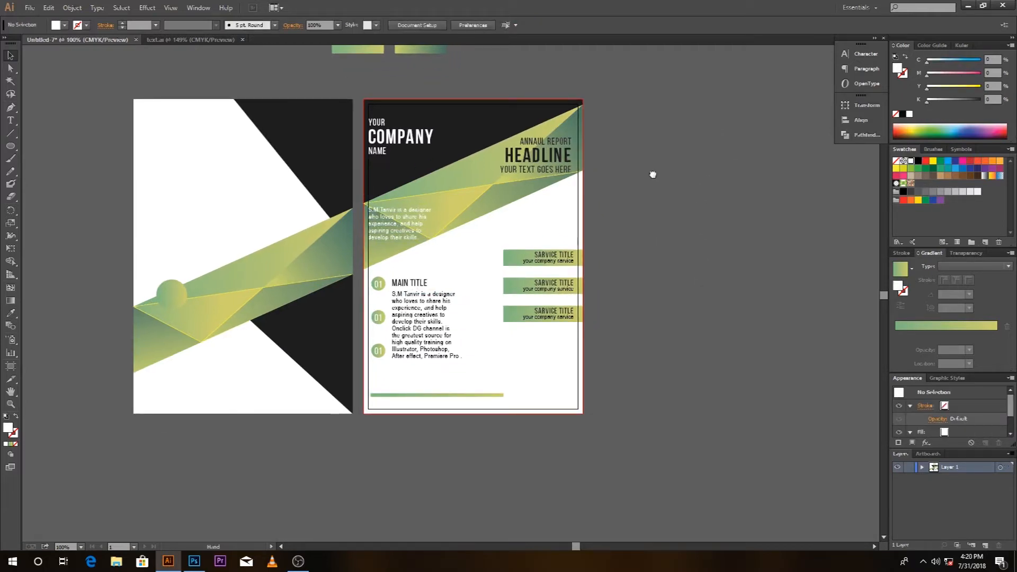
drag(652, 173, 652, 188)
- Open the "logo edit" Illustrator file from the On-click design gallery folder and copy all of its logo artwork
click(30, 8)
click(37, 46)
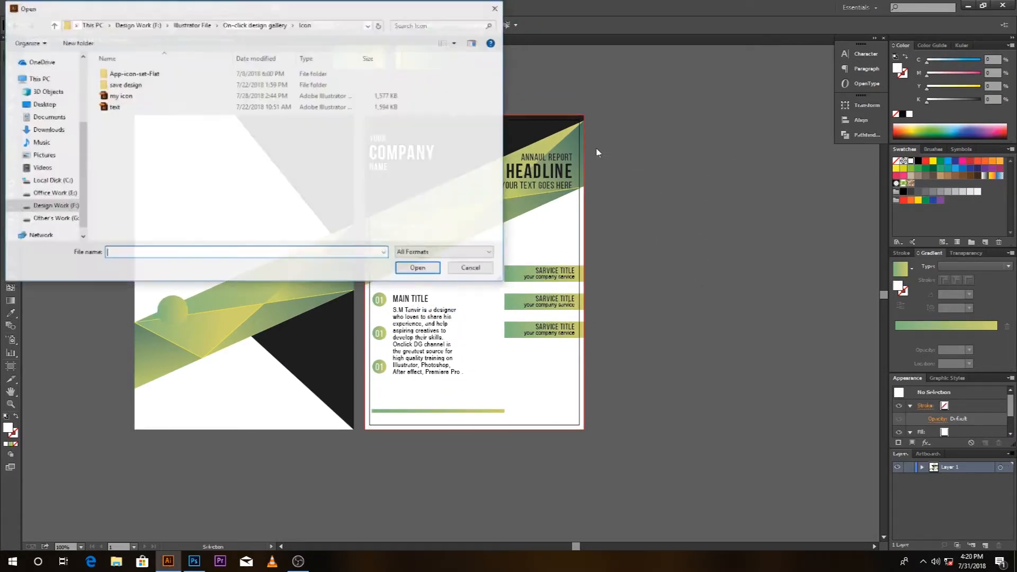
click(139, 96)
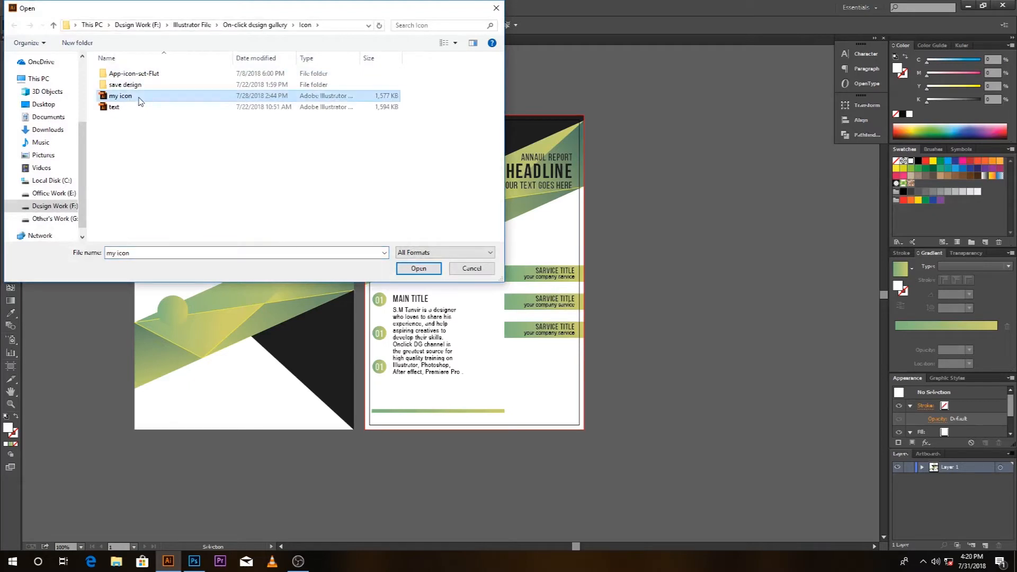
click(254, 25)
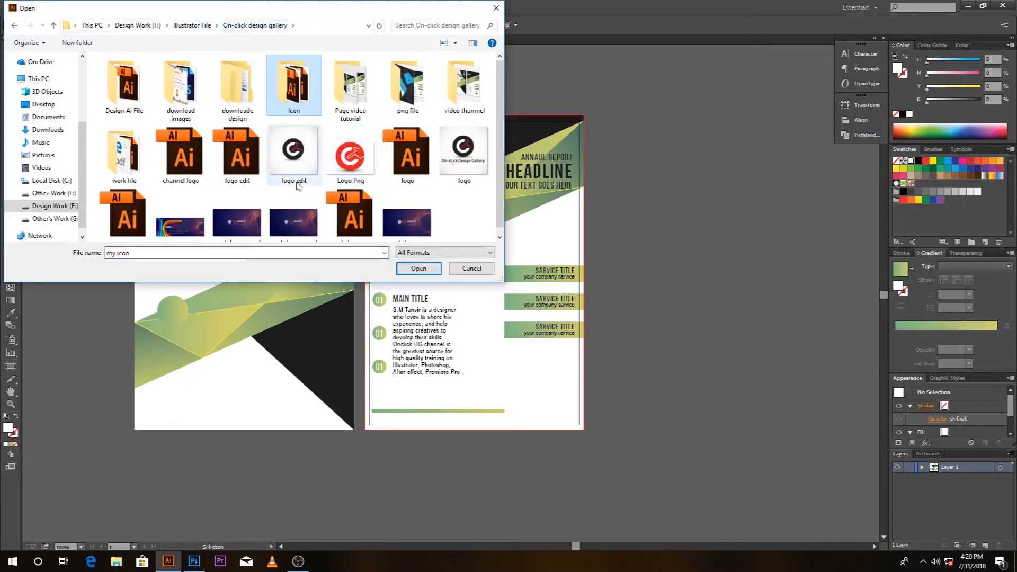
click(419, 268)
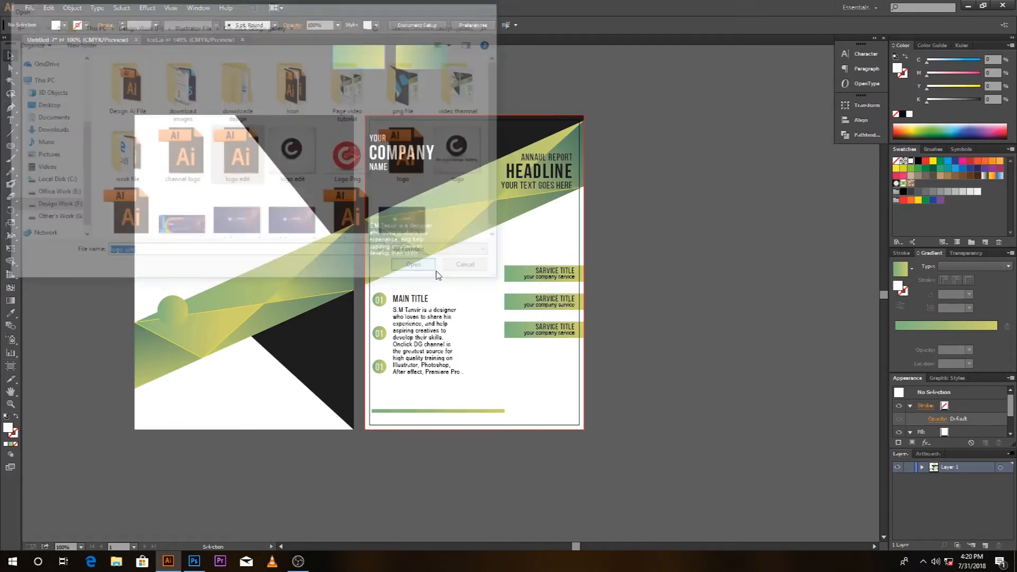
key(ctrl+a)
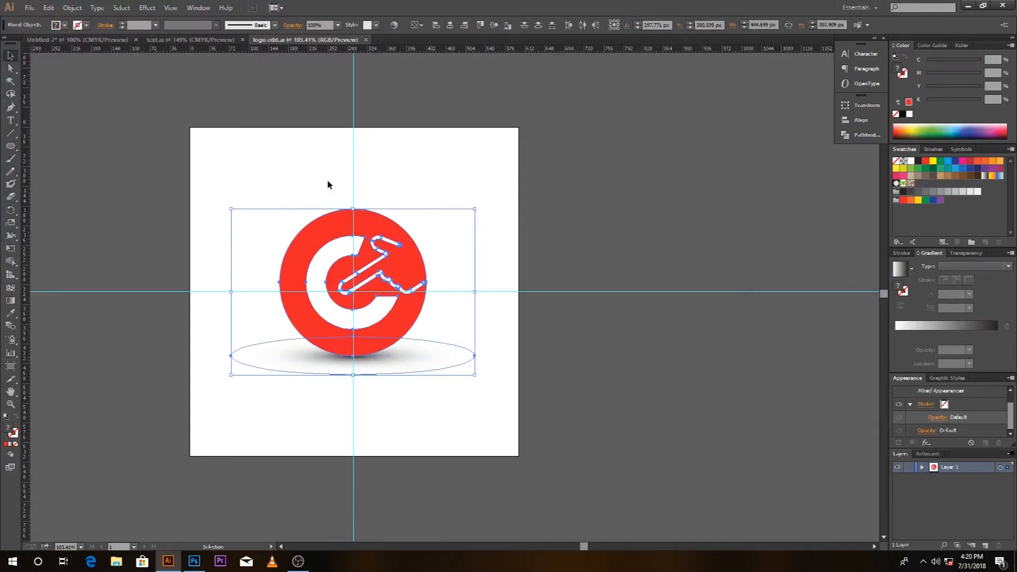
click(48, 7)
click(59, 59)
- Paste the logo into the brochure document, scale it down and place it beneath the third service bar
click(63, 41)
click(48, 8)
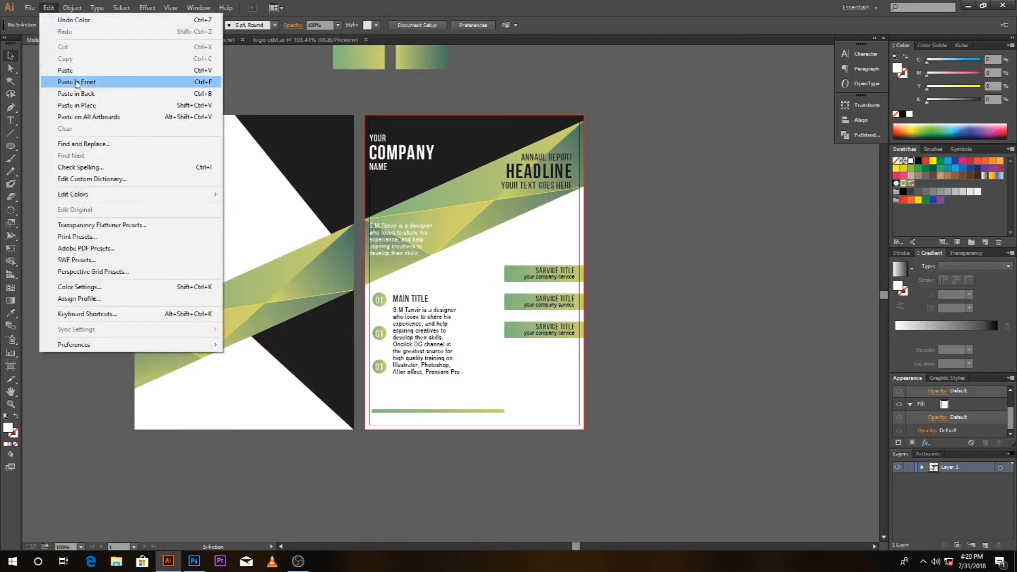
click(97, 70)
drag(508, 318, 794, 311)
drag(855, 207, 785, 273)
drag(740, 311, 557, 377)
click(662, 371)
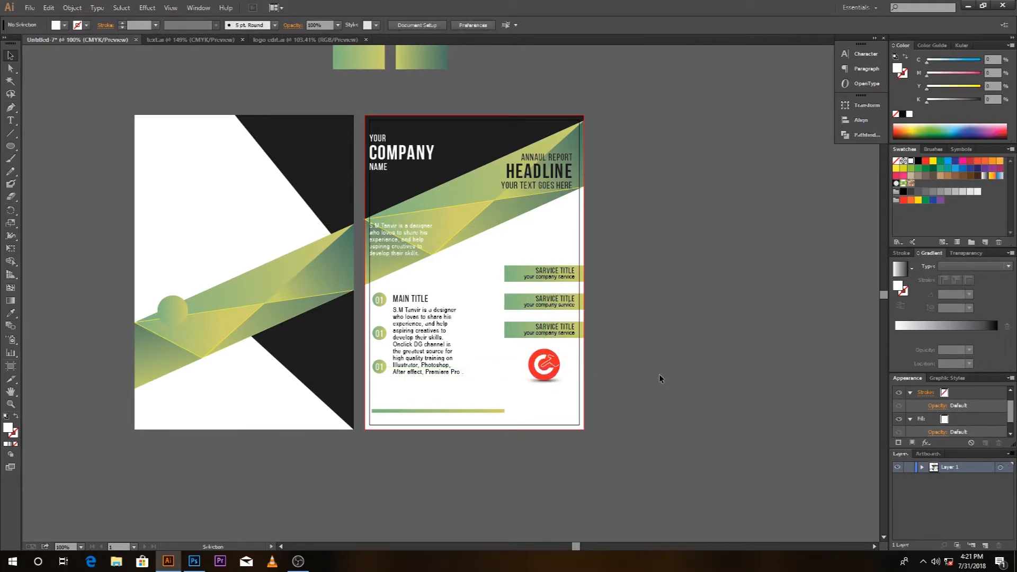
- Fill the red logo shape with the green-yellow gradient sampled from the reference swatch above the pages
click(560, 366)
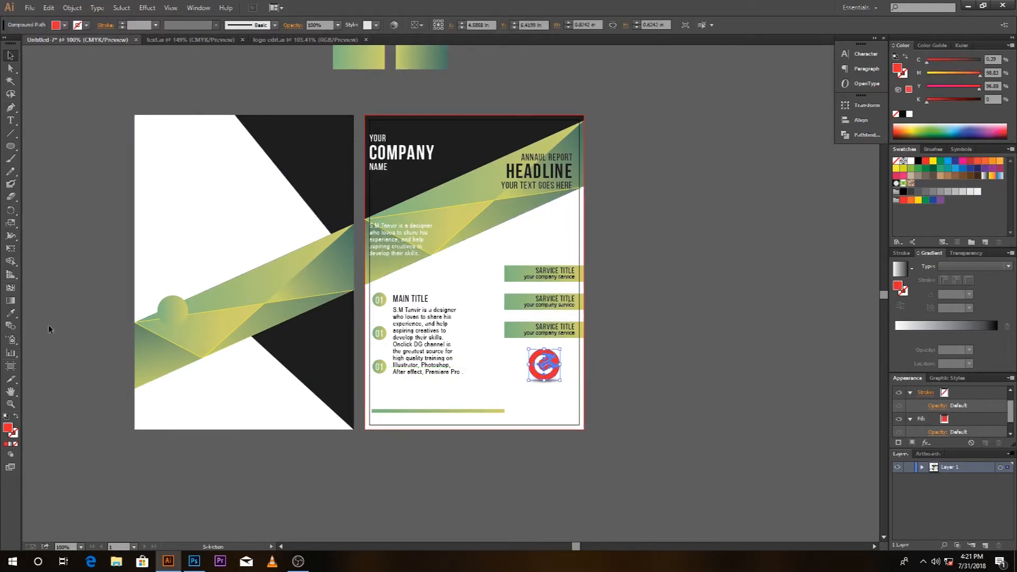
click(10, 313)
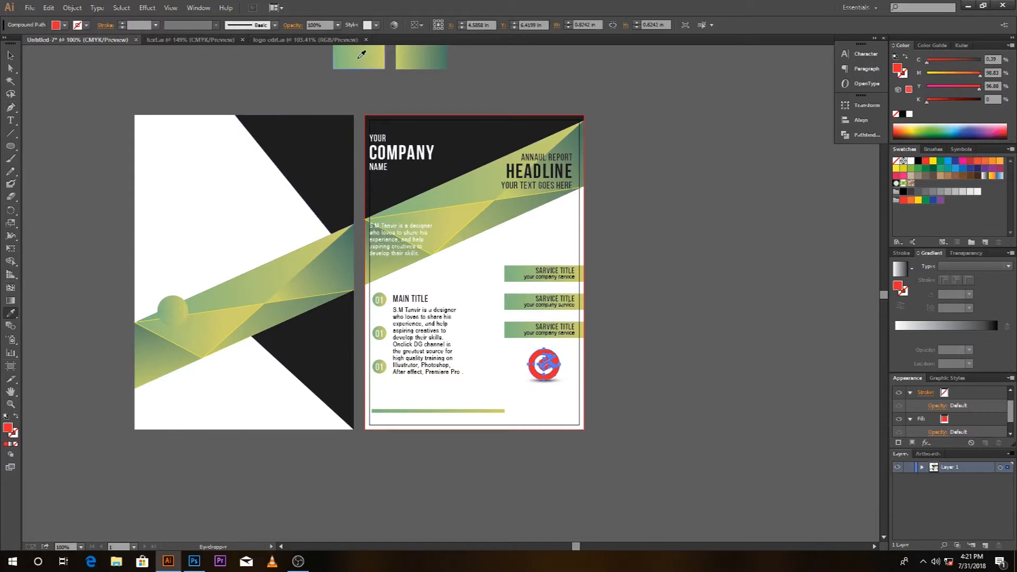
click(359, 57)
click(10, 55)
key(ctrl+shift+a)
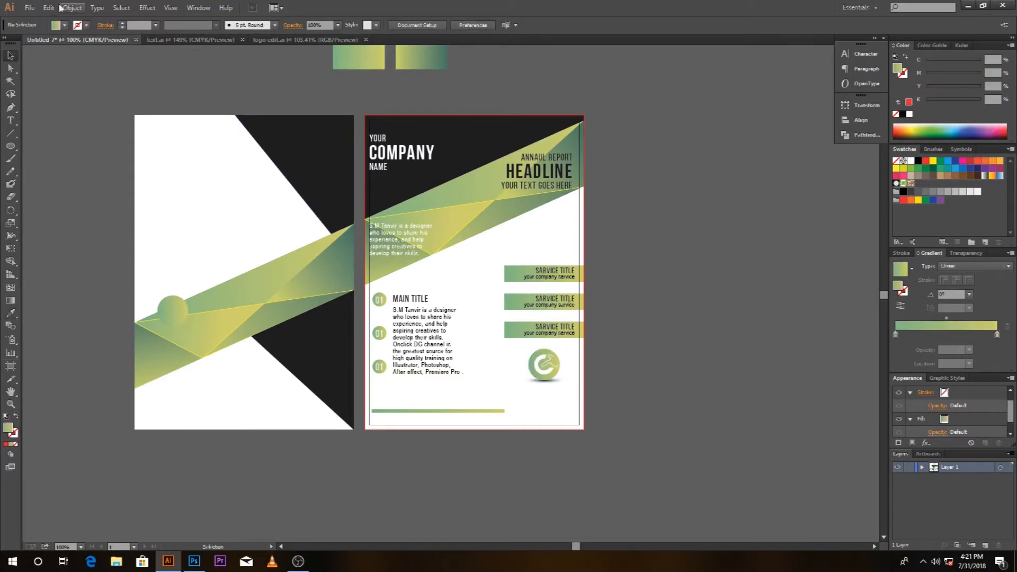
- Copy the "COMPANY" and "LOGO" texts together from the text document
click(165, 39)
click(716, 297)
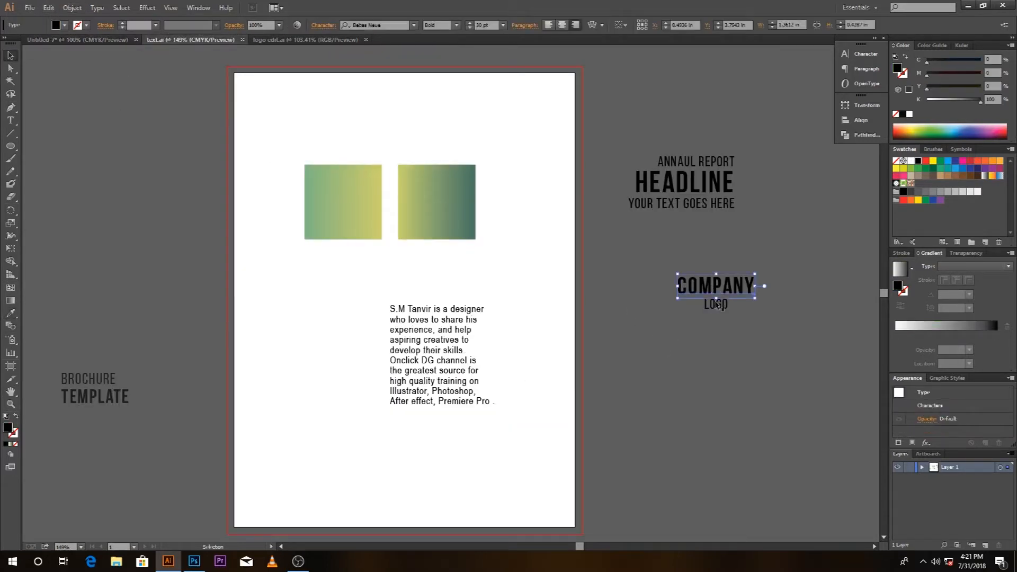
click(792, 279)
drag(661, 369, 662, 369)
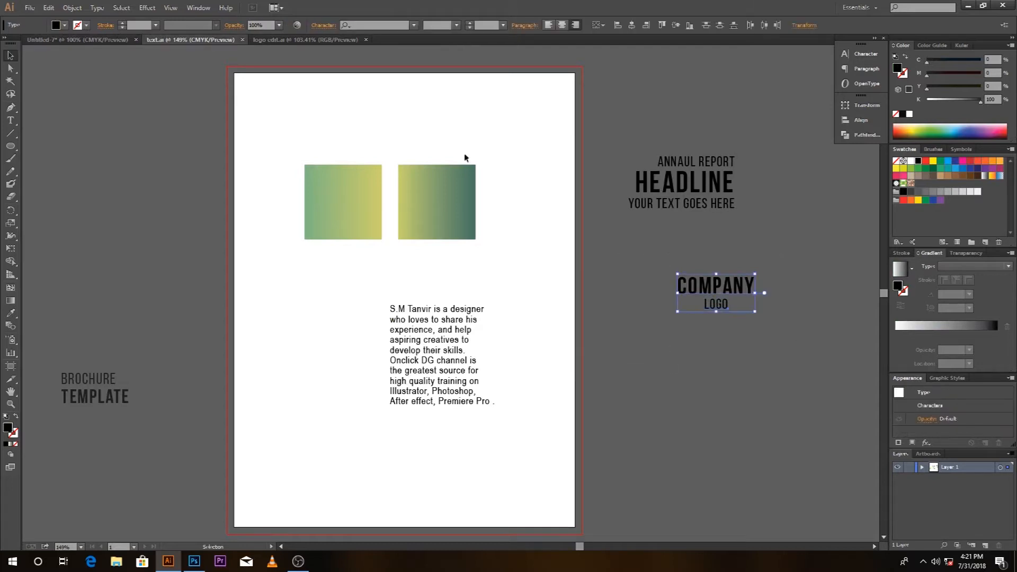
click(48, 7)
click(66, 60)
- Paste "COMPANY LOGO" into the brochure, center it beneath the logo and lighten its black fill slightly
key(ctrl+shift+Tab)
click(47, 8)
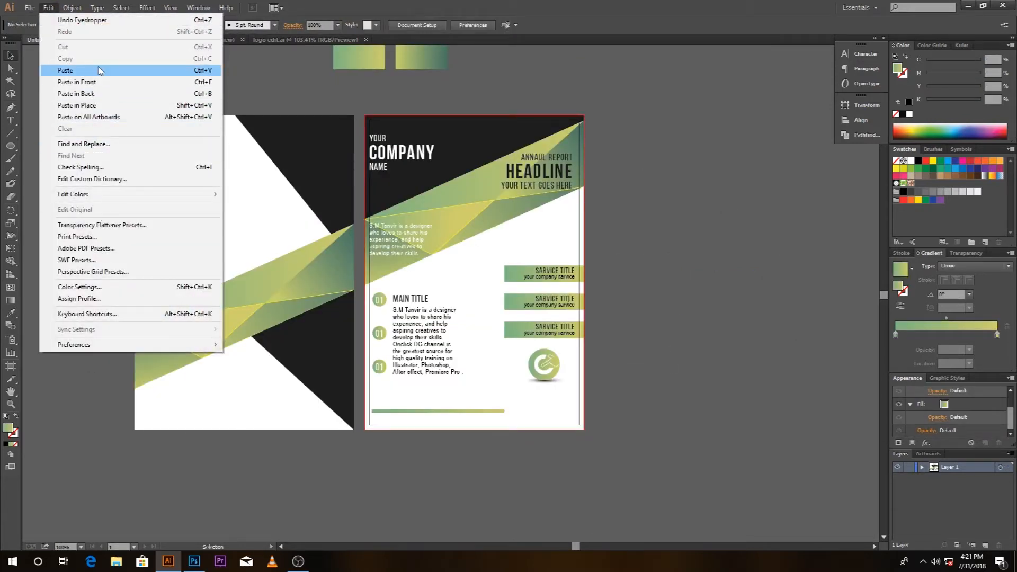
click(68, 71)
drag(452, 292, 547, 398)
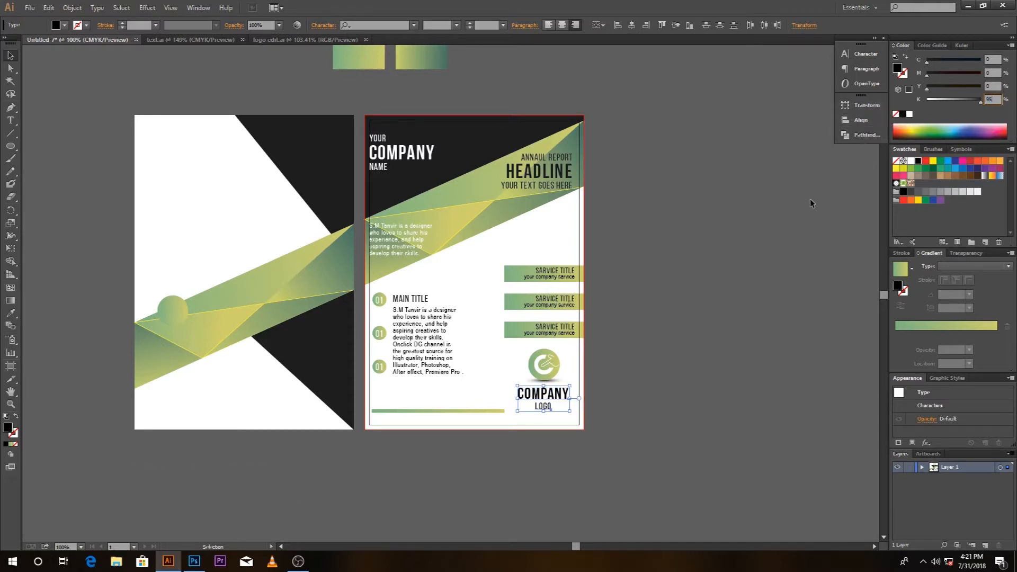
click(764, 251)
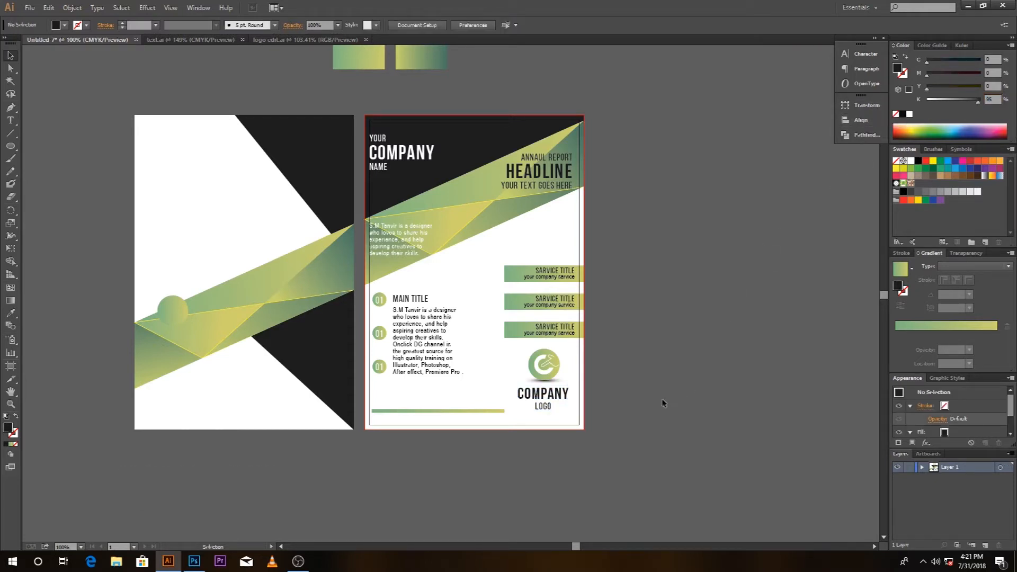
- Duplicate the logo together with its "COMPANY LOGO" text into the dark upper corner of the left page
drag(599, 414, 758, 416)
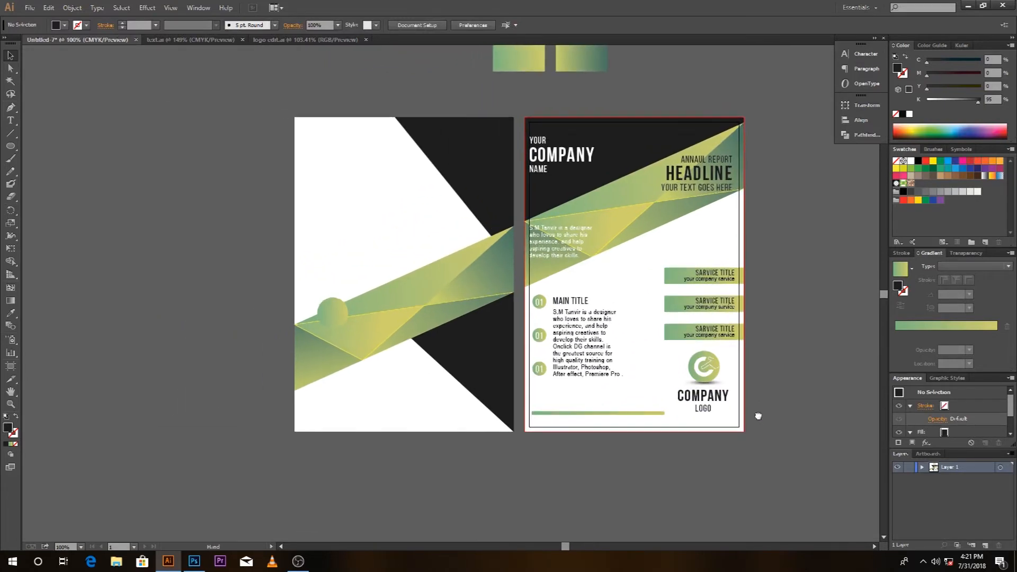
shift+click(706, 365)
shift+click(719, 399)
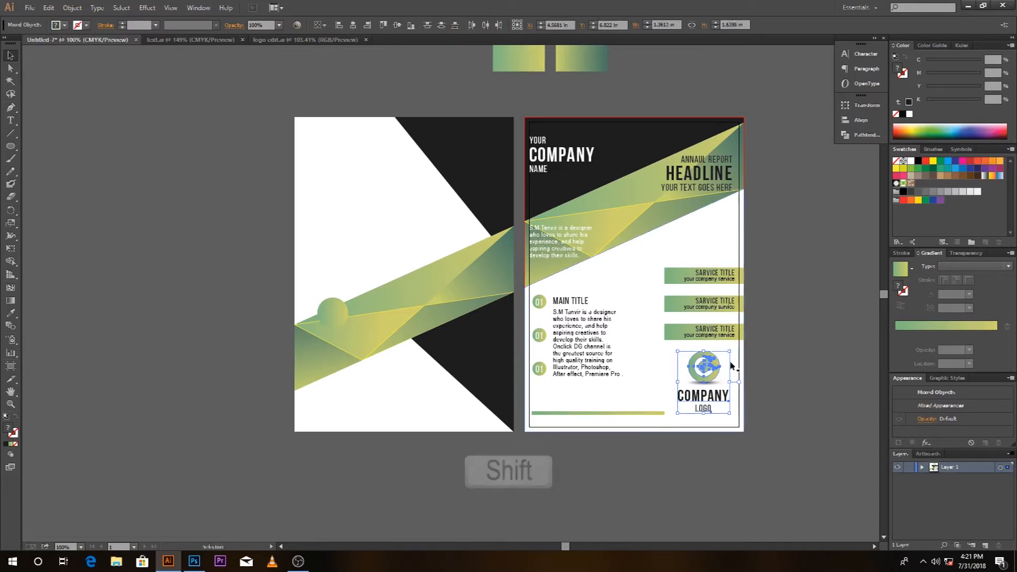
drag(716, 372, 493, 149)
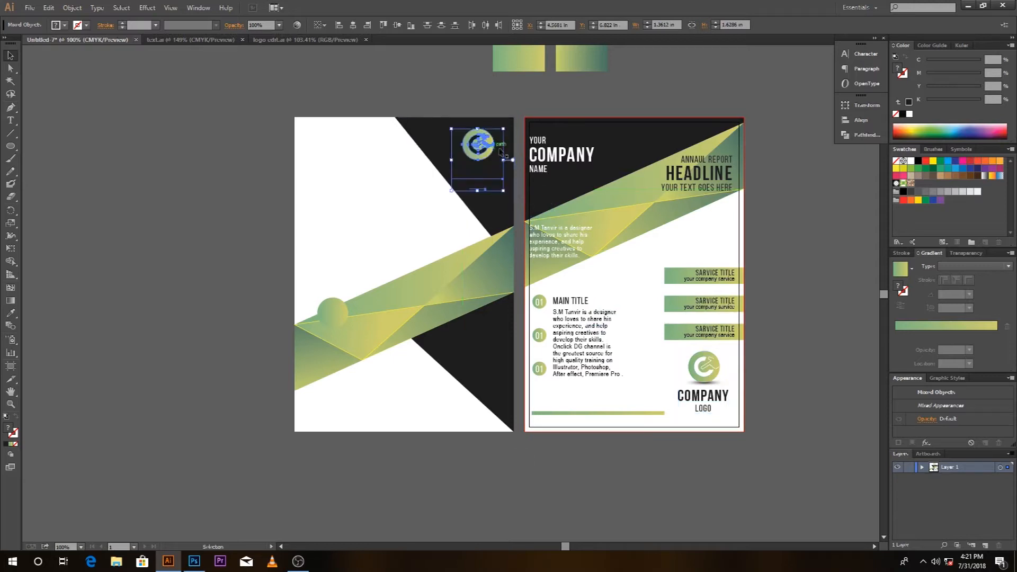
- Change the fill of the duplicated "COMPANY LOGO" text to white by setting K to 0
shift+click(484, 147)
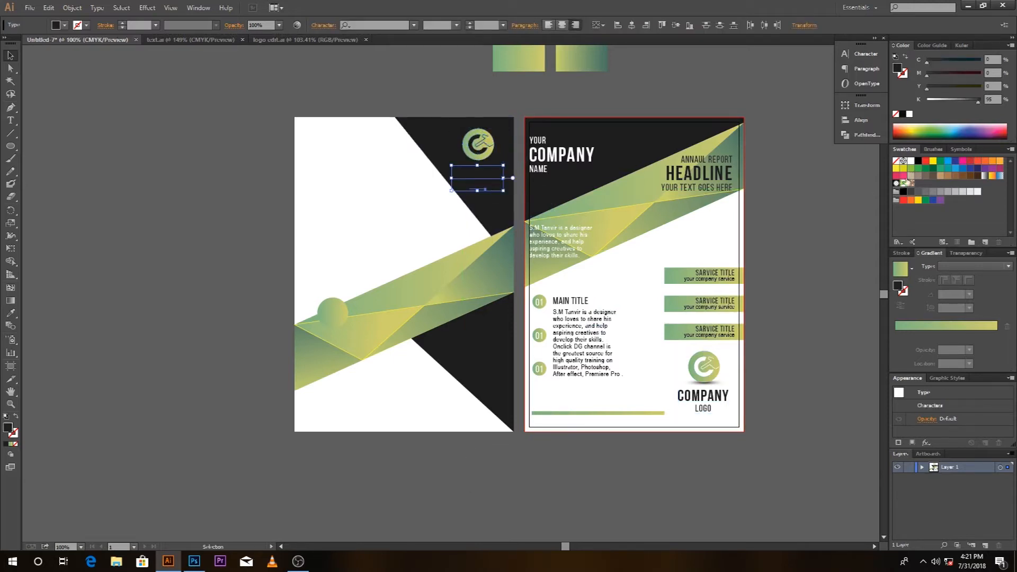
drag(979, 104, 927, 101)
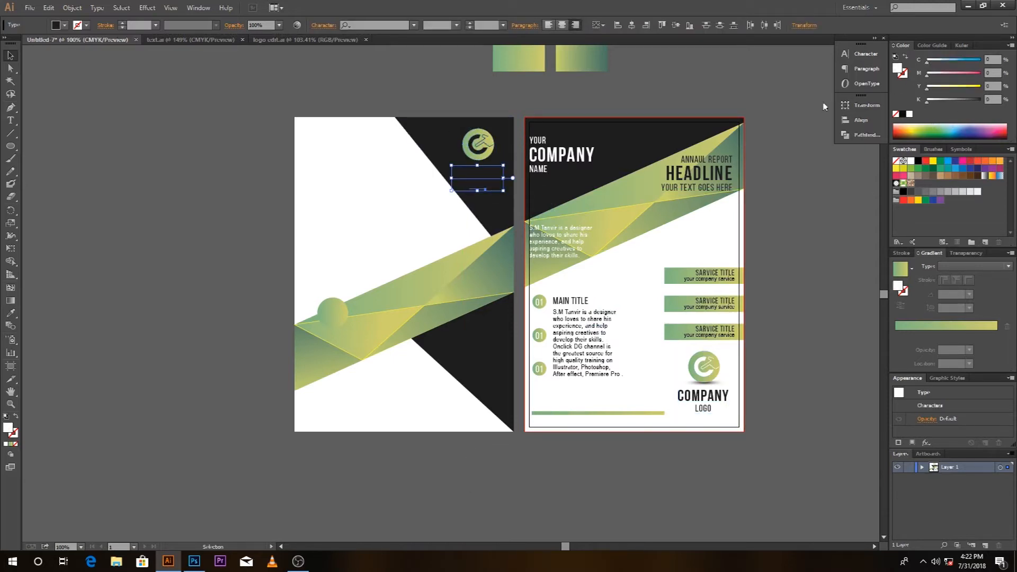
click(748, 99)
- Copy the "BROCHURE TEMPLATE" text from the text document
drag(493, 259, 550, 263)
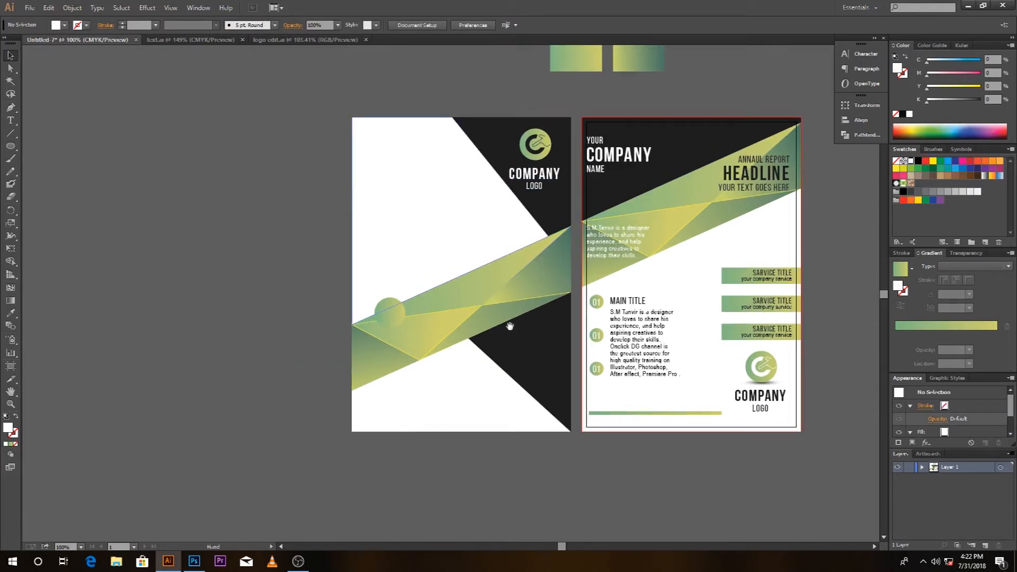
click(222, 42)
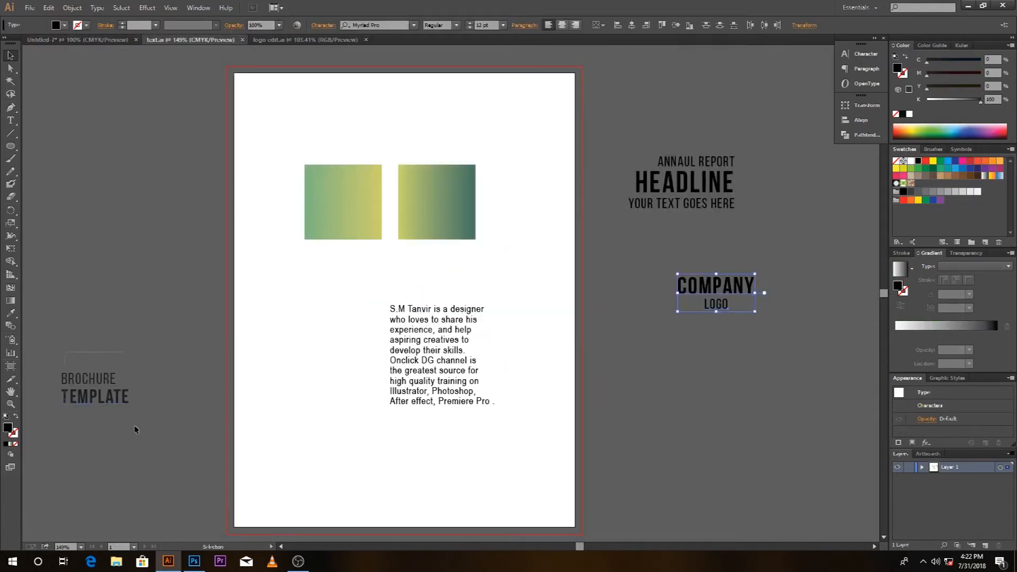
click(123, 398)
click(48, 8)
click(64, 58)
- Paste "BROCHURE TEMPLATE" into the brochure and place it on the left page at the lower end of the gradient band
click(76, 40)
click(48, 8)
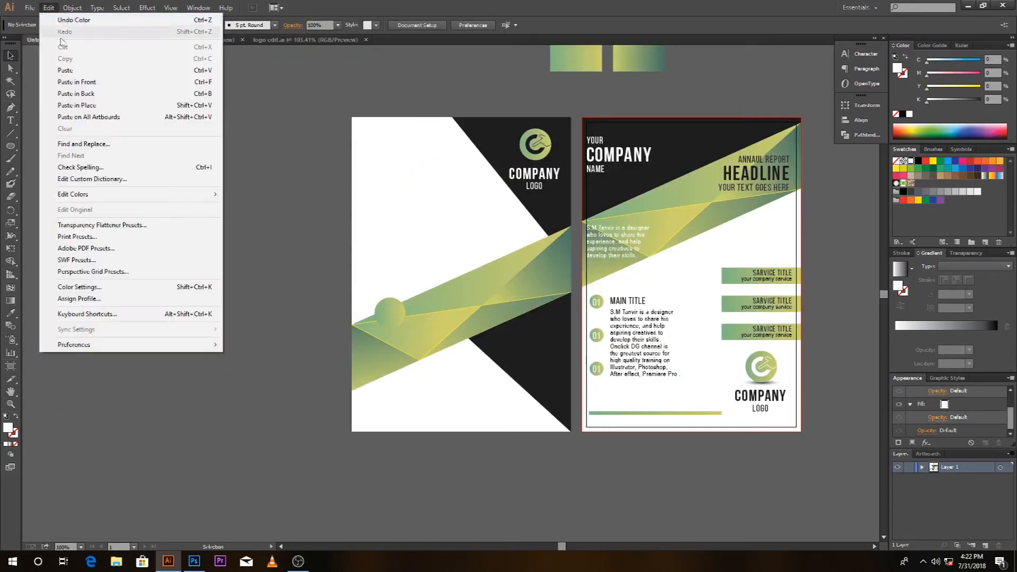
click(114, 70)
drag(433, 302, 386, 371)
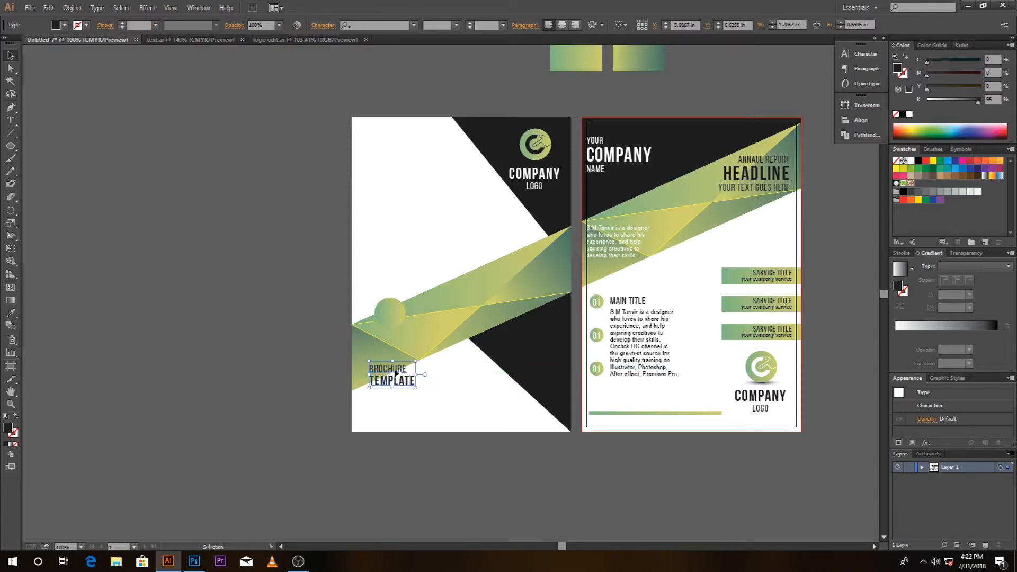
- Duplicate the thin gradient bar onto the left page beneath "BROCHURE TEMPLATE", level with the original and left-aligned with the text
click(653, 415)
key(alt)
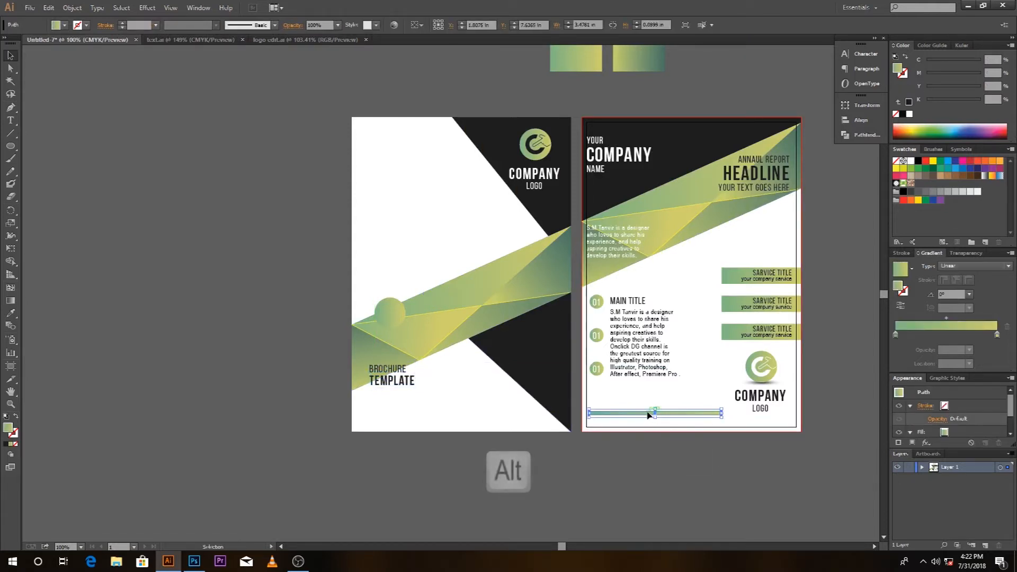
drag(647, 414, 427, 422)
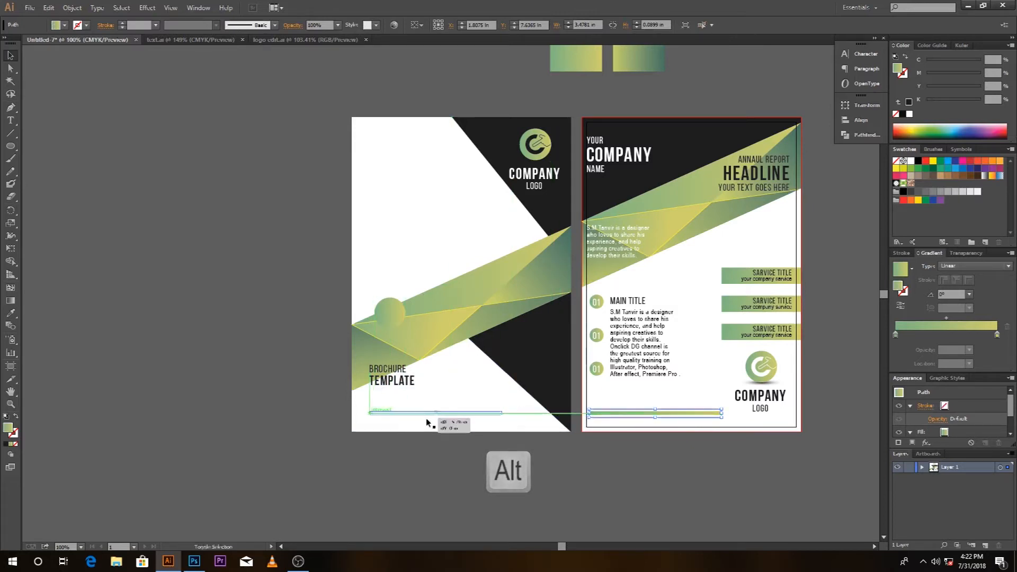
click(262, 401)
- Add the line "your text goes here" in 14 pt Arial Narrow directly beneath "TEMPLATE" on the left page
scroll(208, 188, down, 3)
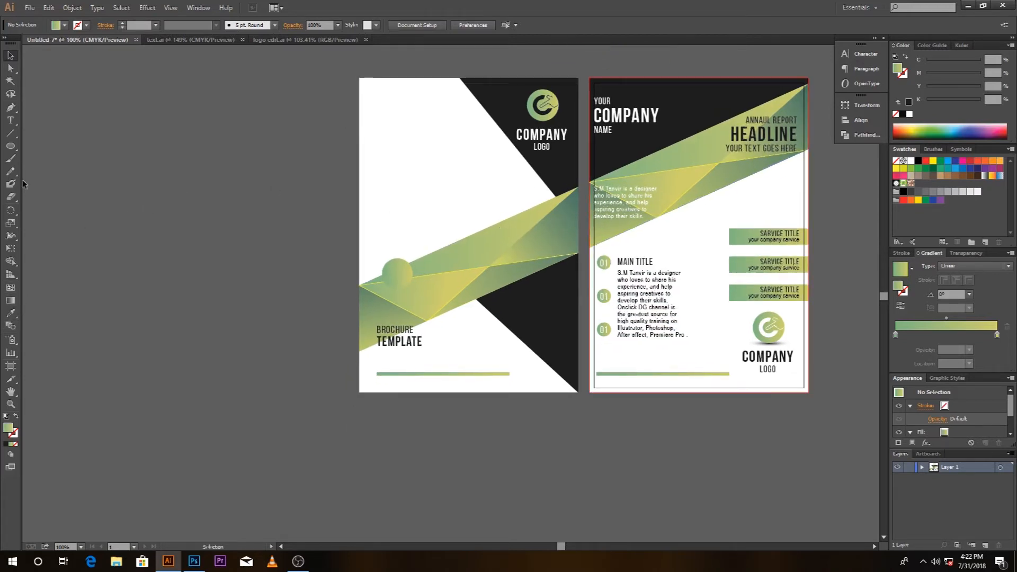
click(14, 125)
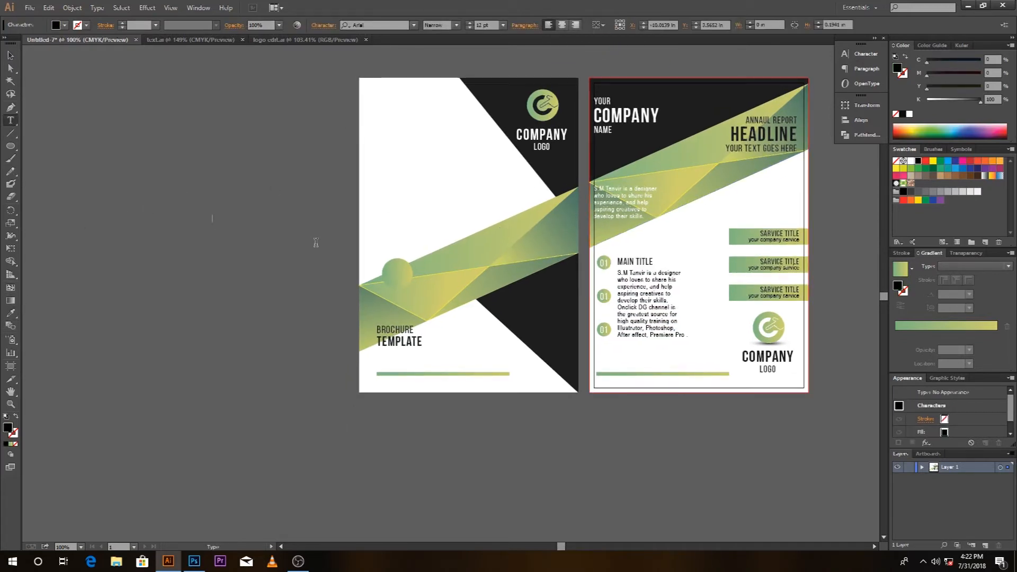
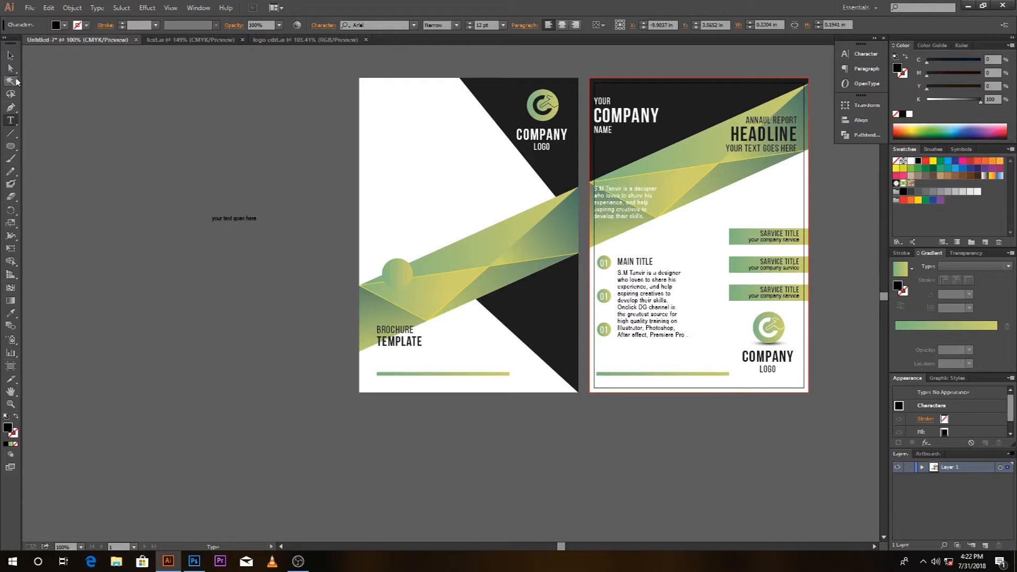
click(12, 56)
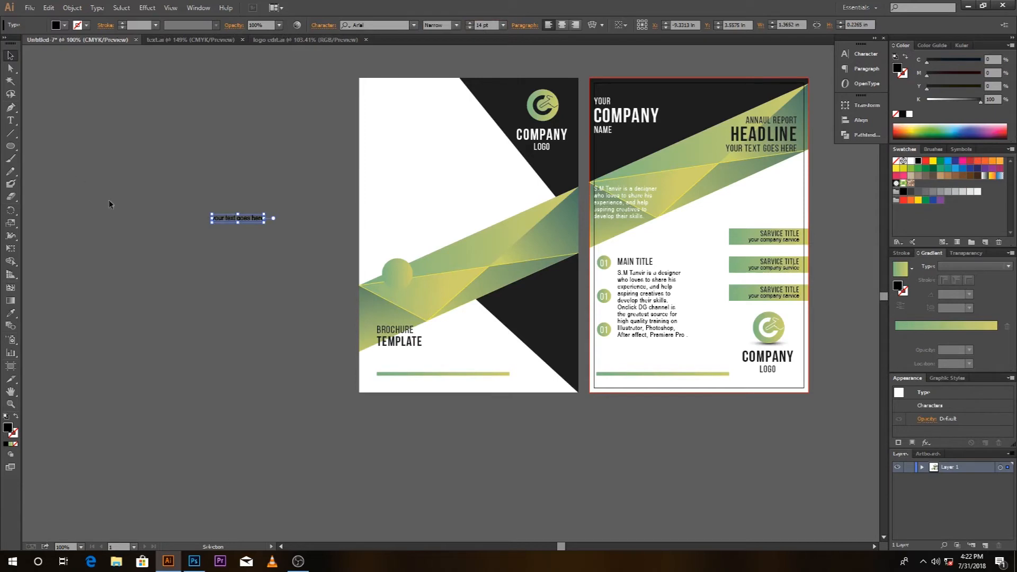
drag(256, 220, 422, 357)
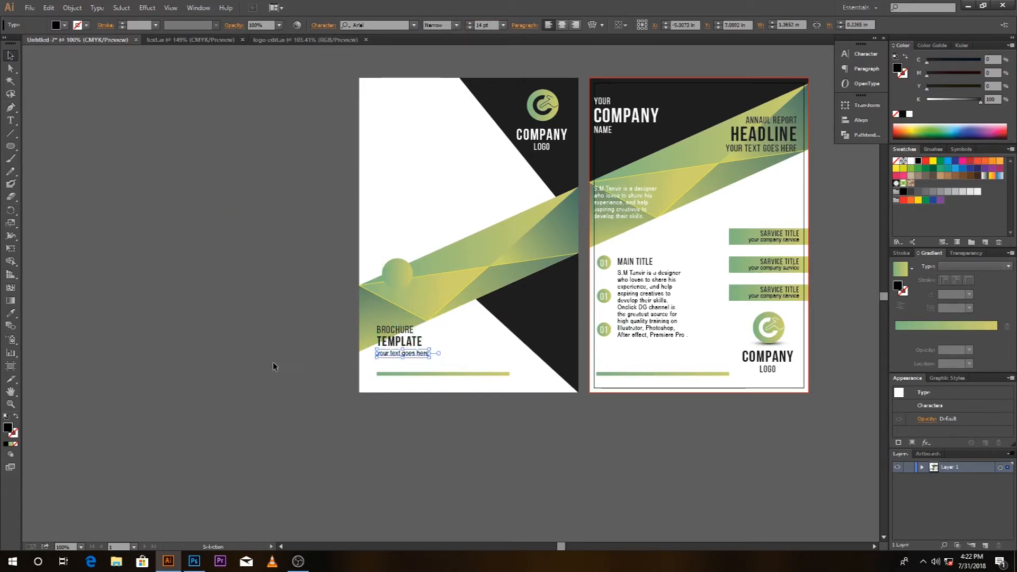
click(272, 362)
- Duplicate the "MAIN TITLE" text onto the gradient circle of the left page and replace its wording with "2019"
drag(448, 240, 440, 268)
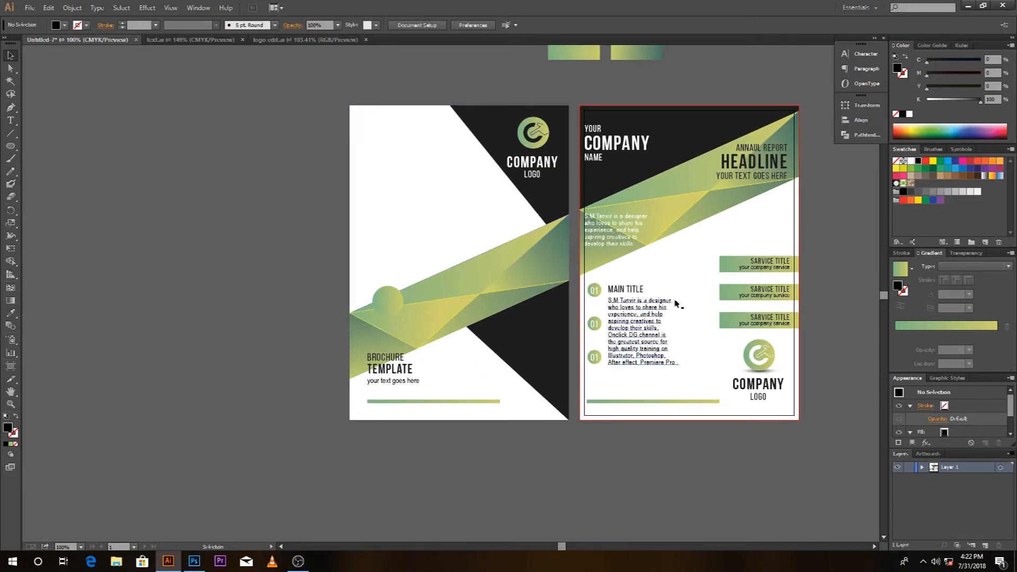
click(633, 293)
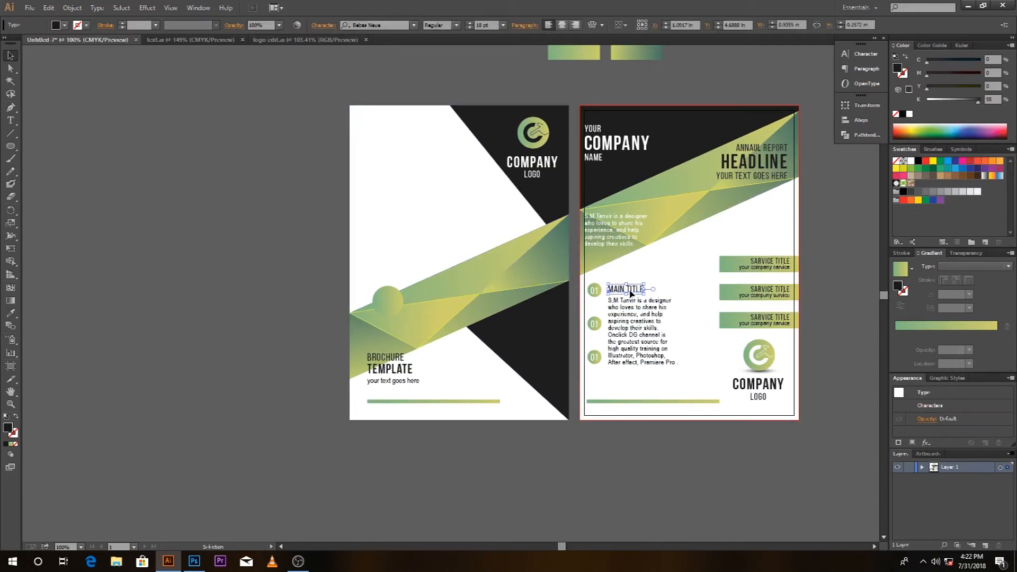
drag(631, 291, 400, 304)
double_click(399, 304)
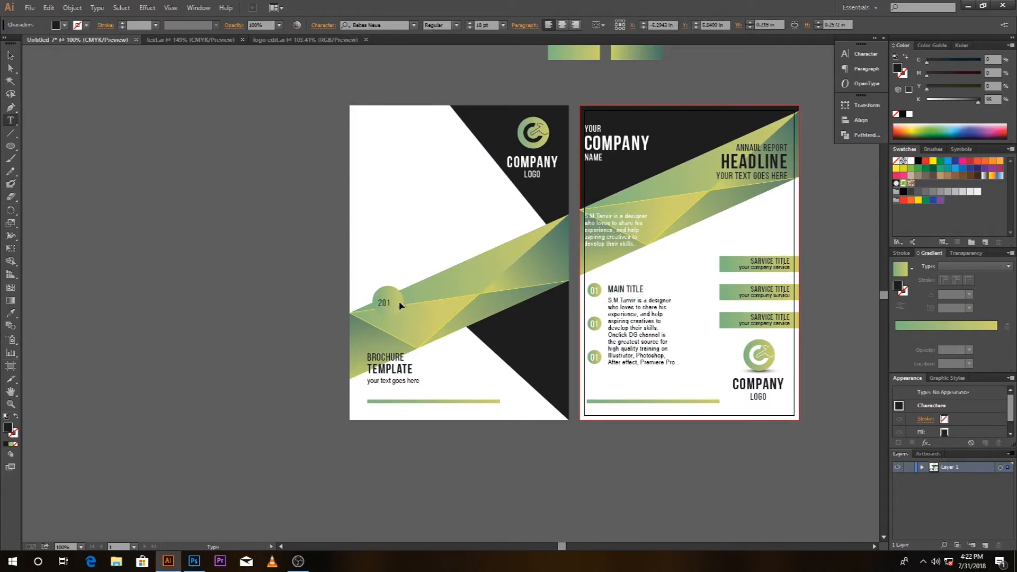
click(11, 56)
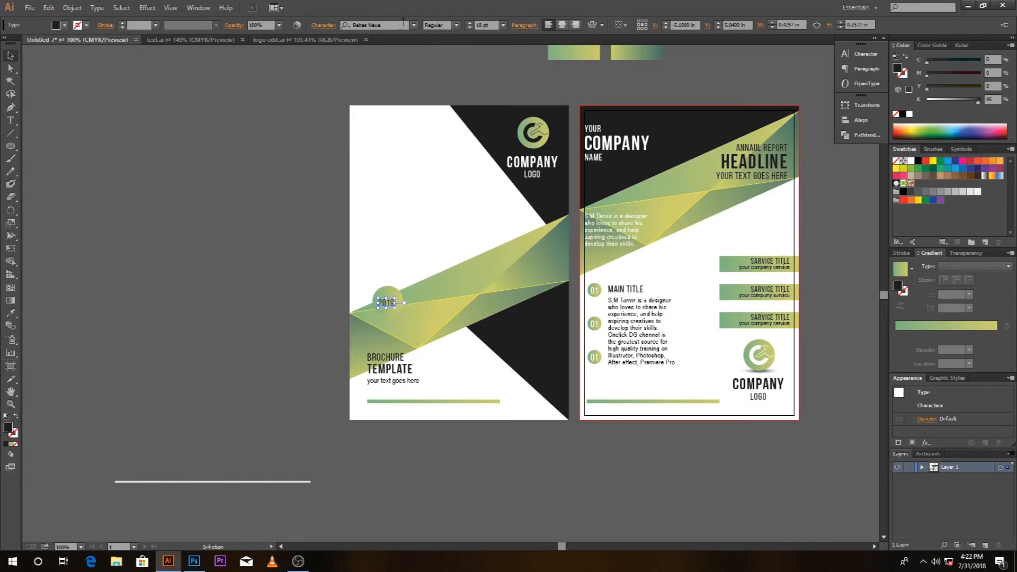
- Set the "2019" text to Bold with a font size of 20 pt
click(455, 25)
click(450, 87)
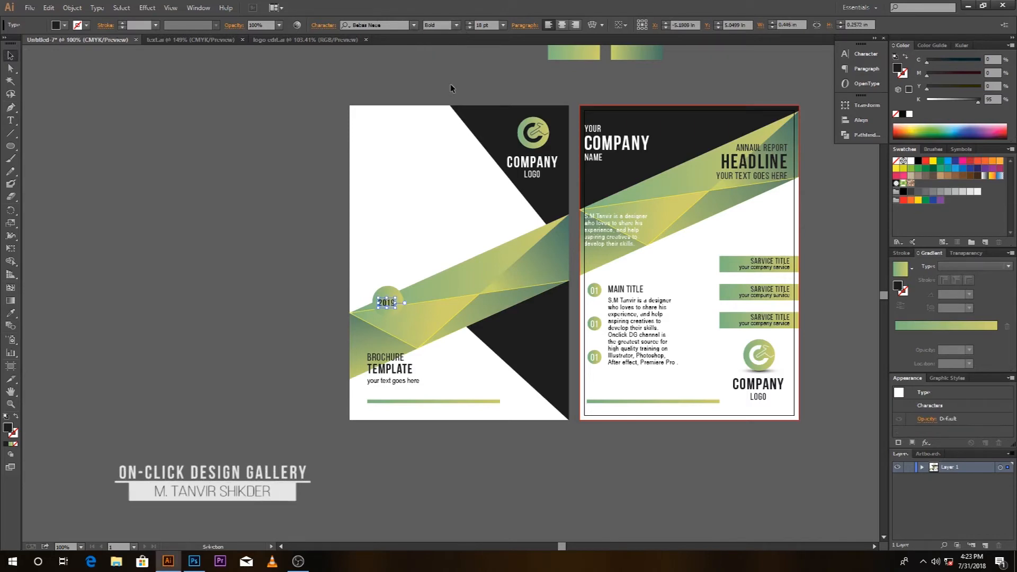
click(271, 157)
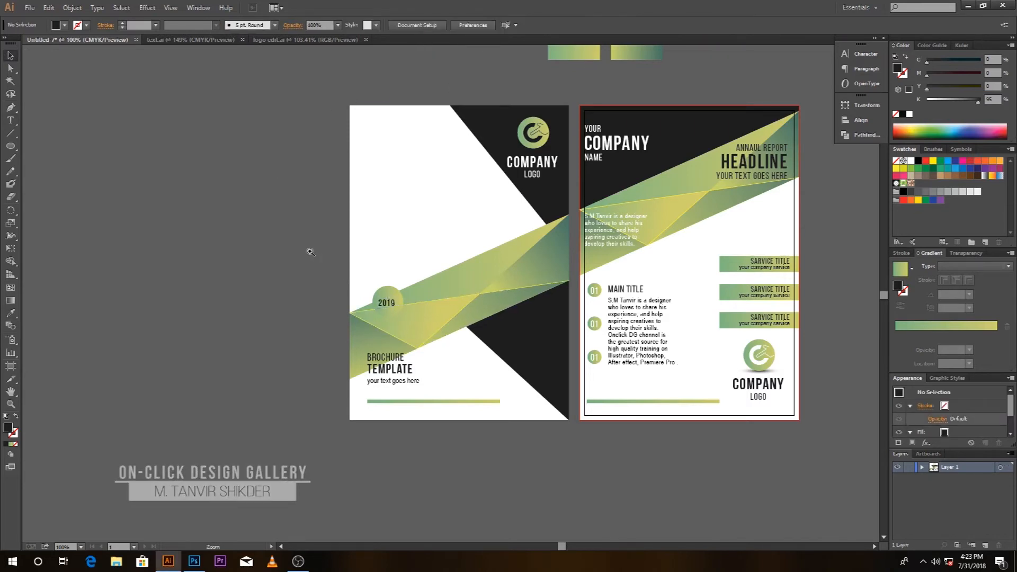
scroll(377, 309, up, 5)
click(452, 263)
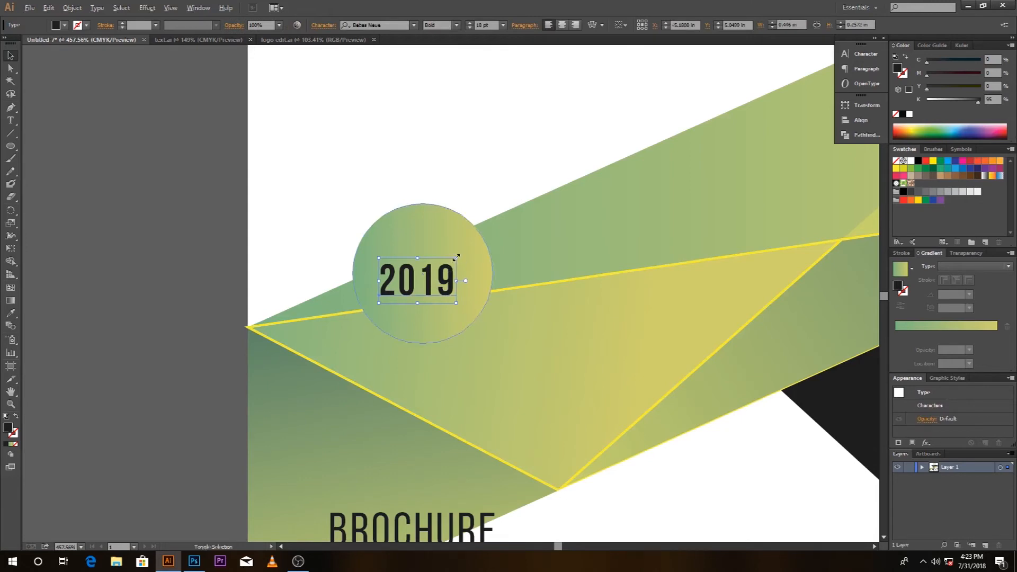
text(20)
key(Return)
click(142, 223)
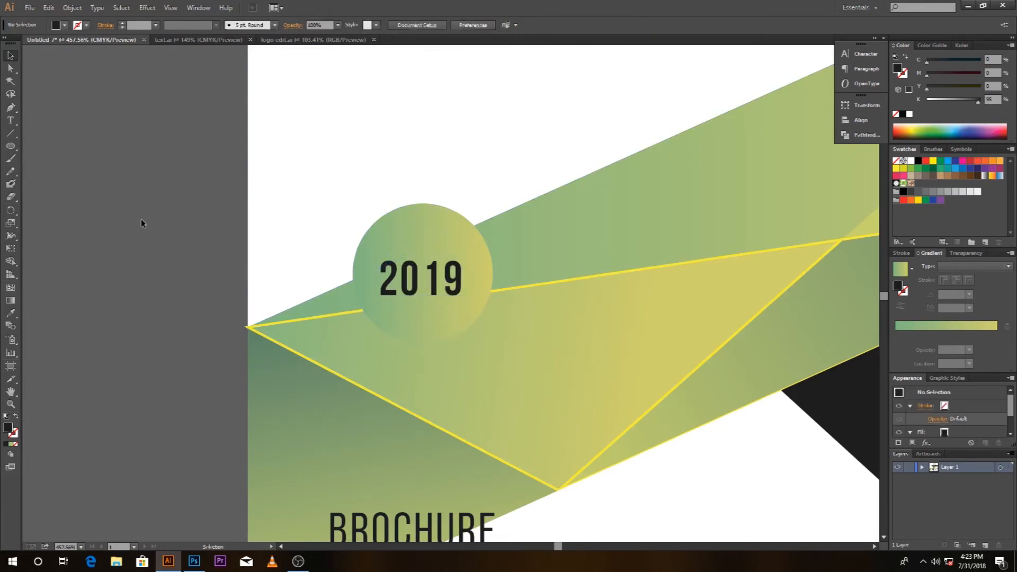
- Center the "2019" text and the gradient circle on each other, horizontally and vertically
click(417, 280)
shift+click(437, 321)
click(353, 25)
click(184, 281)
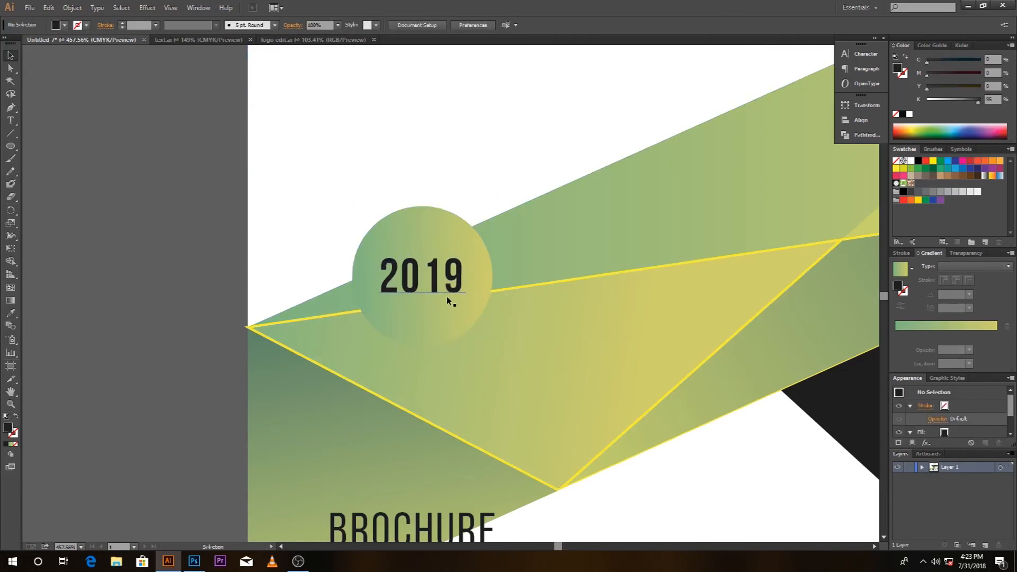
- Fill the "2019" text in the circle with white
click(447, 296)
click(914, 161)
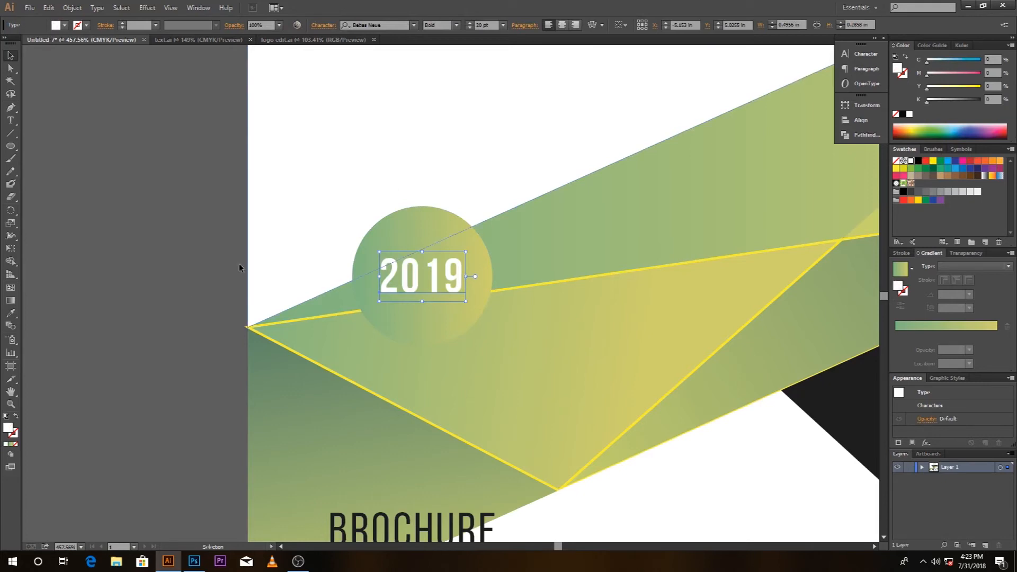
click(177, 311)
- Place the hiringwebdesigner image from the Images Download folder over the upper part of both pages, about 10.5 × 5.9 in
key(ctrl+1)
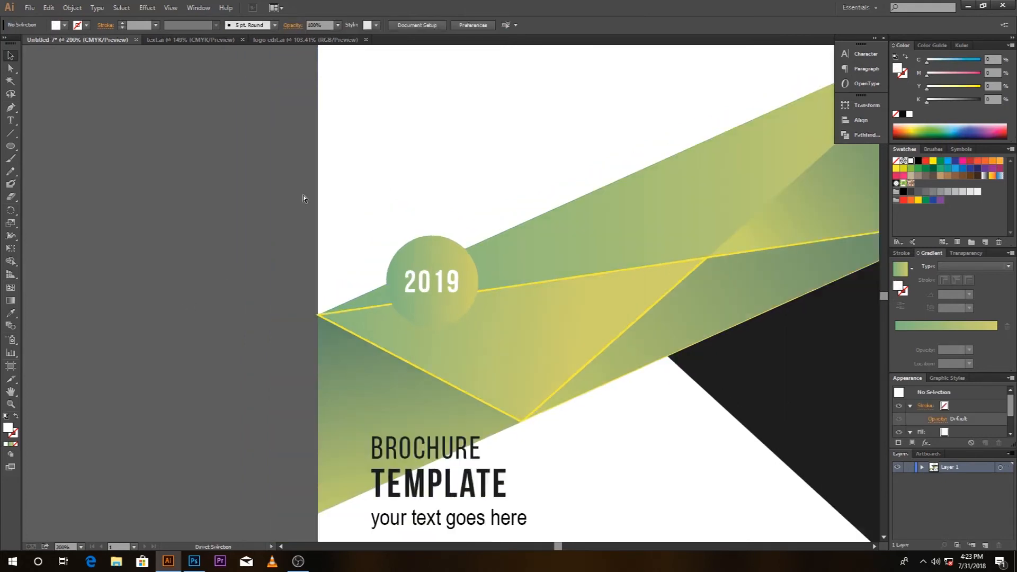
drag(531, 226, 426, 229)
click(30, 8)
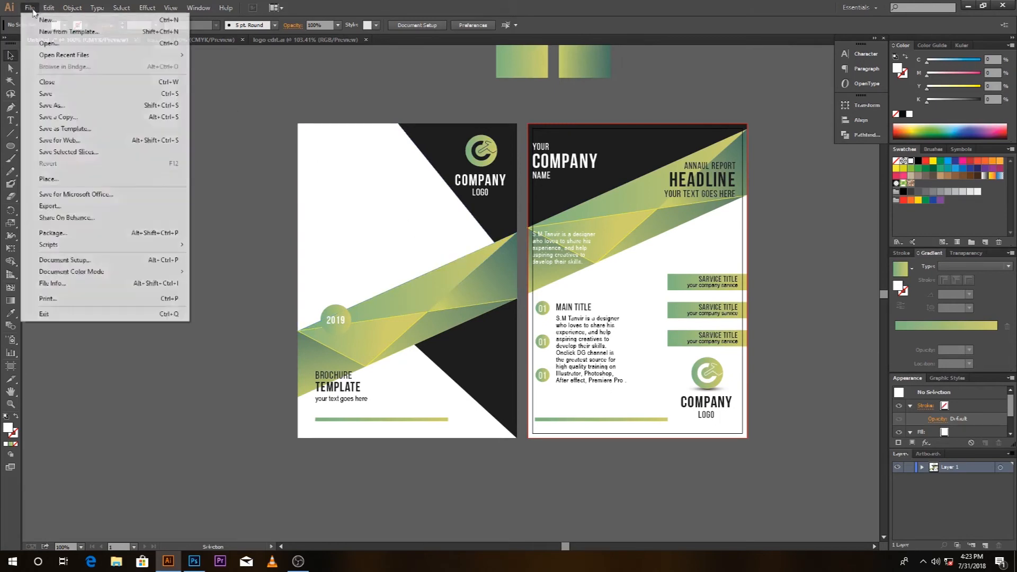
click(51, 178)
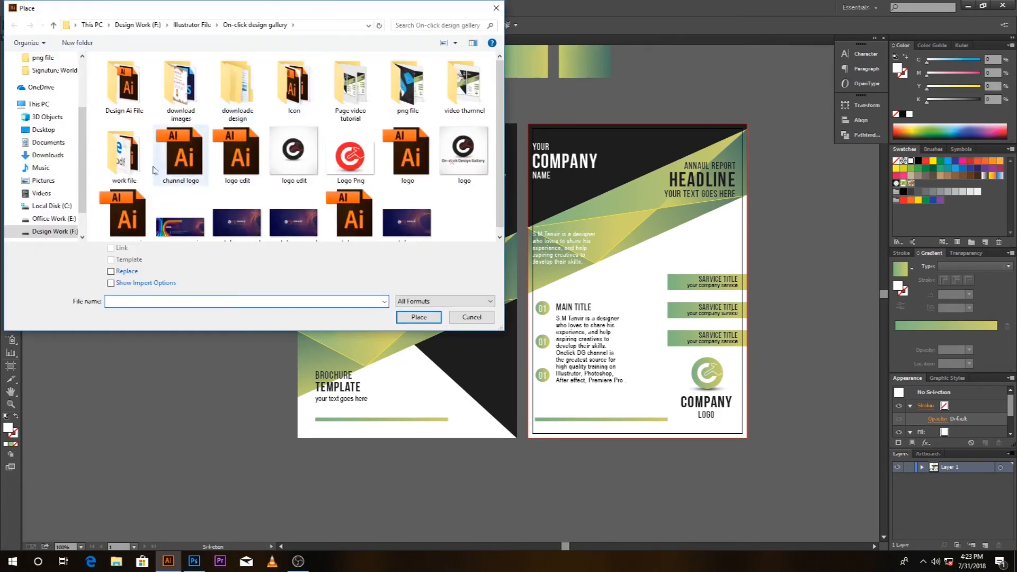
click(54, 233)
double_click(133, 96)
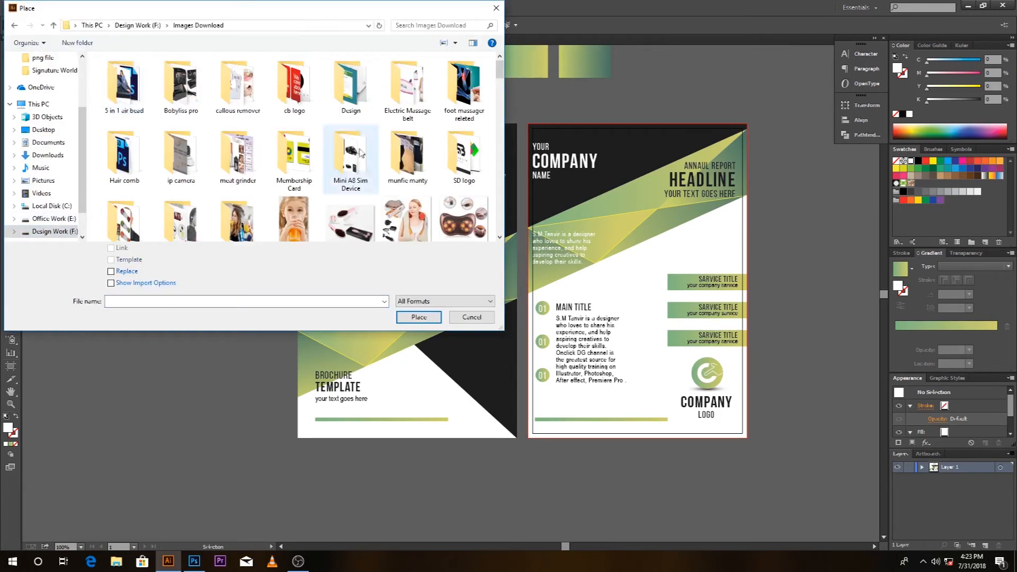
drag(501, 80, 506, 151)
click(187, 189)
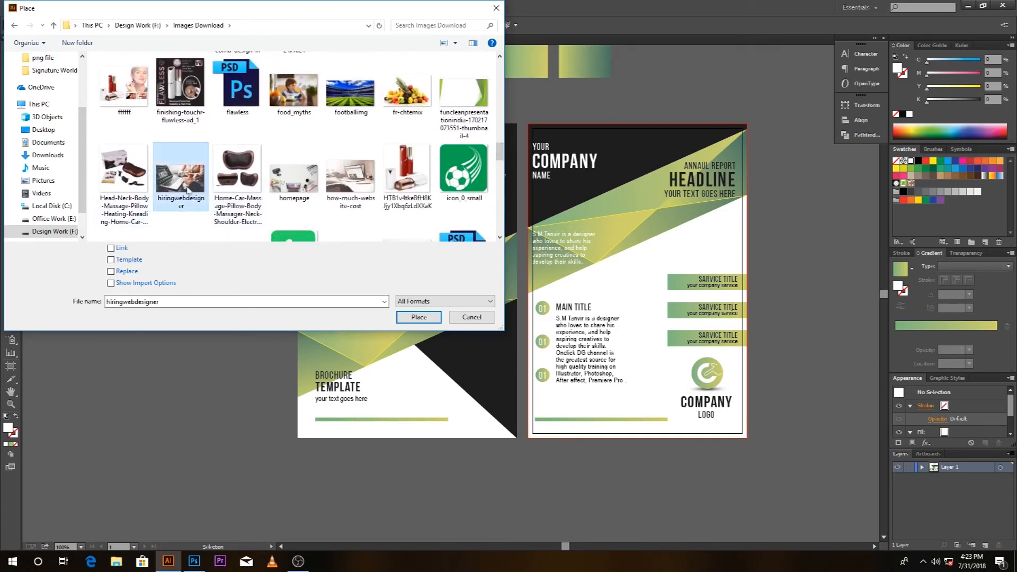
click(418, 317)
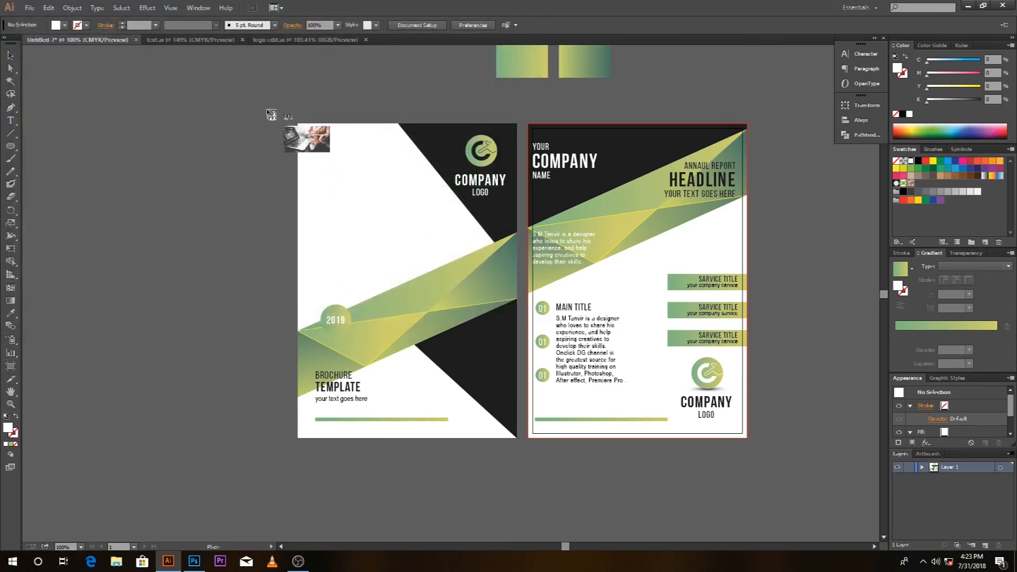
drag(450, 318, 665, 388)
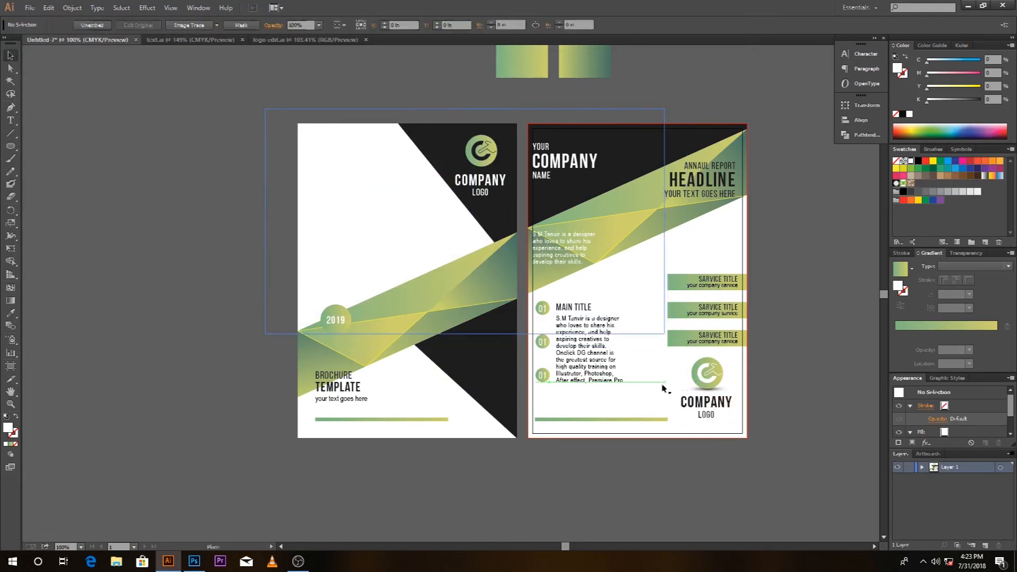
- Bring the white angular shape on the cover page to the front, above the placed photo
click(166, 156)
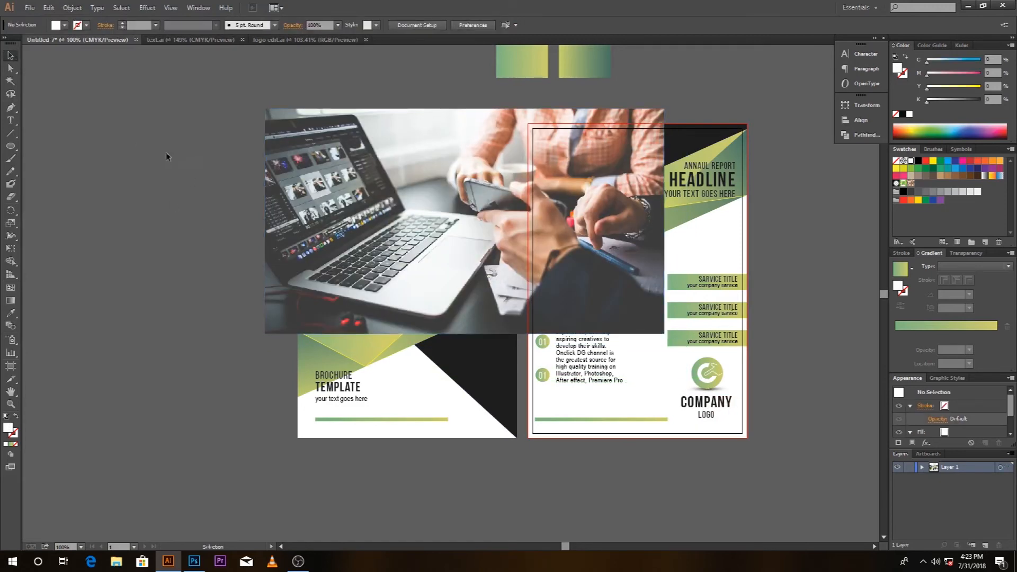
click(334, 207)
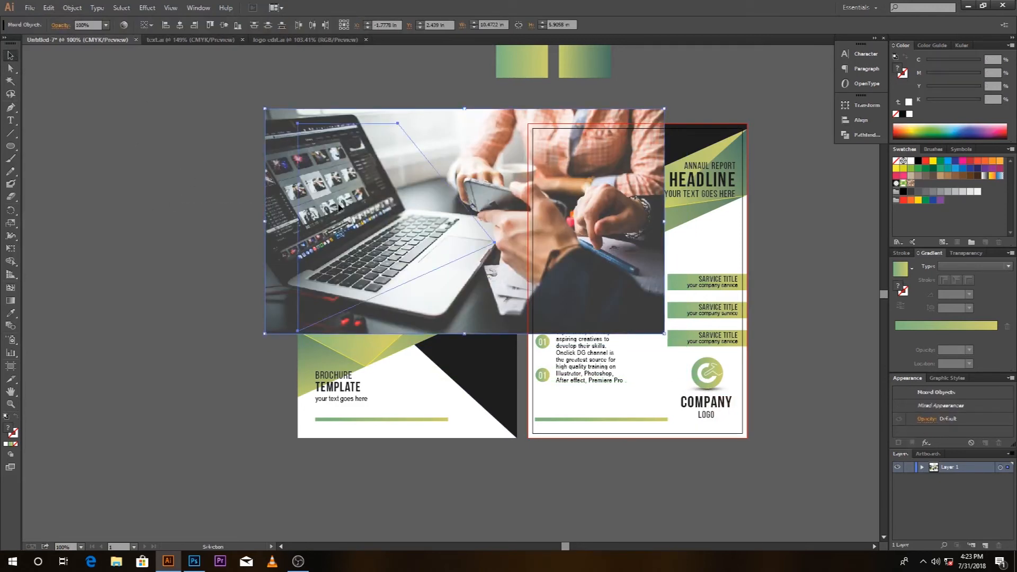
shift+click(273, 221)
right_click(365, 188)
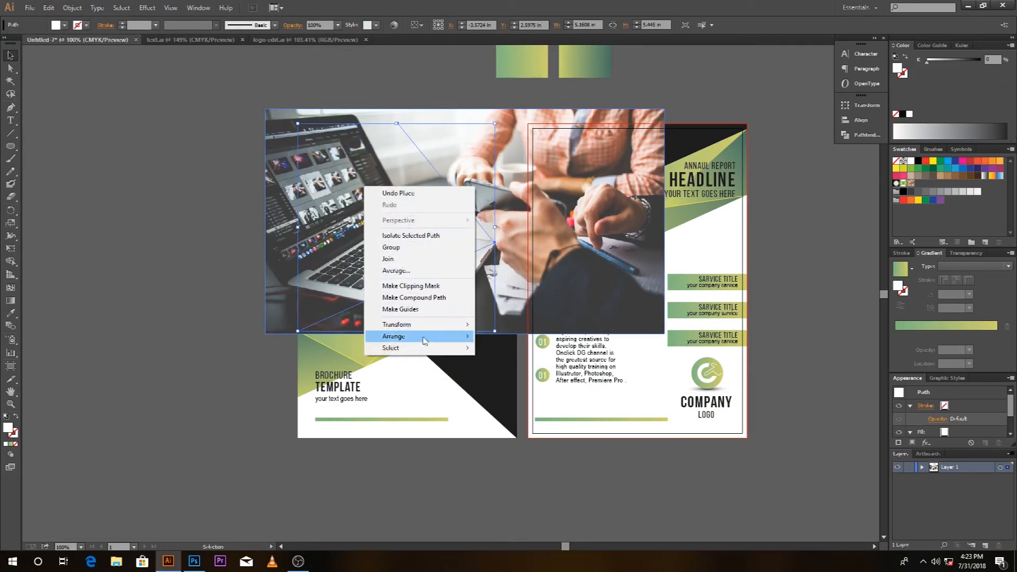
mouse_move(426, 338)
click(508, 337)
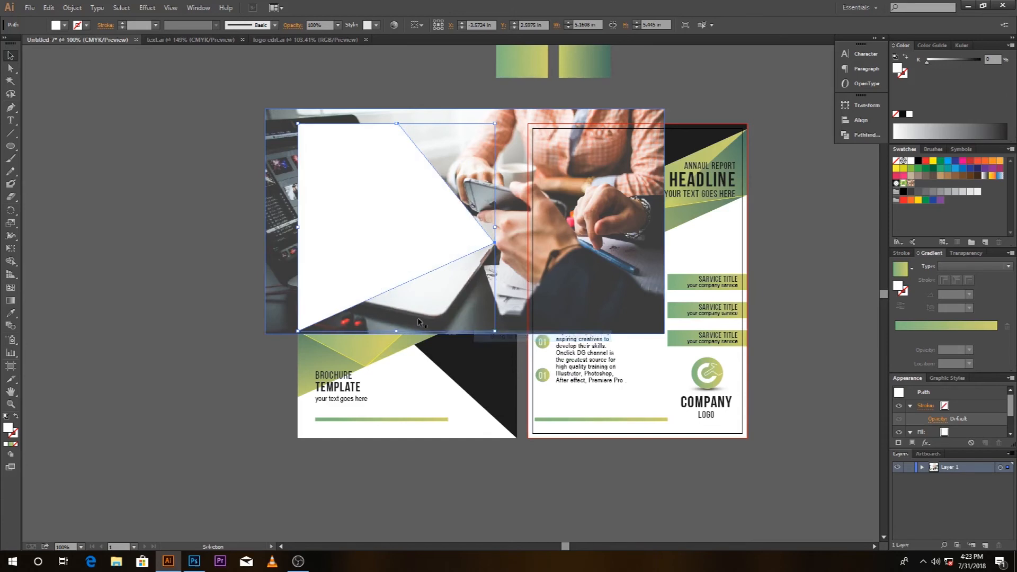
click(177, 247)
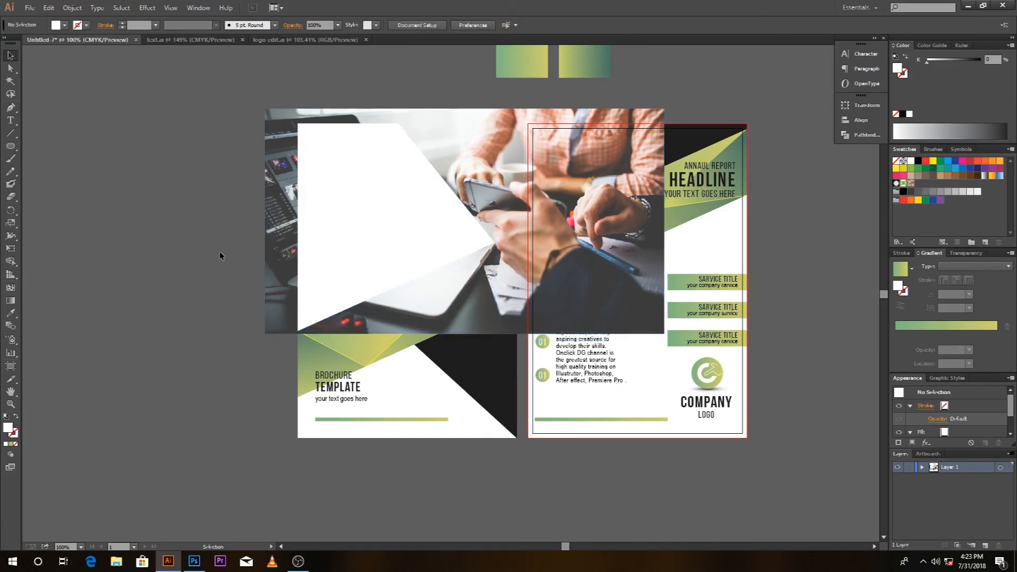
- Scale the placed photo to about 10.2 × 5.7 in and reposition it behind the white angular shape
click(501, 270)
drag(505, 191, 429, 192)
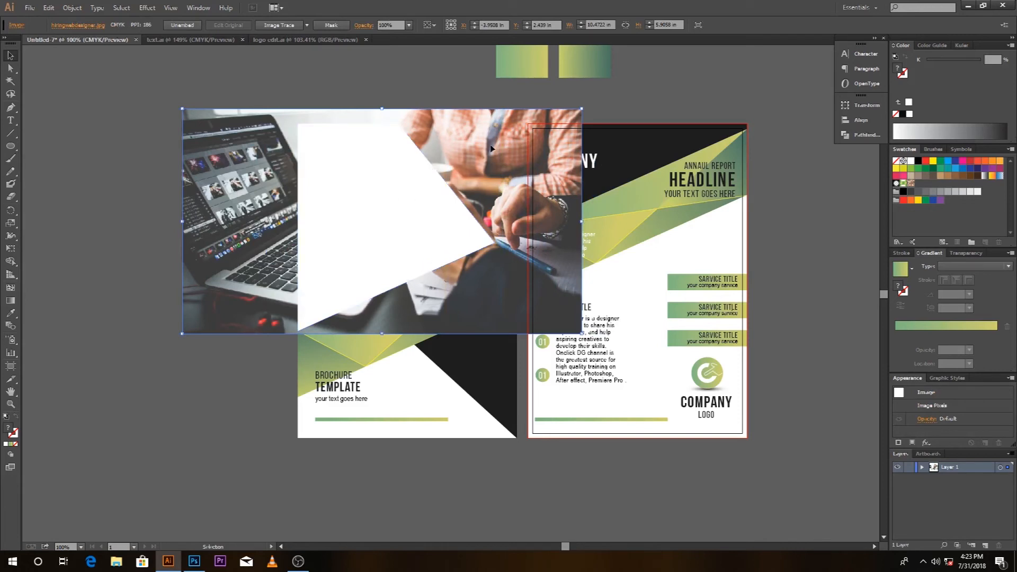
drag(584, 107, 570, 121)
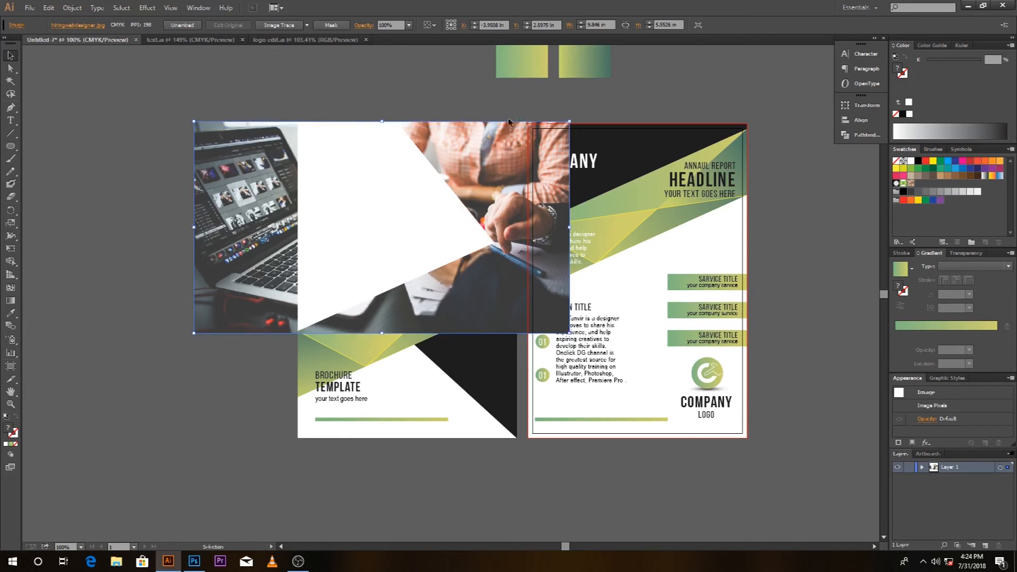
drag(570, 121, 576, 118)
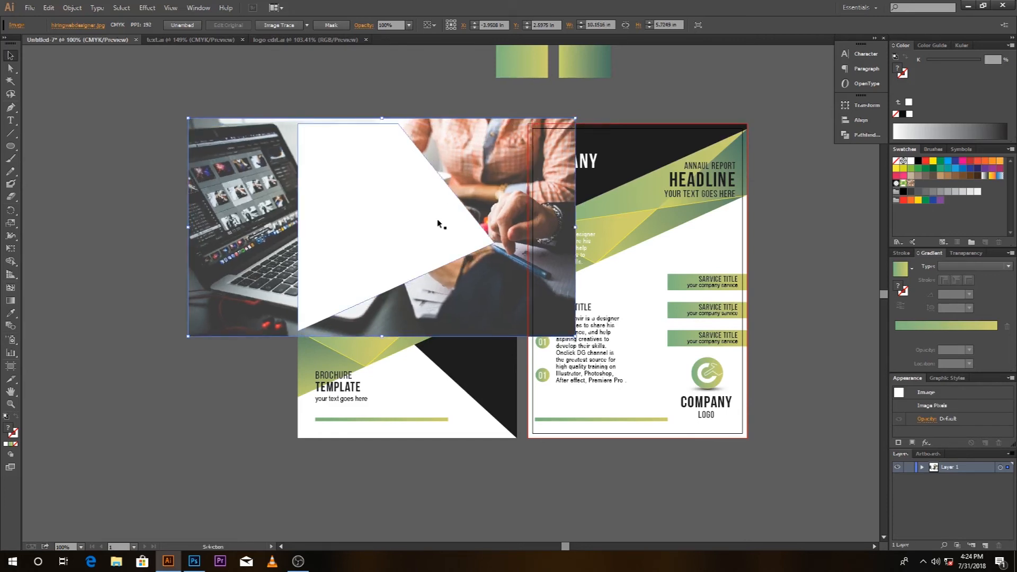
drag(492, 188, 516, 186)
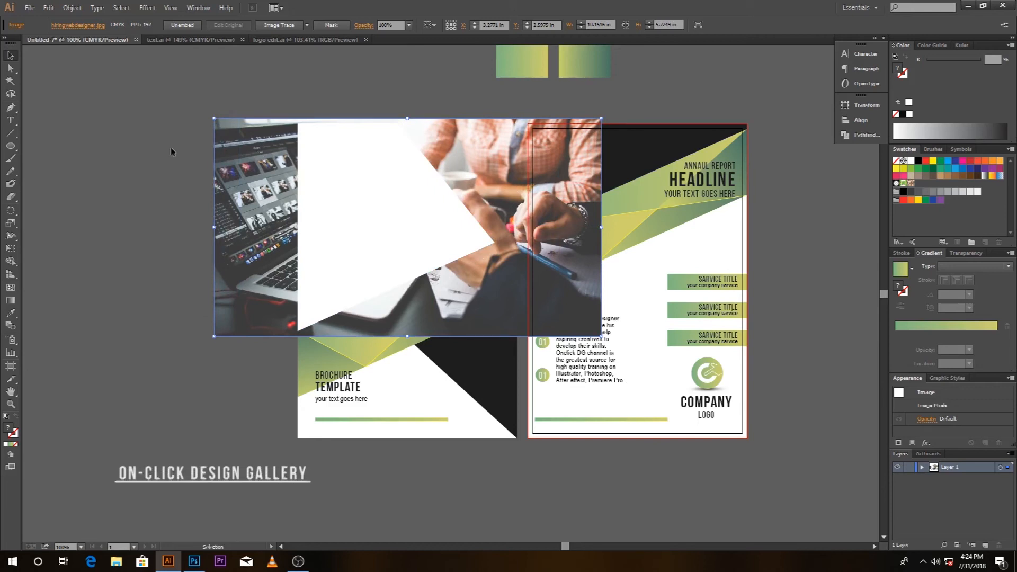
- Clip the photo to the white angular shape on the cover with a clipping mask
drag(171, 110, 363, 209)
right_click(373, 173)
click(419, 232)
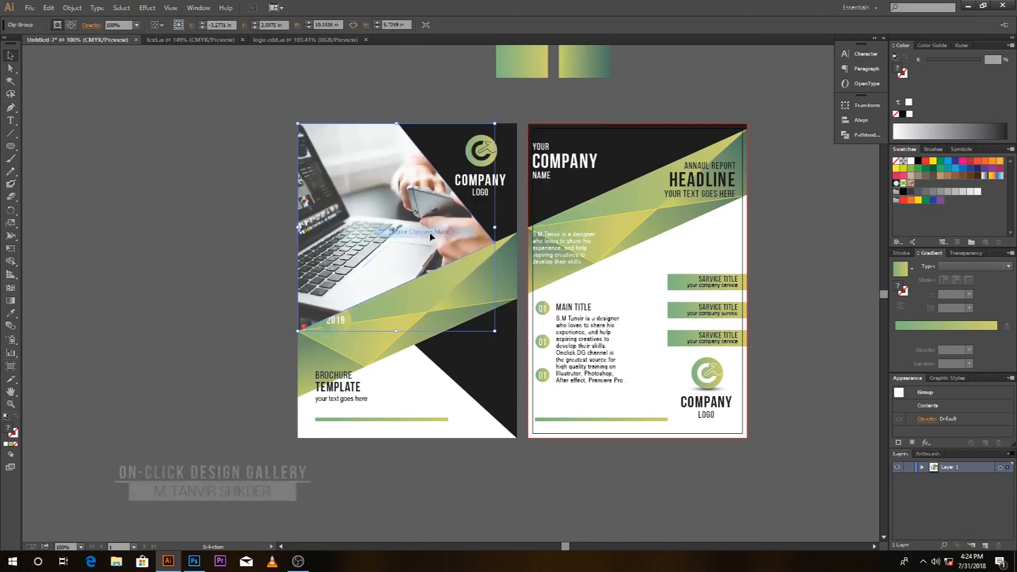
click(146, 222)
- Bring the gradient circle and its "2019" text to the front of the cover artwork
drag(638, 299, 598, 295)
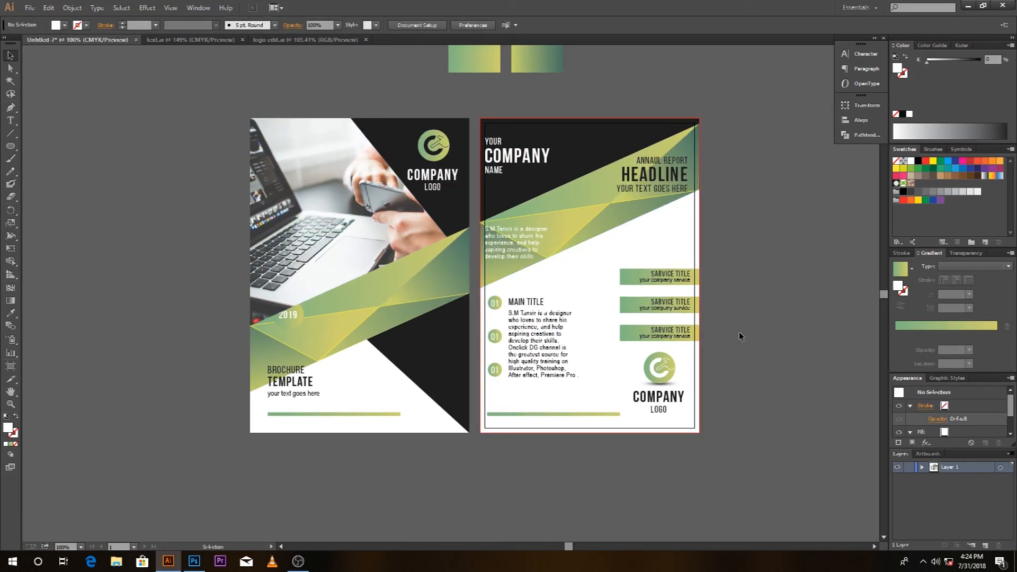
drag(737, 284, 721, 293)
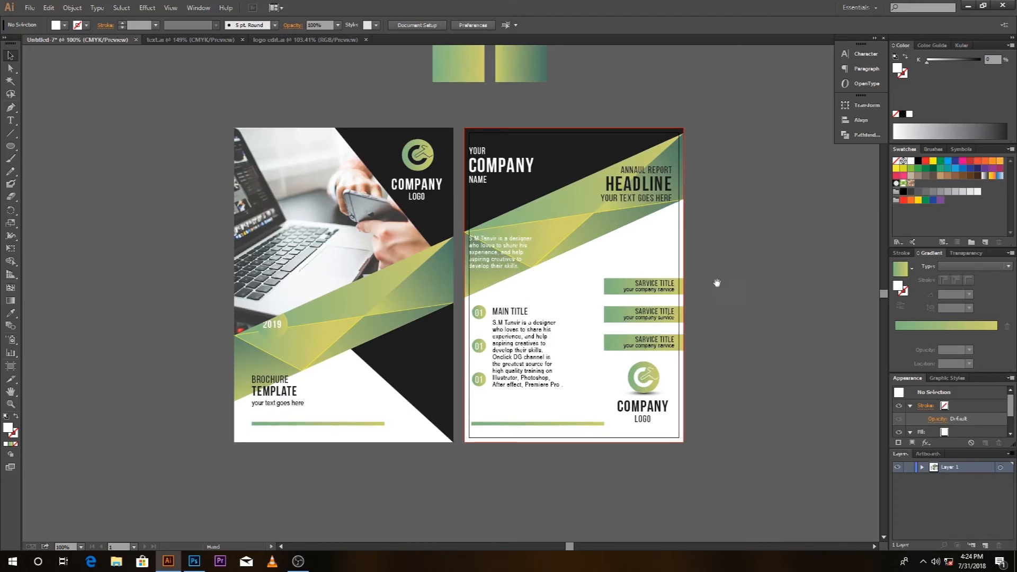
shift+click(278, 336)
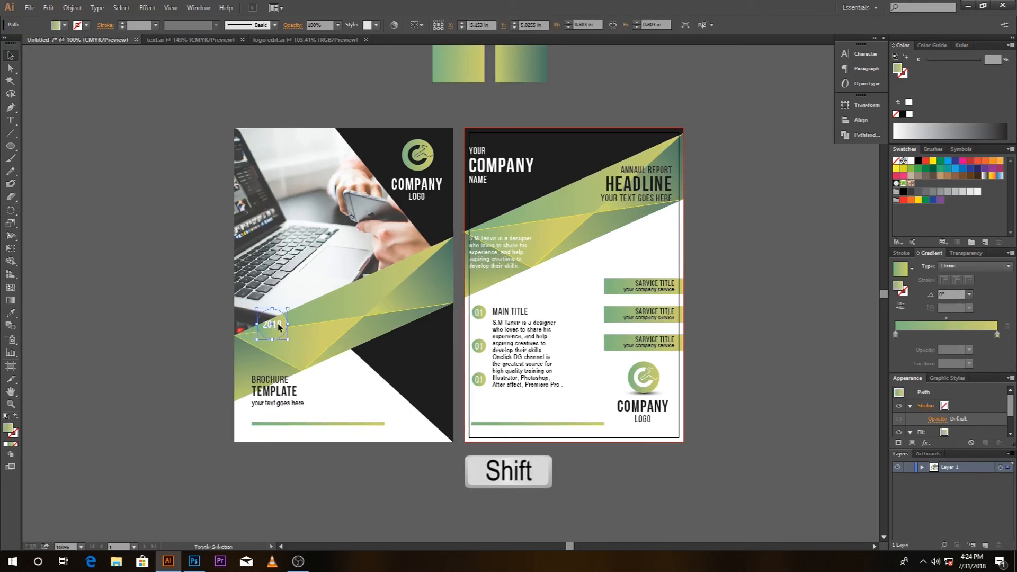
shift+click(278, 327)
right_click(279, 332)
mouse_move(386, 421)
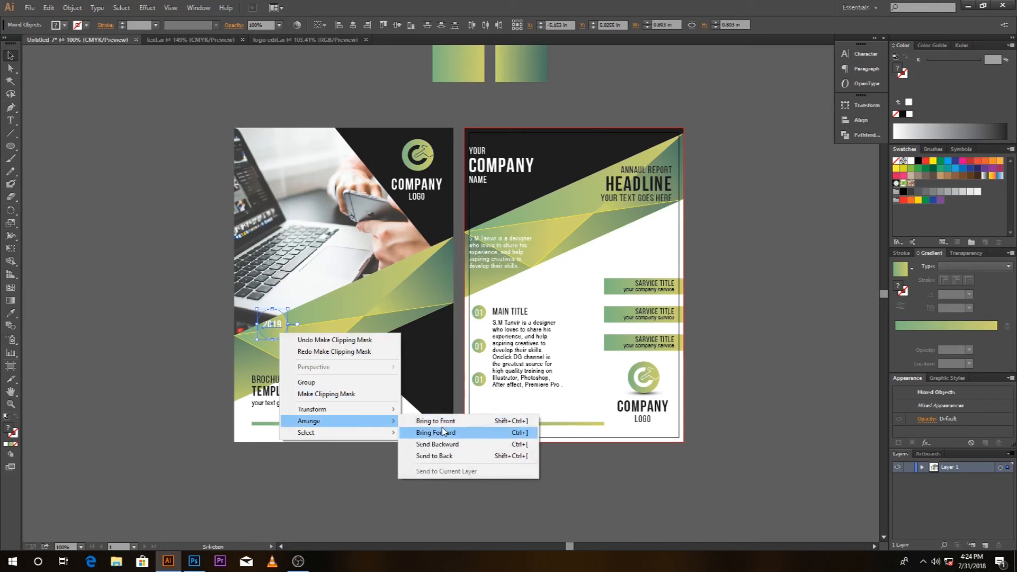
click(437, 422)
- Apply a Multiply drop shadow at 50% opacity with 0 in blur to the 2019 circle, offset toward its lower right
click(286, 325)
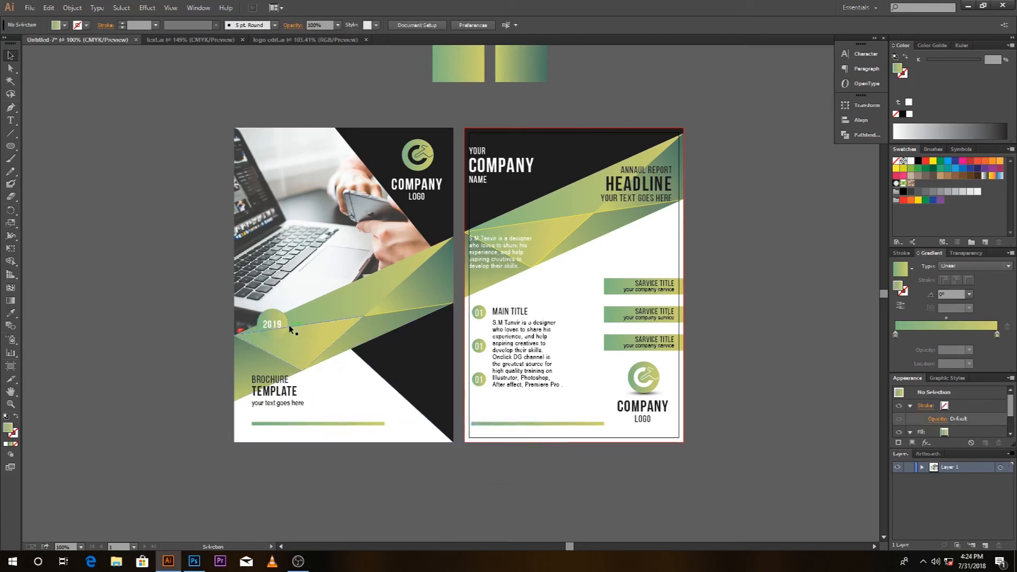
click(153, 10)
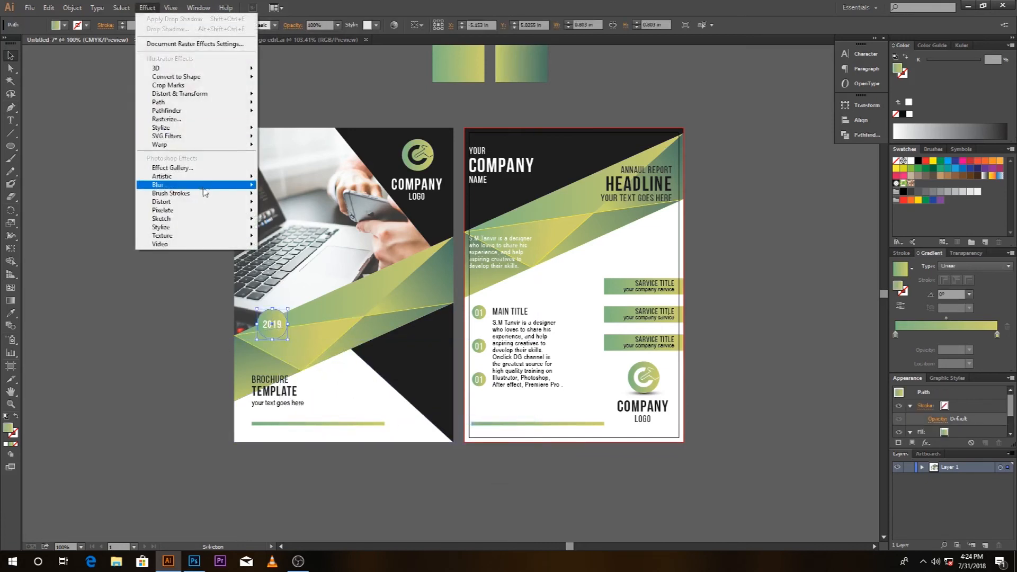
mouse_move(233, 127)
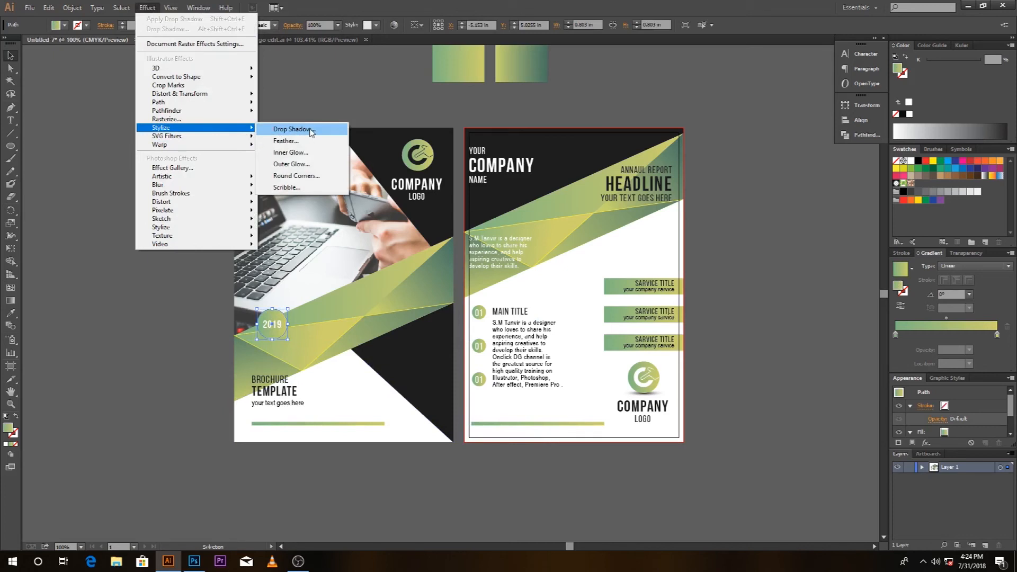
click(311, 132)
click(828, 309)
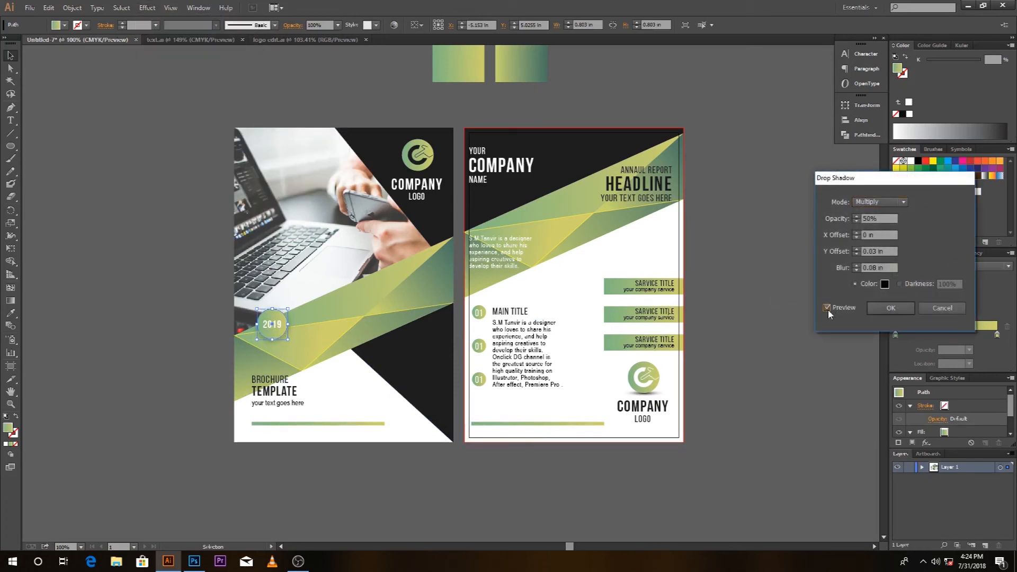
drag(887, 269, 748, 269)
text(0)
key(Tab)
click(857, 238)
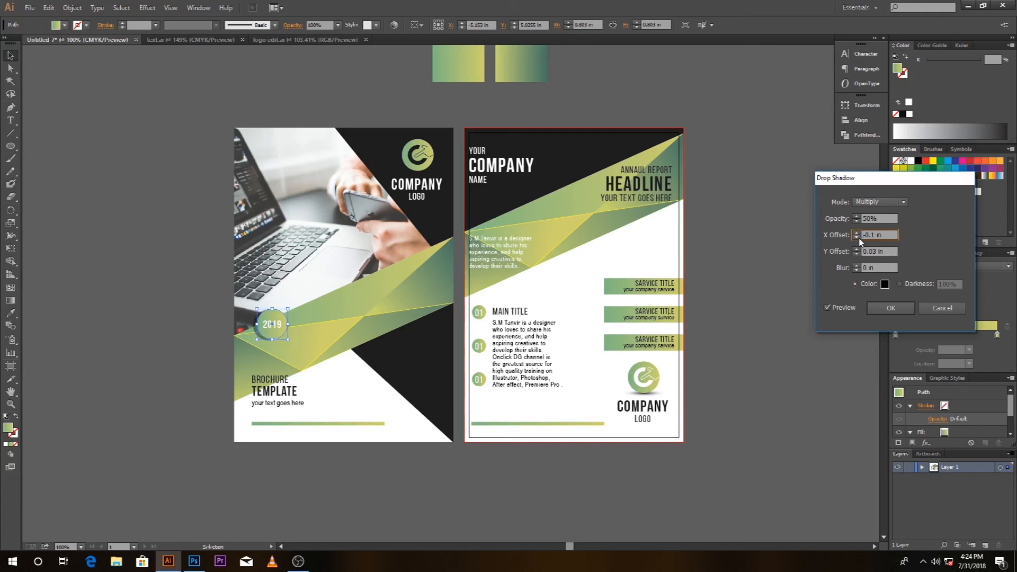
click(856, 232)
click(857, 249)
click(891, 307)
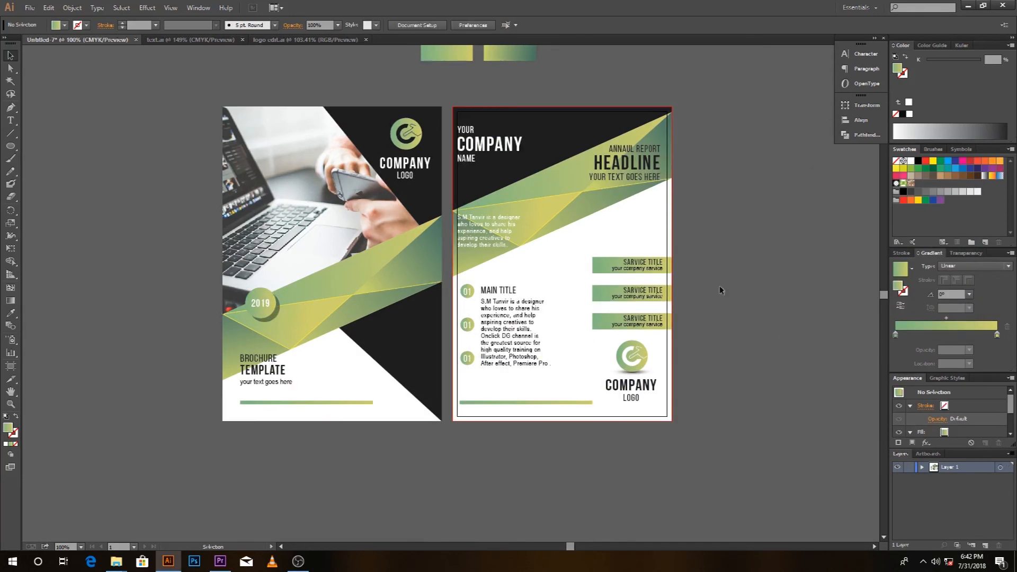
- Change the number in the second circle beside the main title text to 02
drag(412, 272, 535, 326)
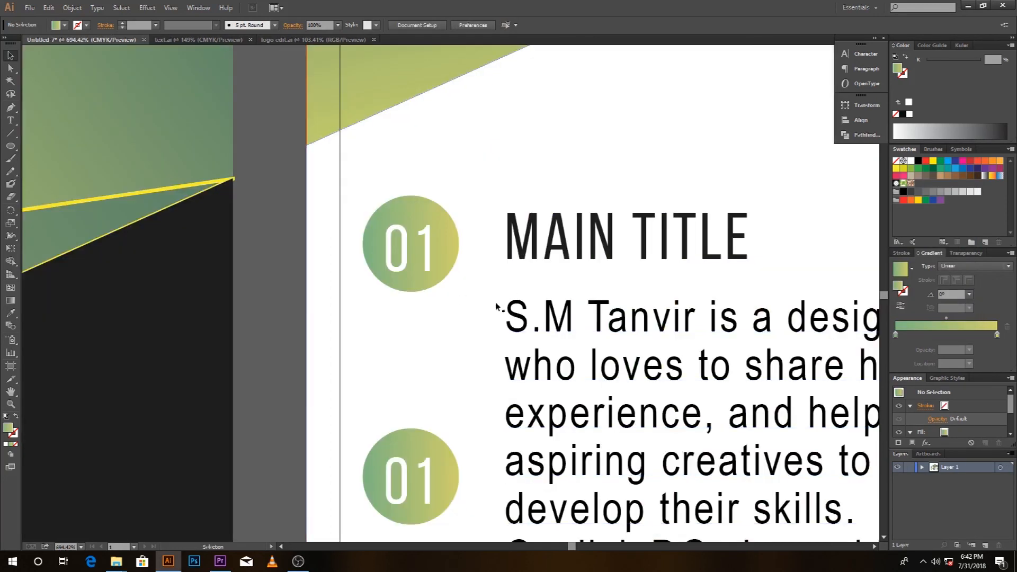
double_click(427, 254)
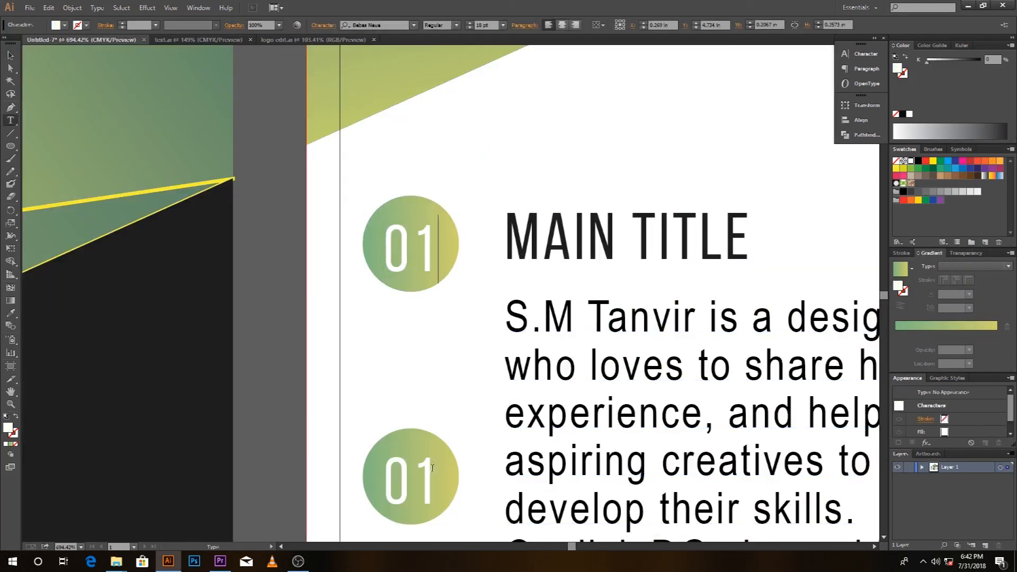
double_click(429, 482)
click(429, 480)
key(BackSpace)
text(2)
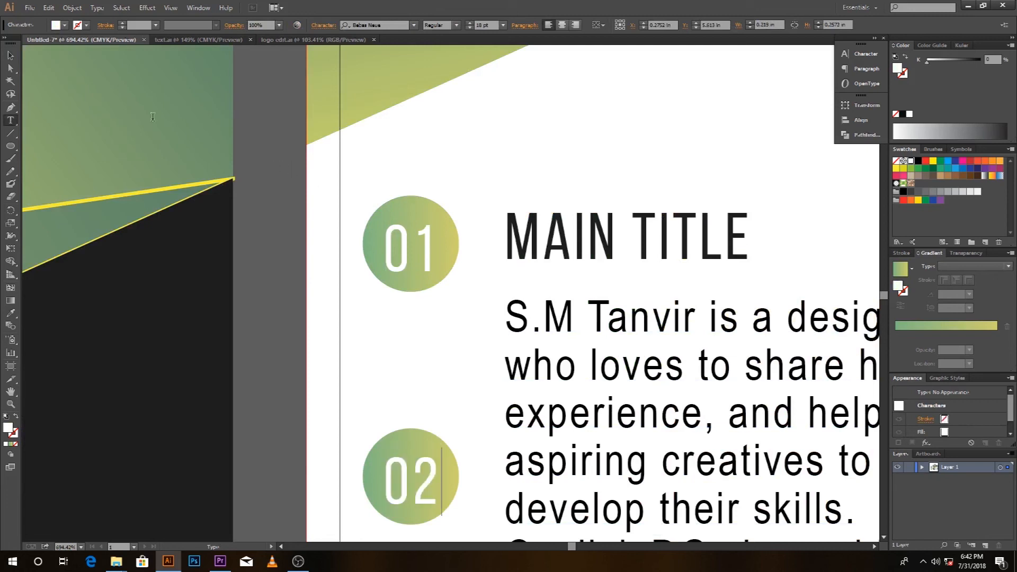
click(10, 55)
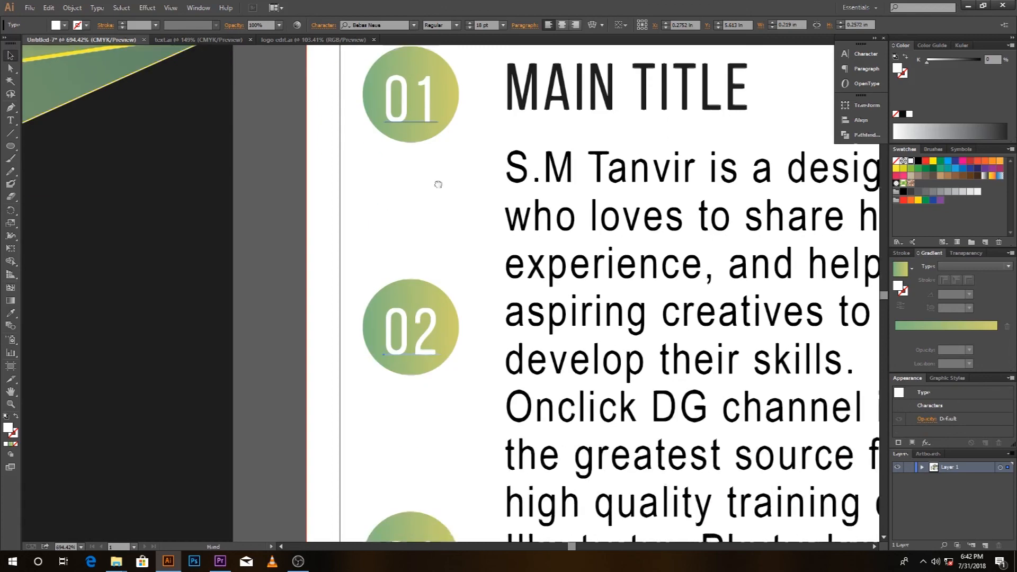
- Change the number in the third circle beside the main title text to 03
scroll(445, 345, down, 5)
drag(445, 345, 451, 196)
key(t)
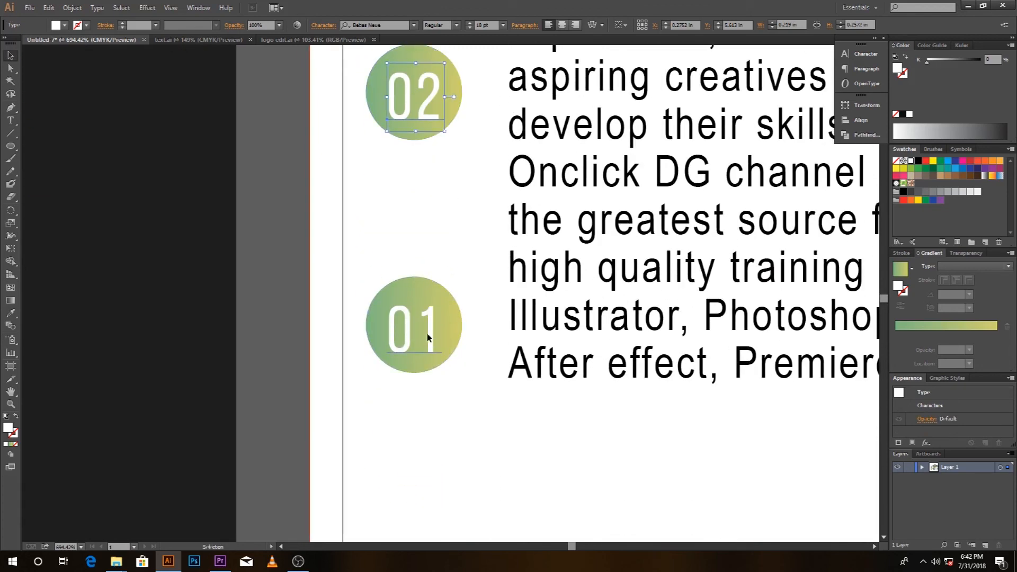
click(426, 335)
drag(426, 331, 437, 331)
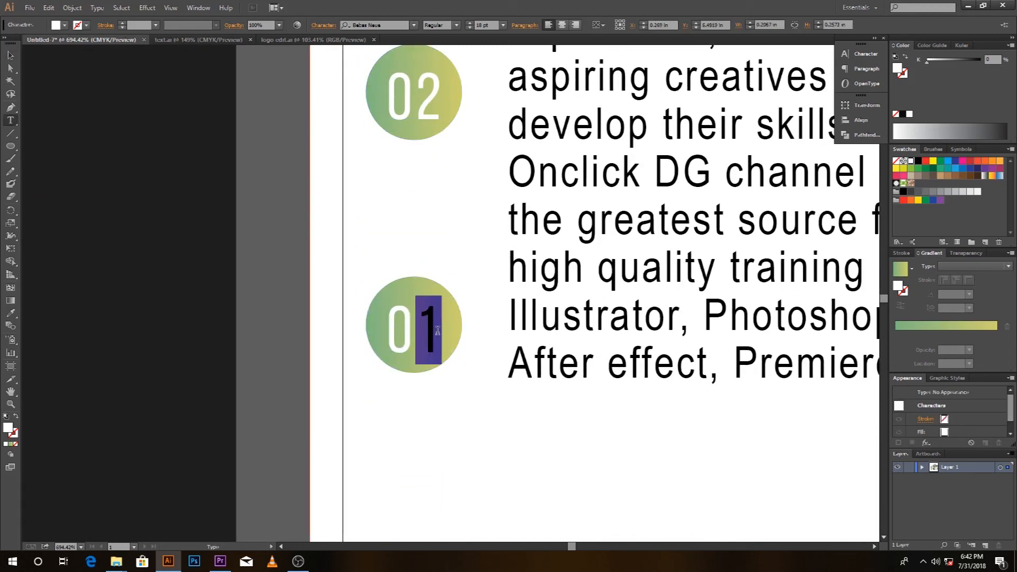
text(3)
click(10, 56)
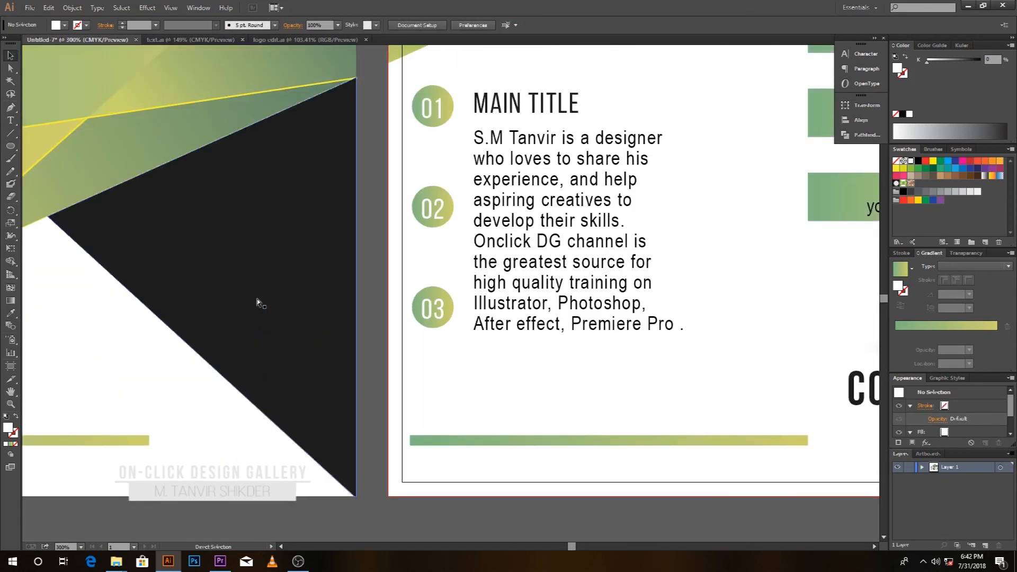
key(ctrl+minus)
key(ctrl+minus)
key(ctrl+minus)
key(space)
drag(507, 150, 510, 207)
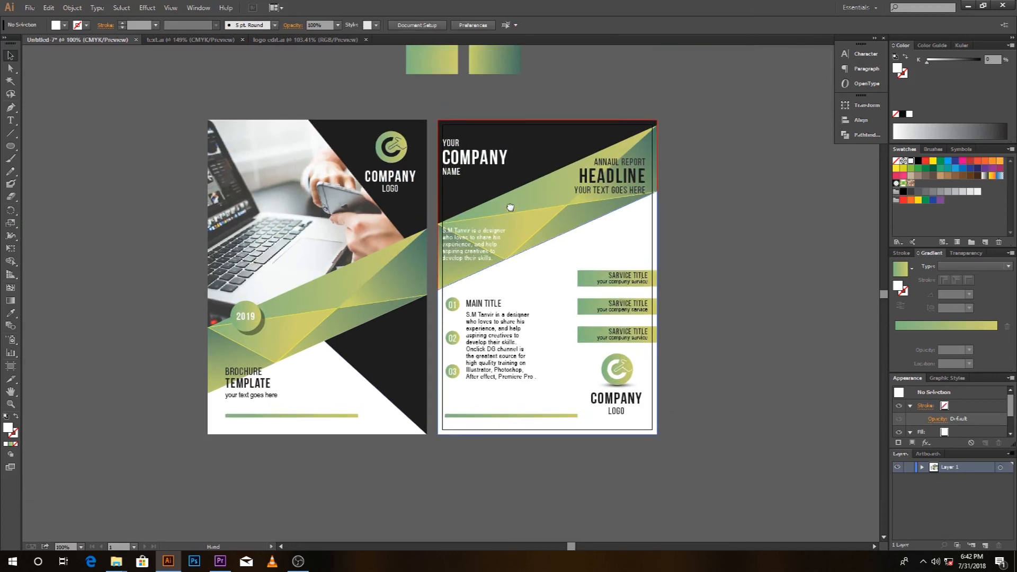